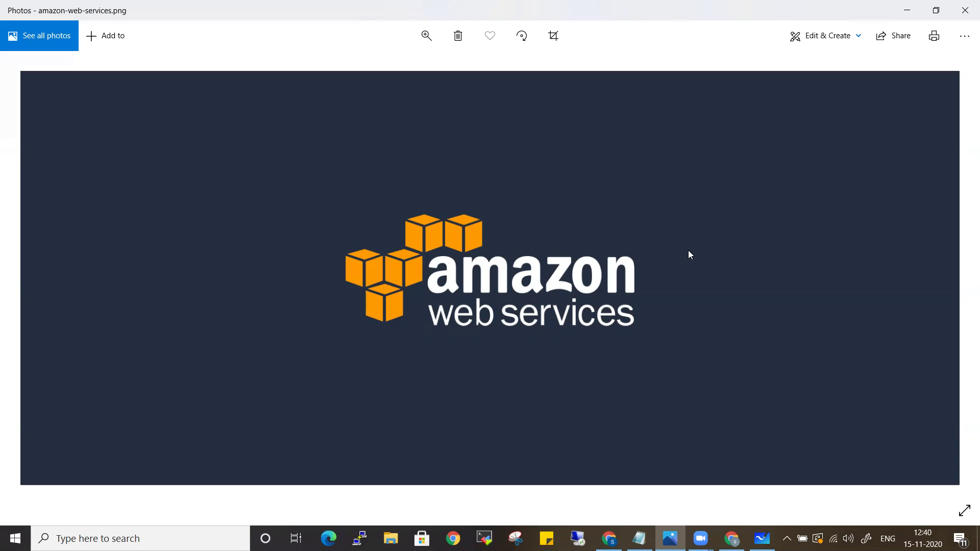
Switch to Chrome and look over the devopswithcloud YouTube channel's playlists, including a brief visit to the AWS playlist
click(732, 538)
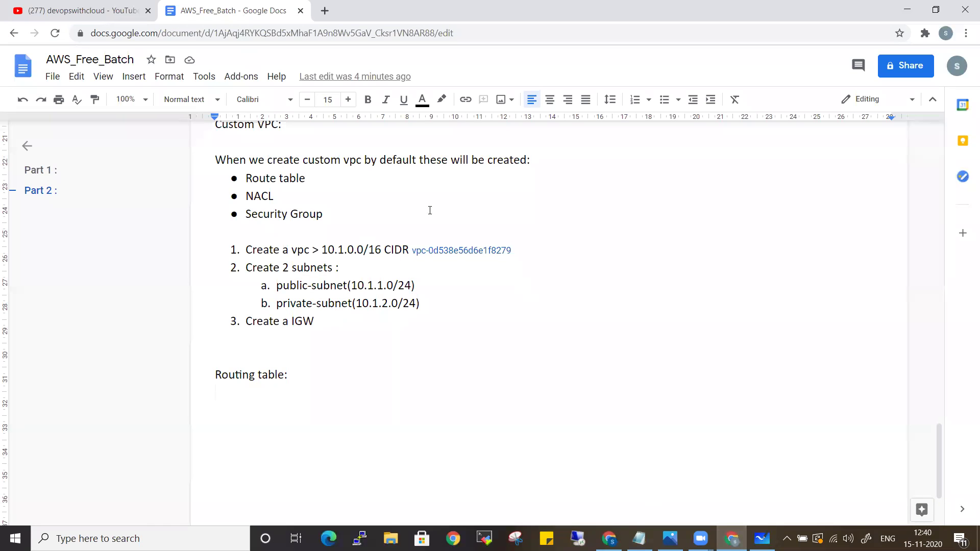
click(97, 11)
click(366, 220)
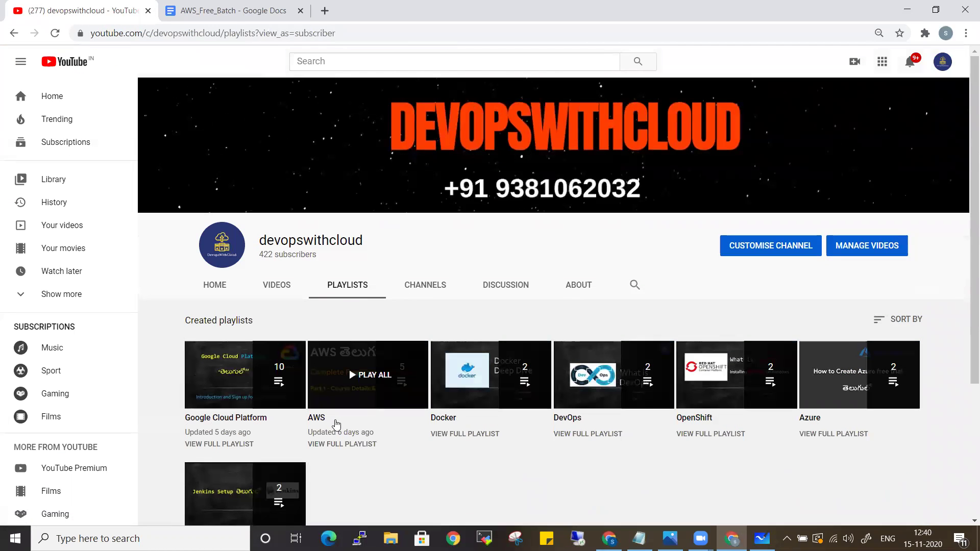
click(317, 419)
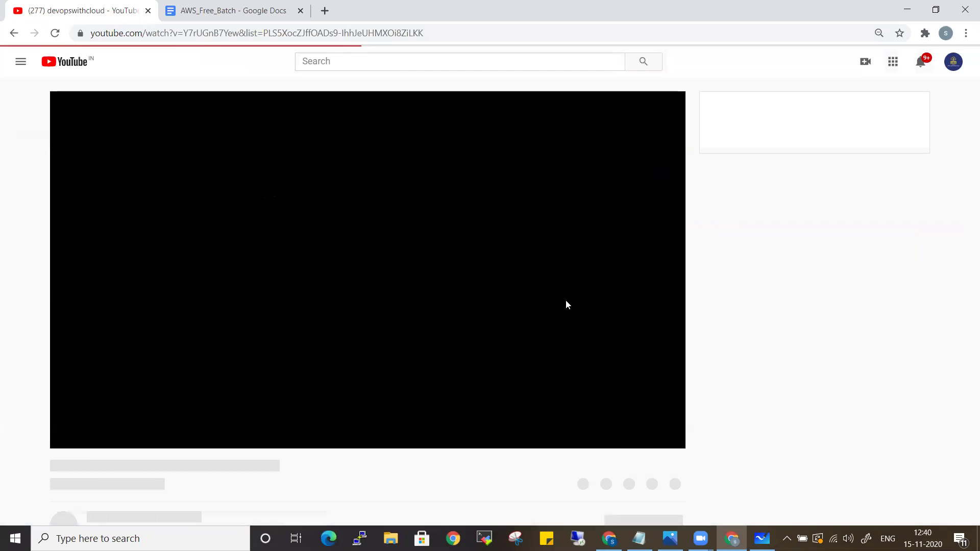
click(14, 32)
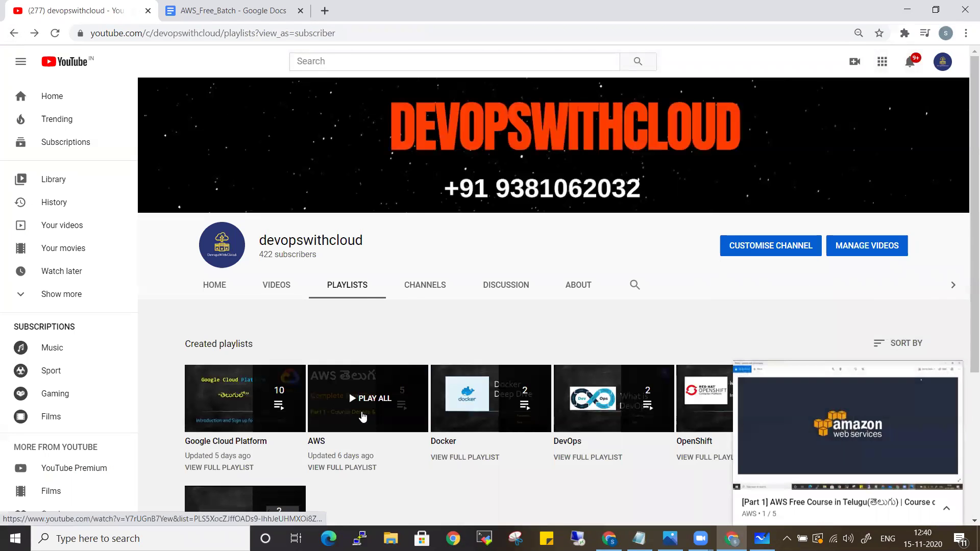
click(953, 371)
scroll(368, 403, down, 1)
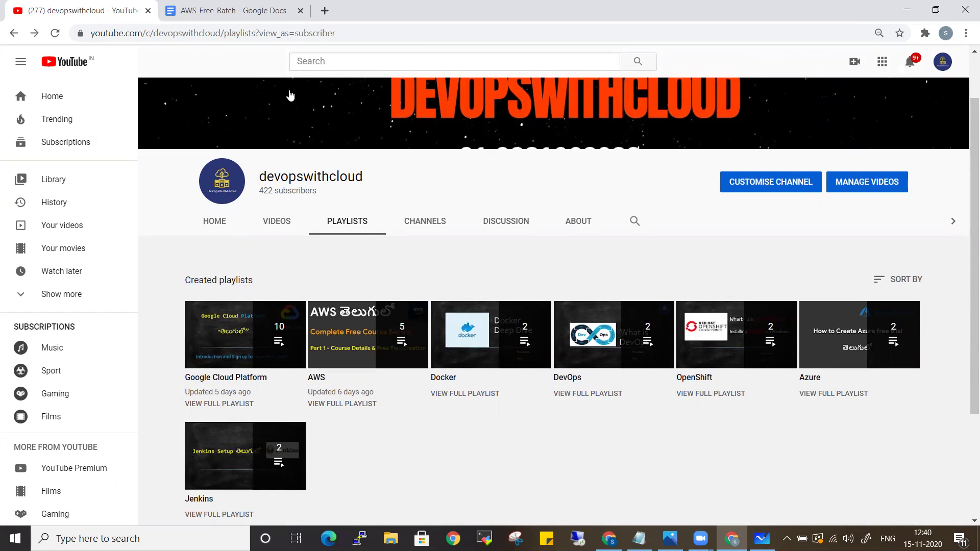
click(906, 11)
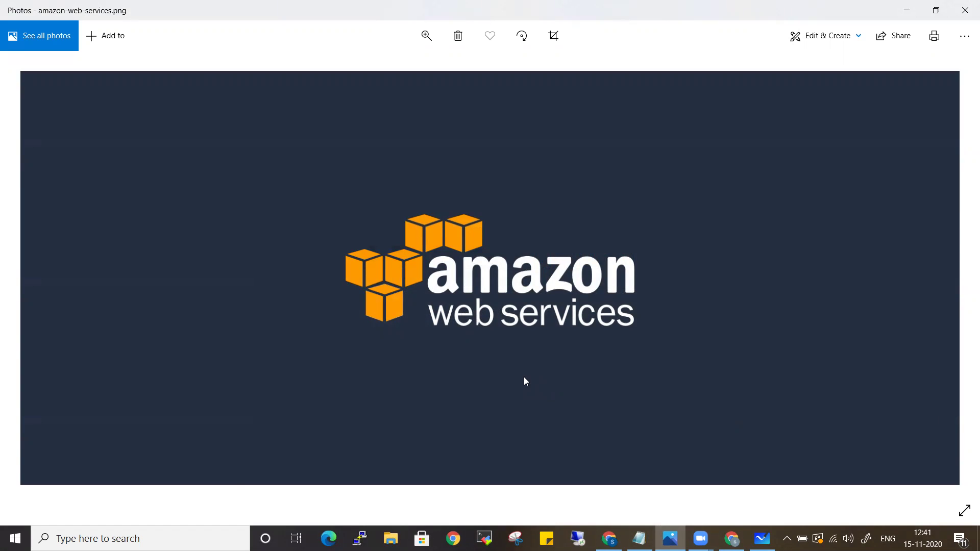
Launch Paint with the mspaint command to get a blank canvas for a network diagram
key(super+r)
text(mspaint)
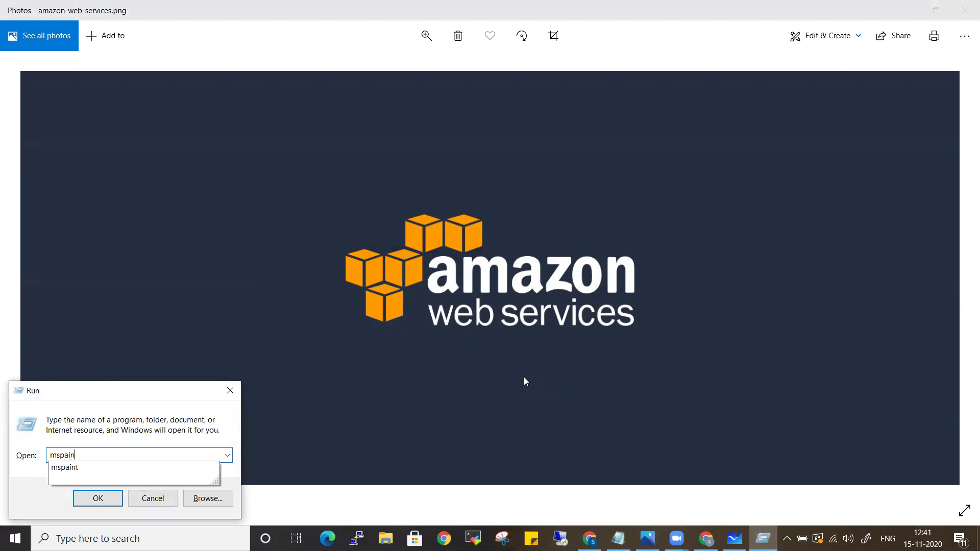
key(Return)
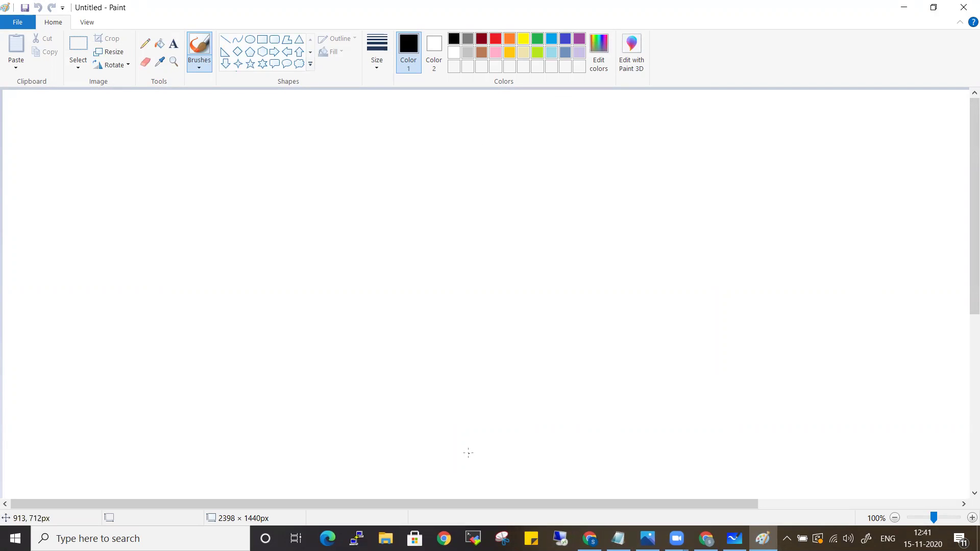
Switch to the AWS Management Console in Chrome and open the VPC service's list of your VPCs
key(alt+Tab)
key(alt+Tab)
key(alt+Tab)
key(alt+Tab)
key(alt+Tab)
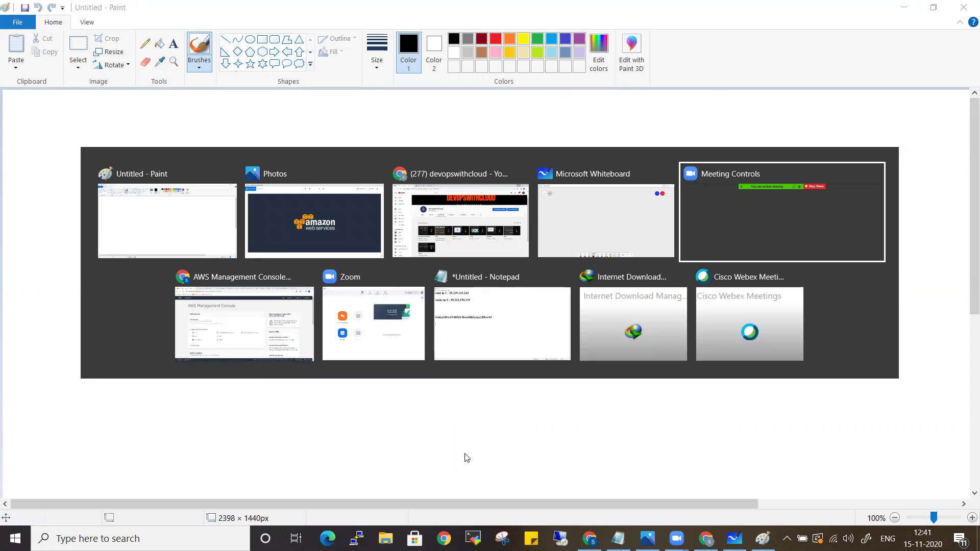
click(100, 82)
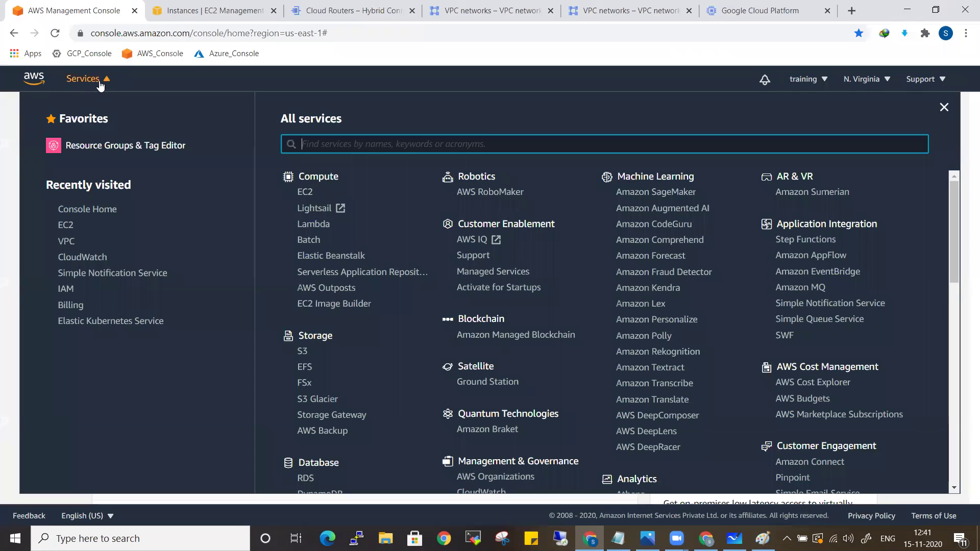
text(vpc)
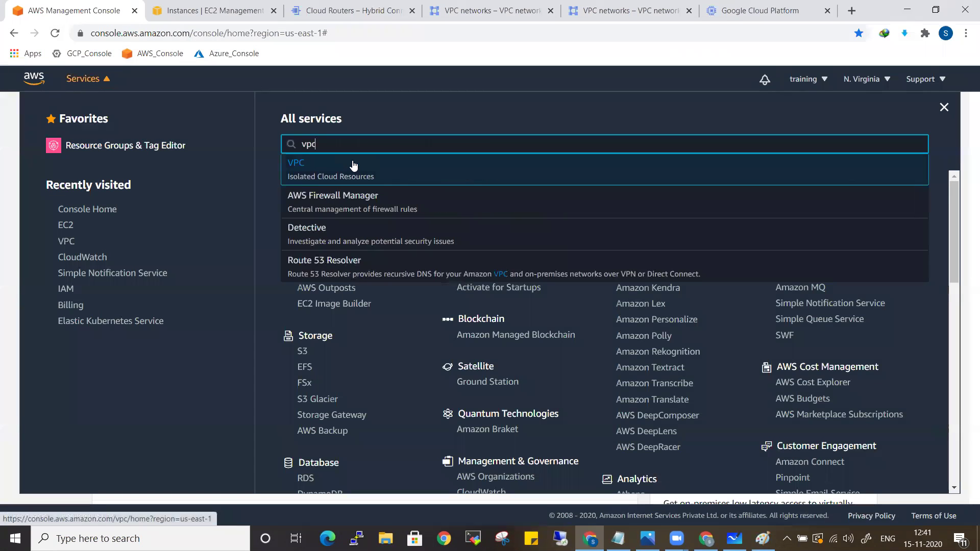
click(355, 173)
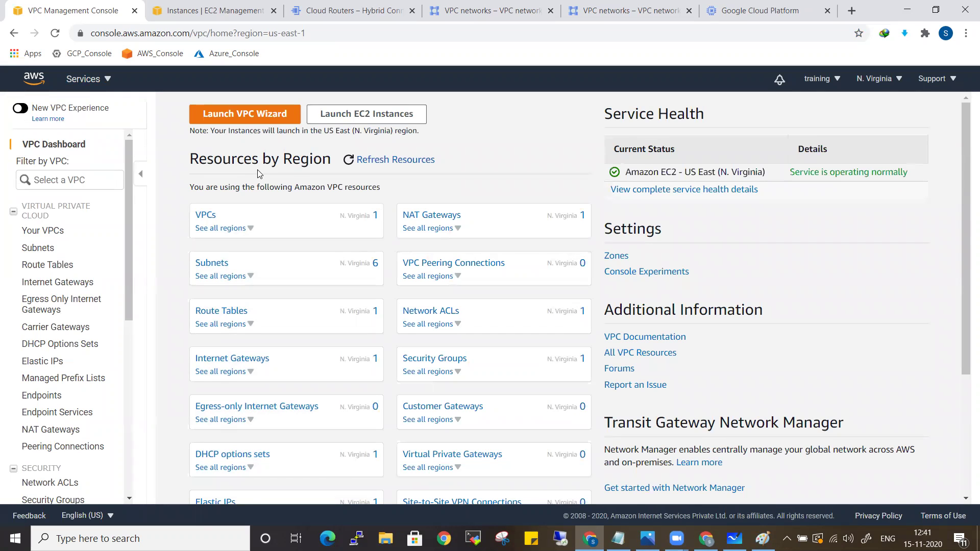
click(44, 231)
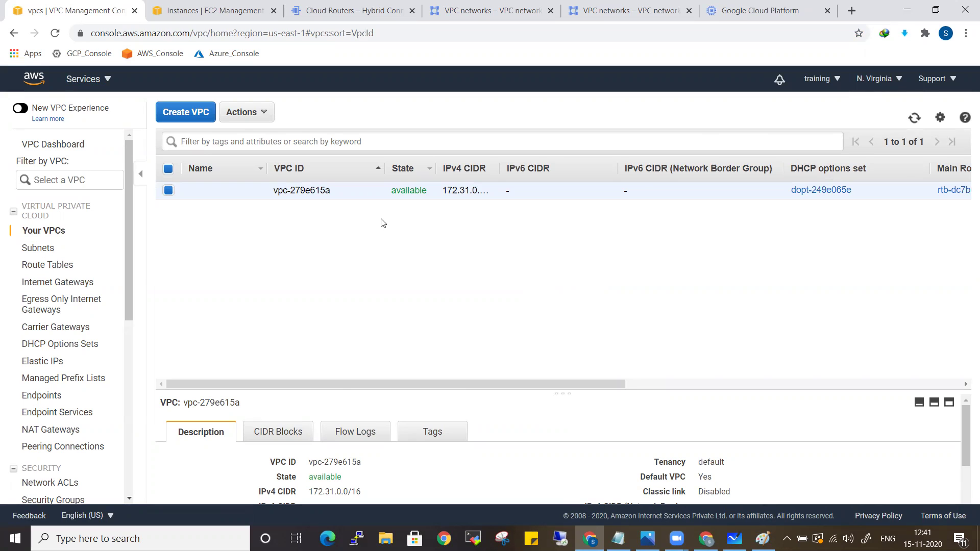
Switch to Paint and draw a black outlined rectangle about 810 × 830 px as the VPC boundary
key(alt+Tab)
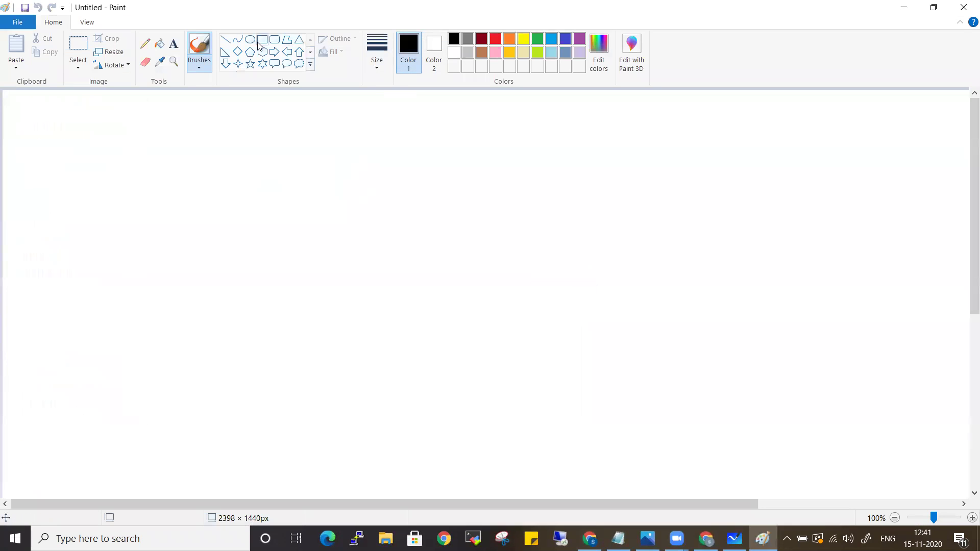
click(263, 40)
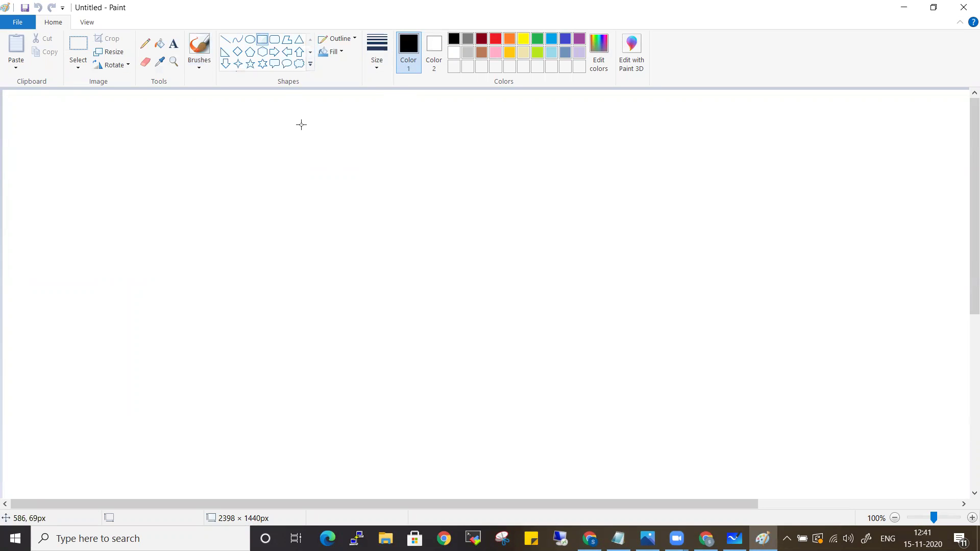
drag(296, 121, 561, 498)
drag(663, 504, 687, 484)
key(ctrl+z)
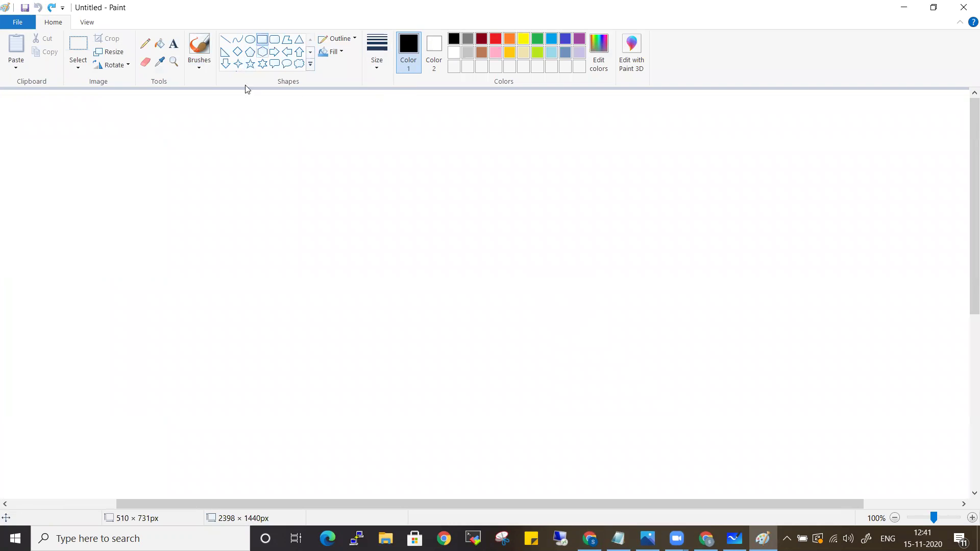
drag(234, 127, 650, 549)
scroll(656, 451, down, 4)
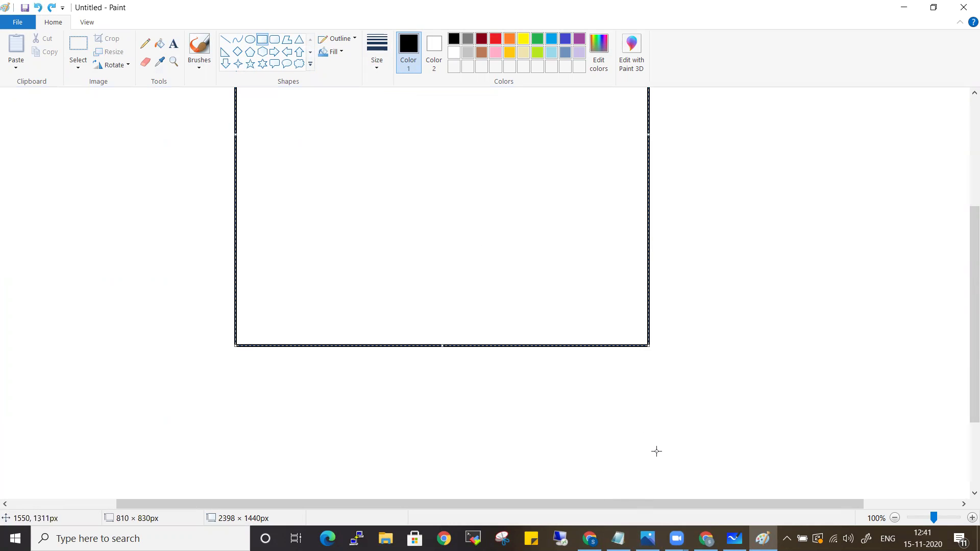
scroll(657, 452, up, 4)
scroll(656, 449, down, 2)
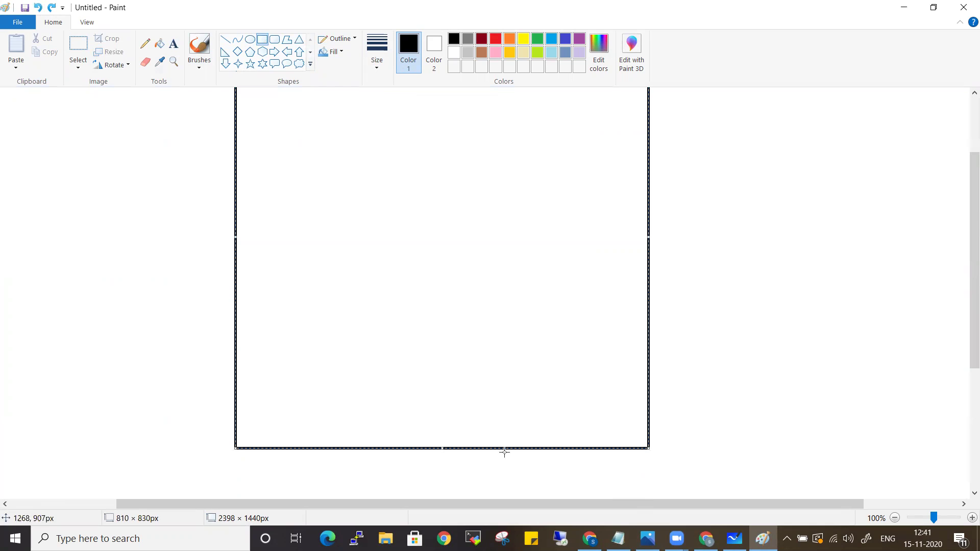
Add the text label "training-vpc 10.1.0.0/16" just below the rectangle
click(174, 45)
click(351, 460)
text(training-vpc)
key(Return)
key(ctrl+a)
text(10)
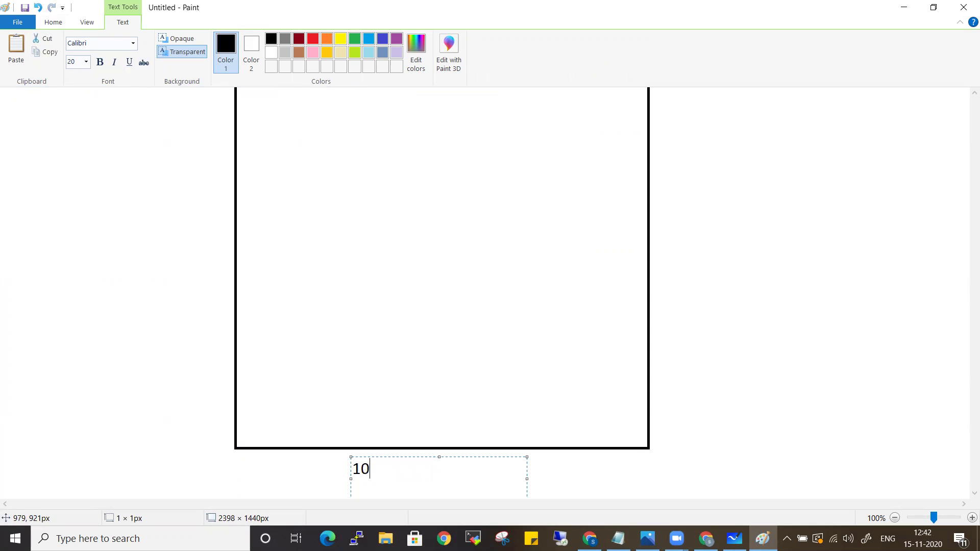
key(BackSpace)
key(BackSpace)
text(Tr)
key(BackSpace)
key(BackSpace)
text(training)
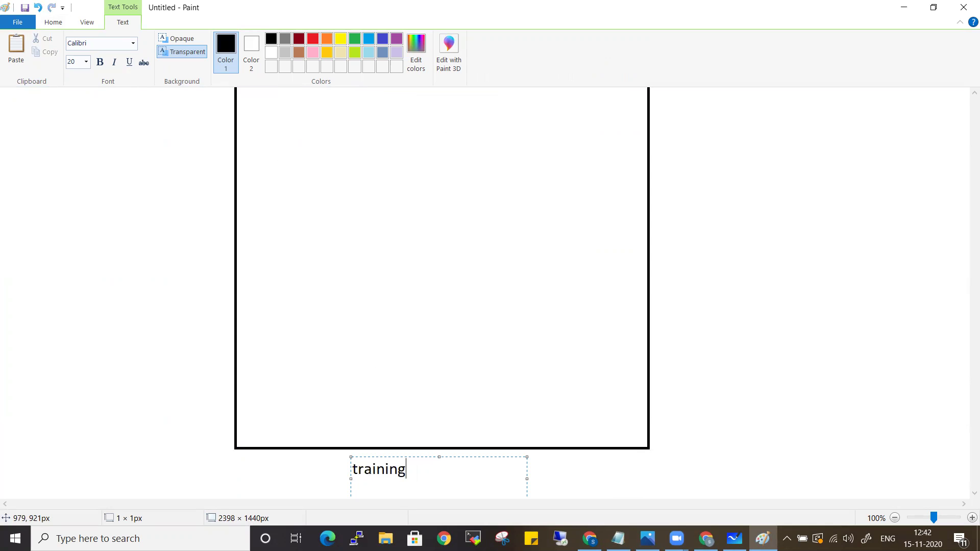
text(-vpc 10.1.0.0/16)
click(709, 433)
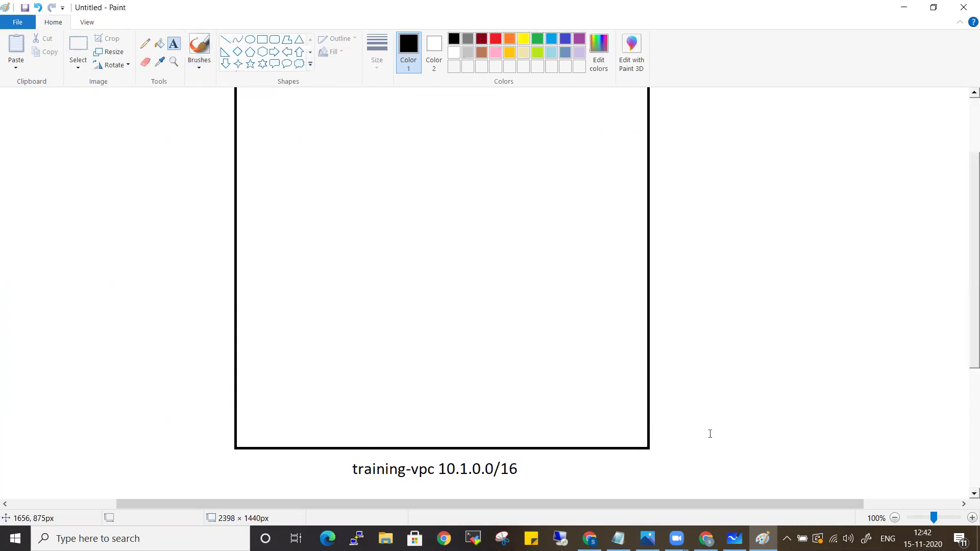
Switch to the AWS console and create a VPC named training-vpc with the IPv4 CIDR block 10.1.0.0/16
key(alt+Tab)
click(207, 121)
click(224, 202)
text(train)
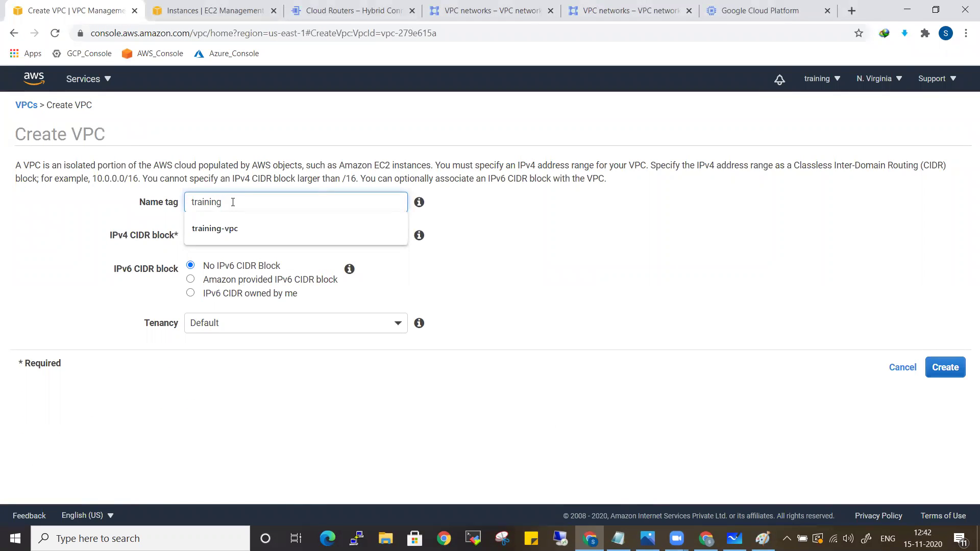
text(ing)
click(228, 227)
click(224, 234)
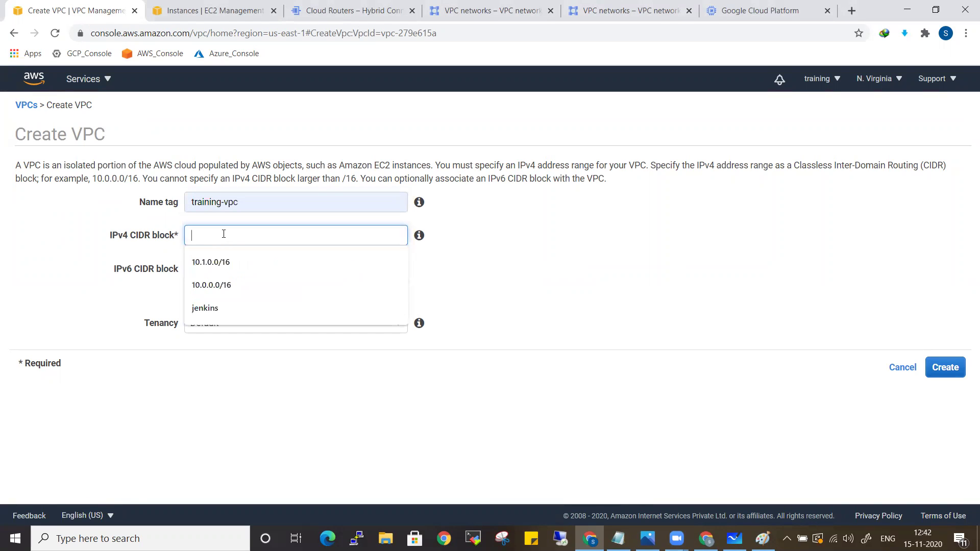
text(10.1.0.0/16)
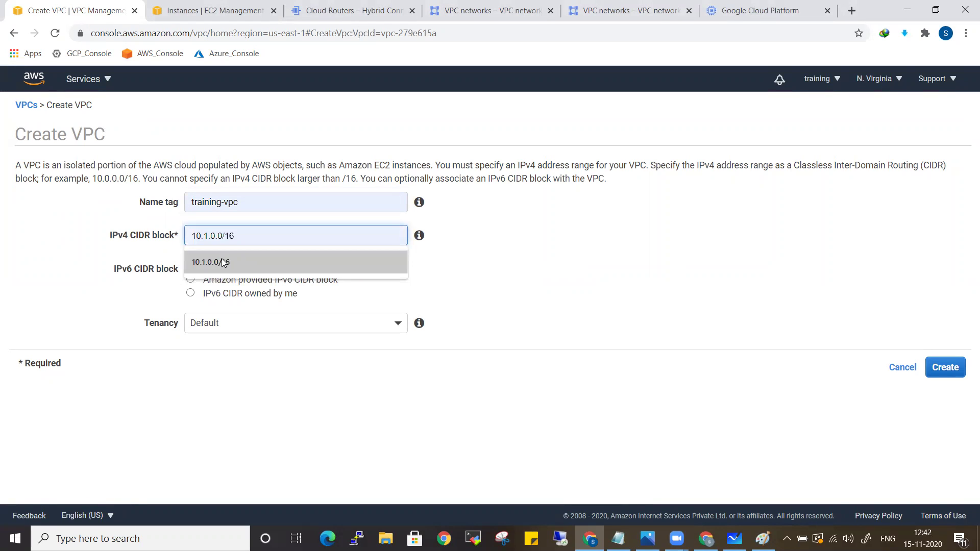
click(223, 262)
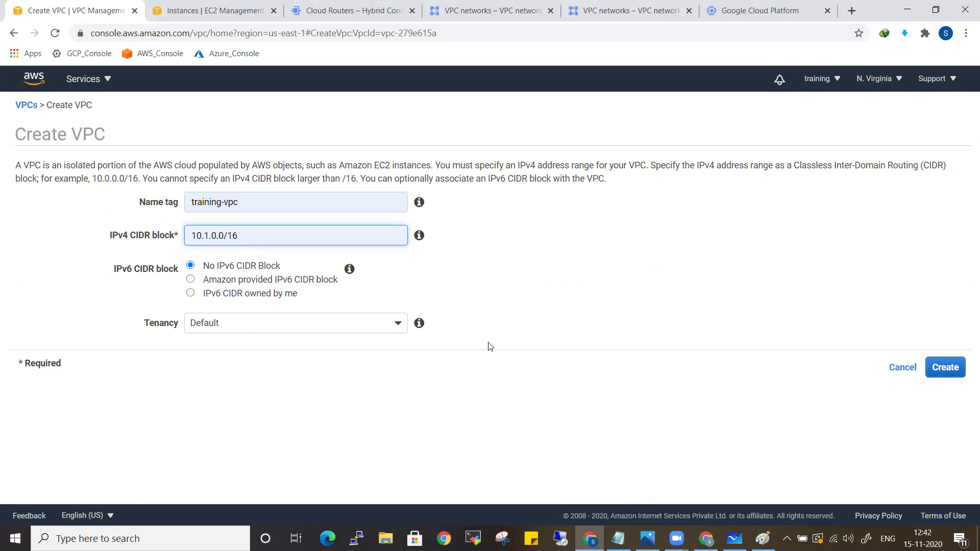
click(944, 368)
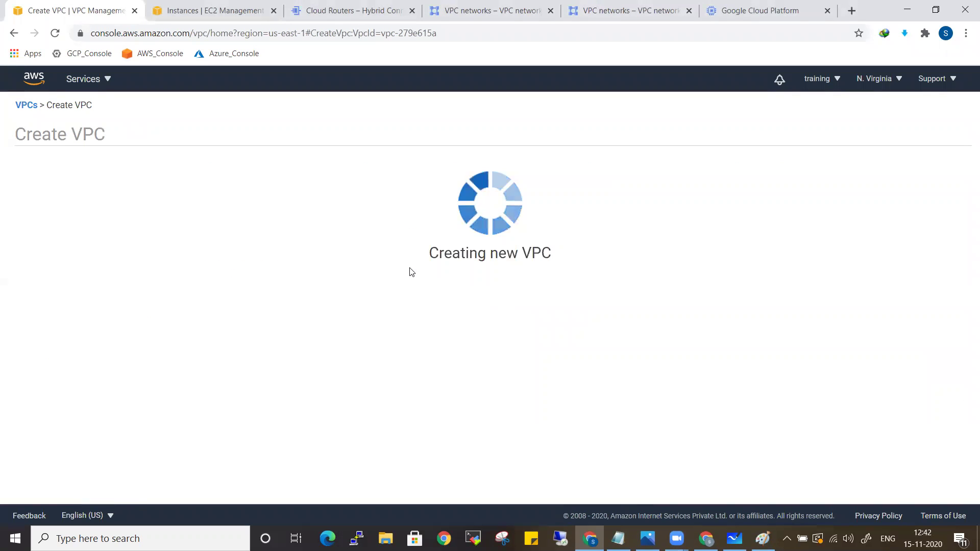
click(600, 253)
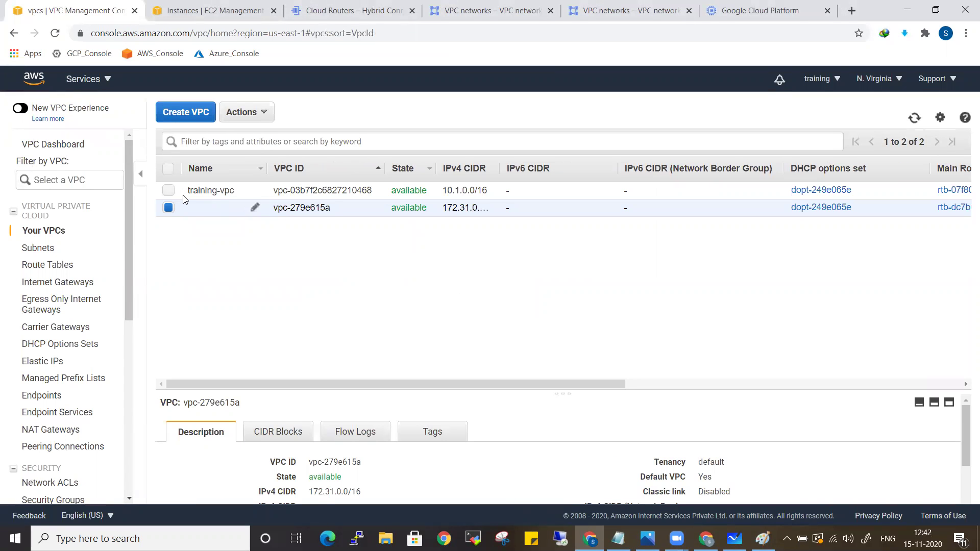
Copy the VPC ID of training-vpc and filter the VPC list by that ID
click(326, 191)
drag(377, 190, 275, 190)
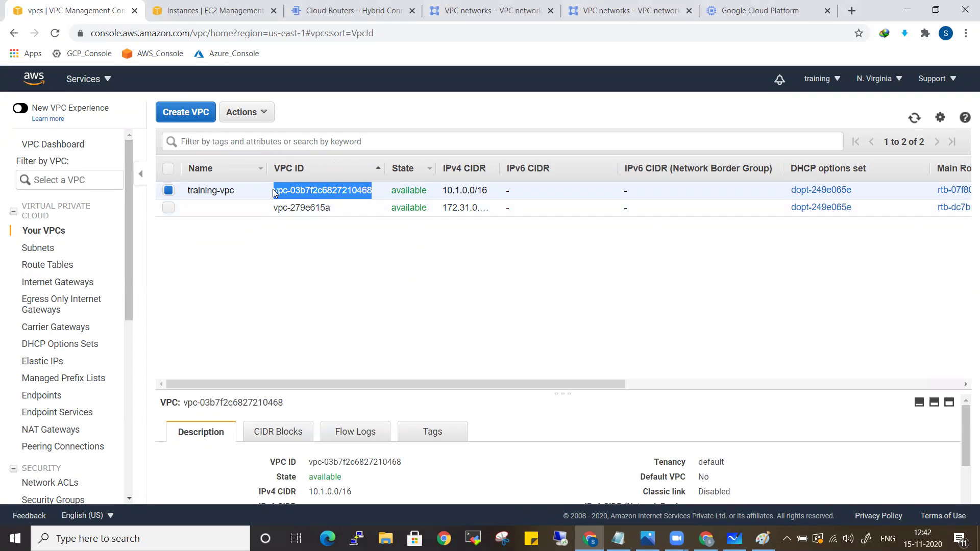
click(204, 142)
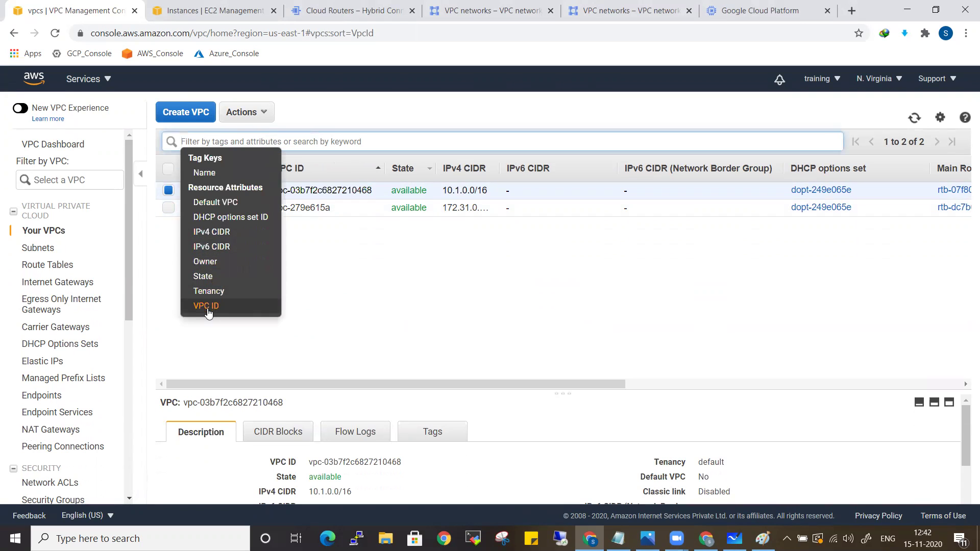
click(208, 306)
key(ctrl+v)
key(Return)
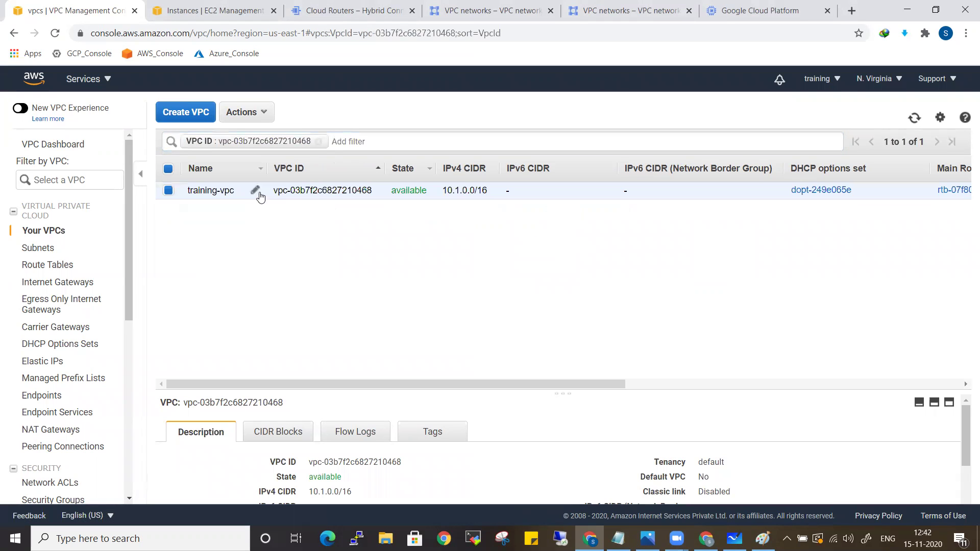
Switch to Paint and draw a green outlined rectangle about 341 × 351 px in the lower-left part of the VPC boundary
key(alt+Tab)
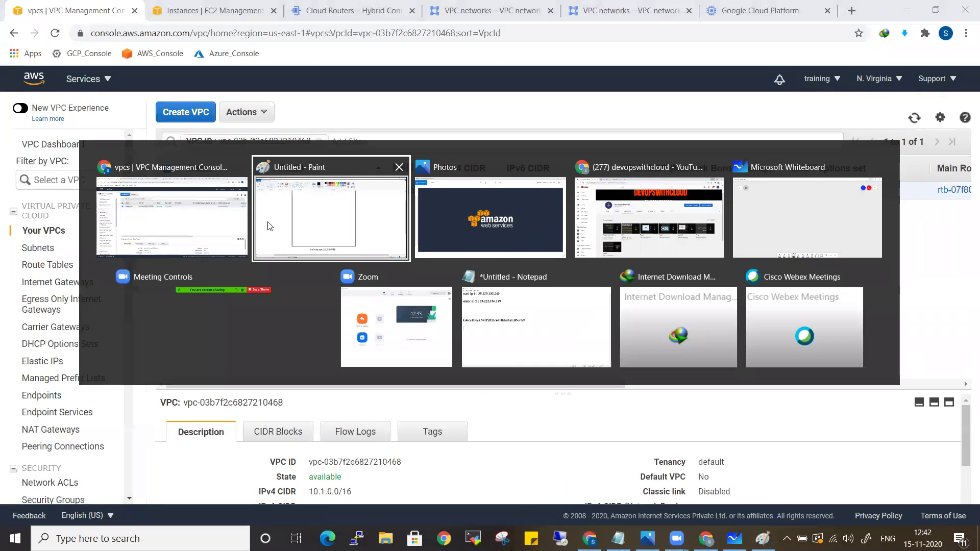
scroll(454, 285, up, 1)
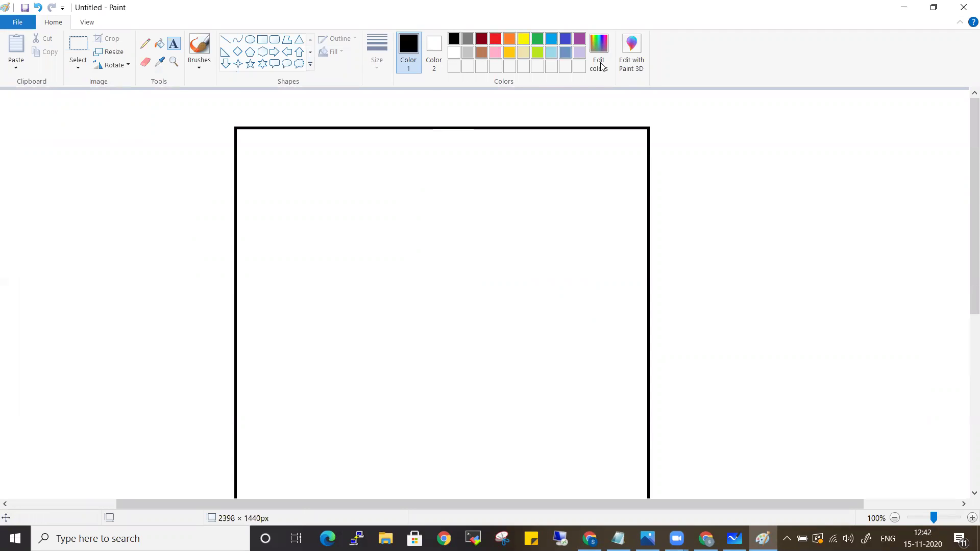
click(696, 136)
click(355, 41)
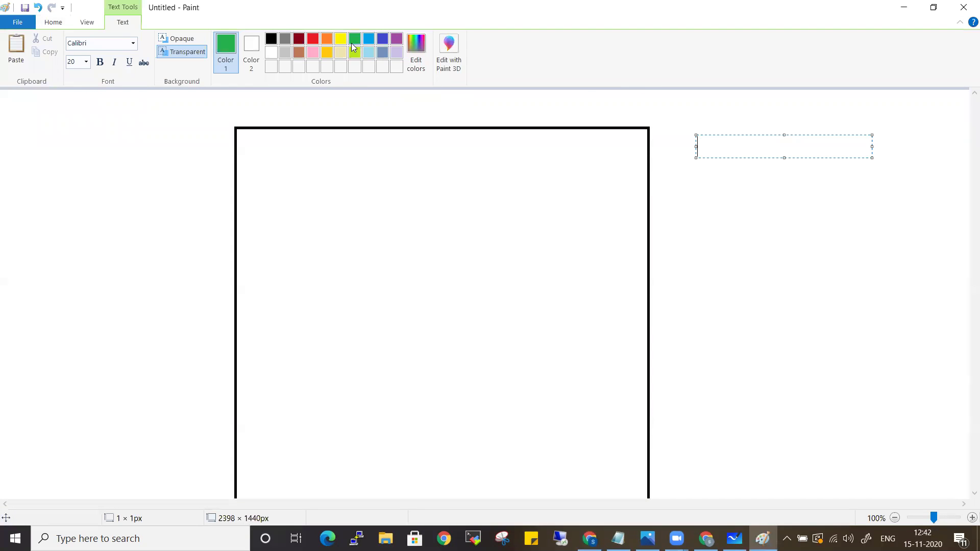
click(55, 23)
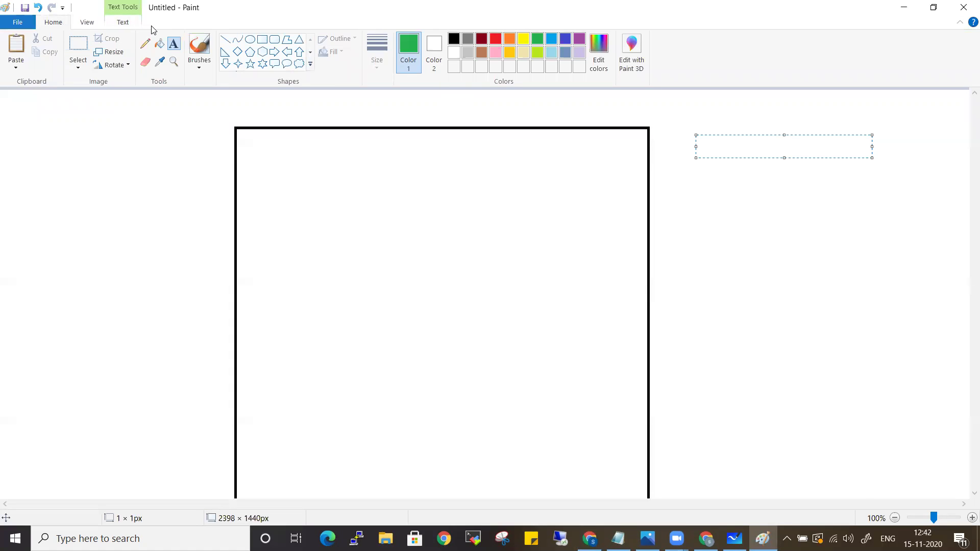
click(261, 43)
scroll(318, 396, down, 5)
scroll(258, 180, up, 2)
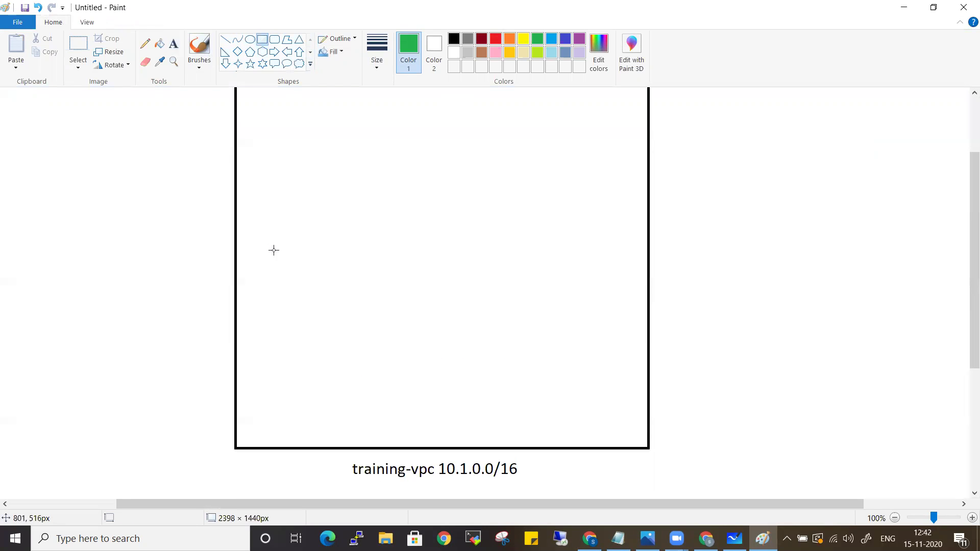
drag(262, 215, 436, 393)
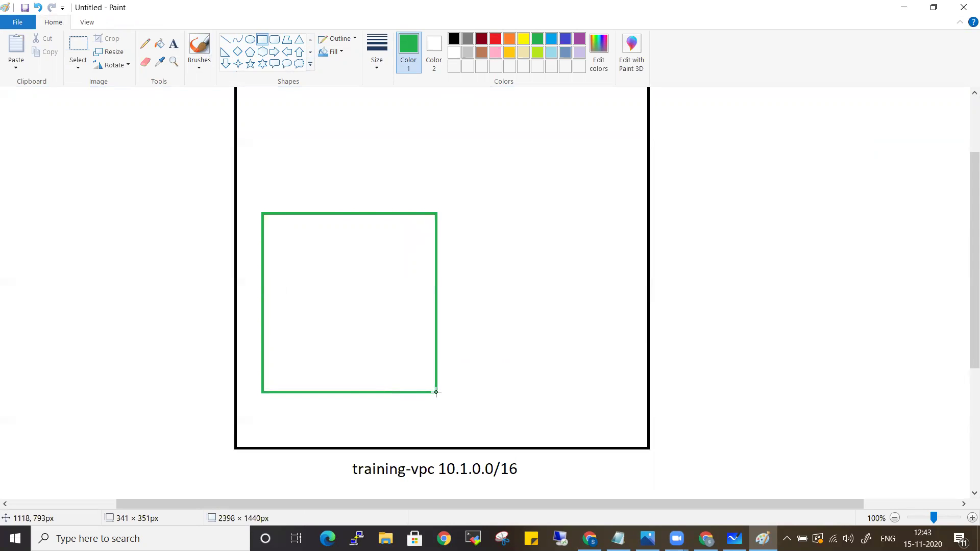
Add a green two-line text label "public-subnet 10.1.1.0/24" just below the green rectangle
click(174, 44)
click(265, 395)
text(public-su)
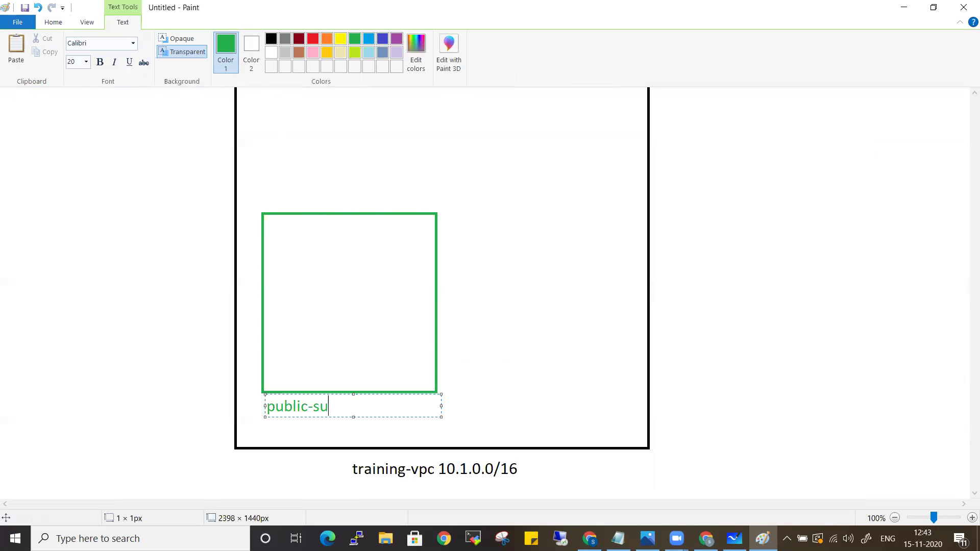
text(bnet)
key(Return)
text(10.1.1.0/16)
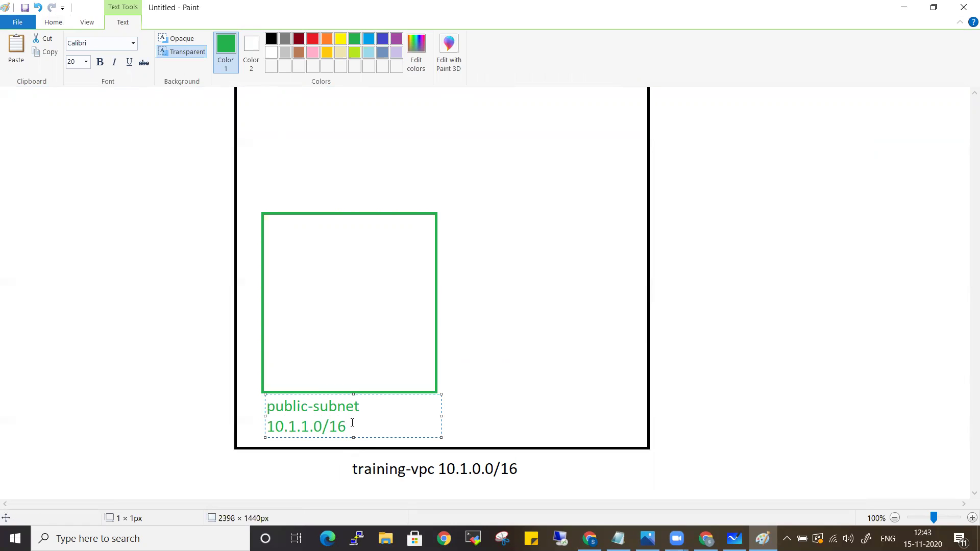
key(BackSpace)
text(24)
click(267, 466)
Switch to the AWS console and open the form for creating a subnet
key(alt+Tab)
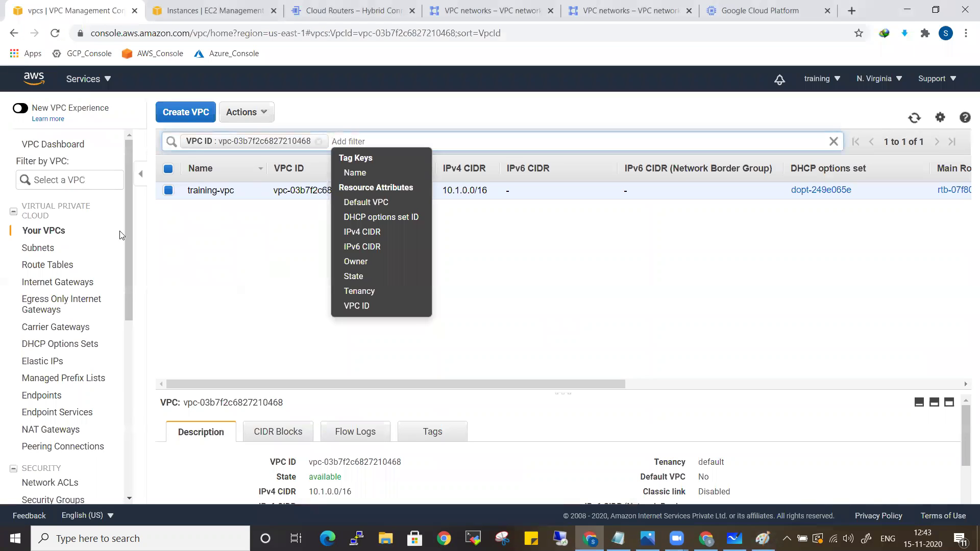
click(45, 253)
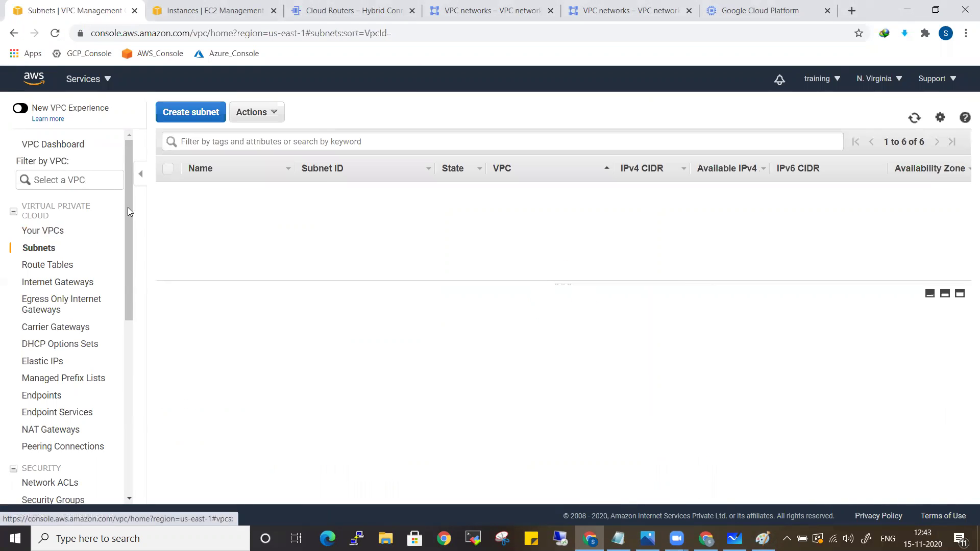
click(201, 121)
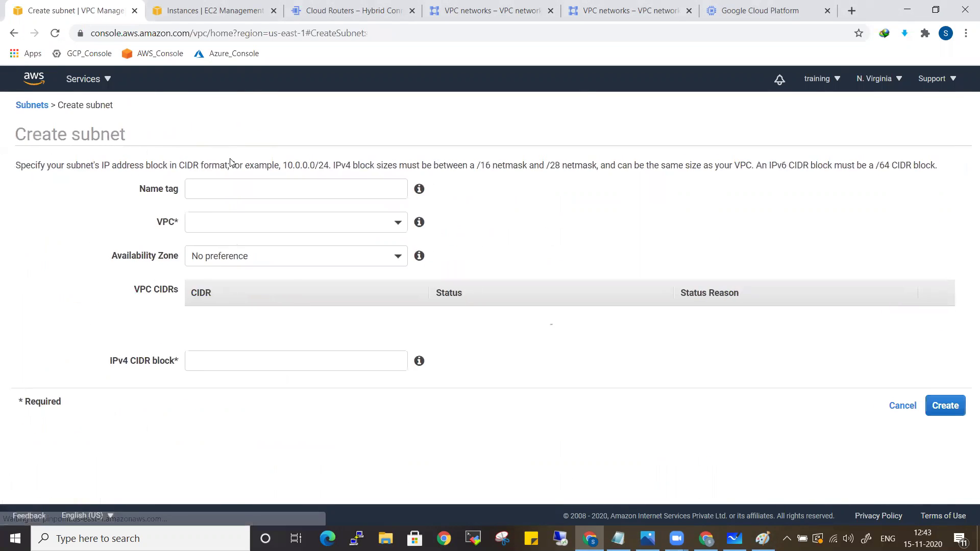
click(233, 194)
text(pub)
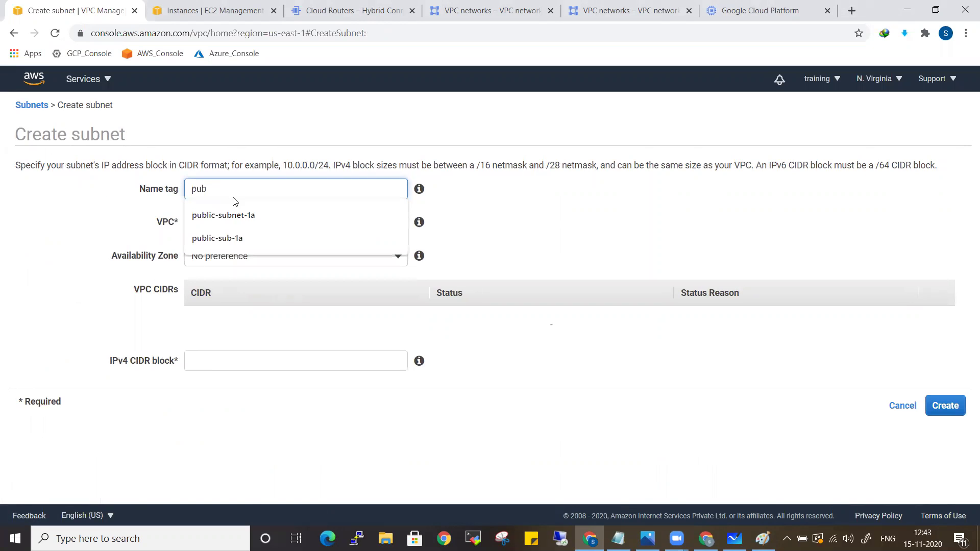
key(BackSpace)
key(BackSpace)
key(BackSpace)
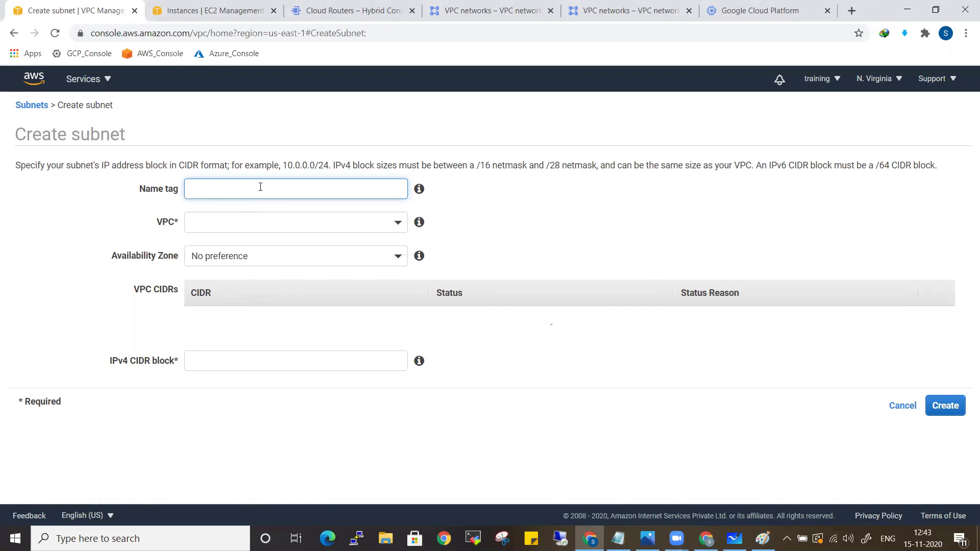
Assign the new subnet to training-vpc in availability zone us-east-1a with the IPv4 CIDR block 10.1.1.0/24
click(261, 220)
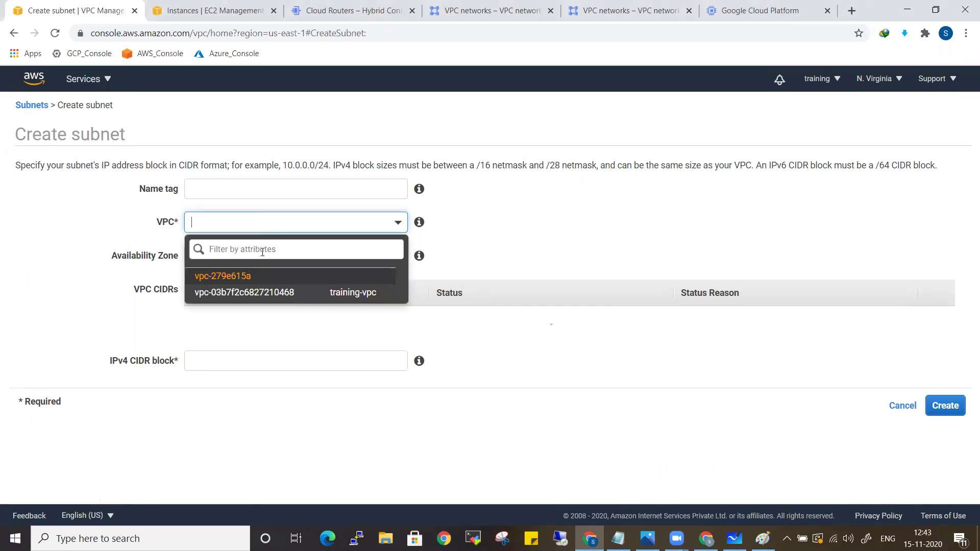
click(315, 295)
click(214, 257)
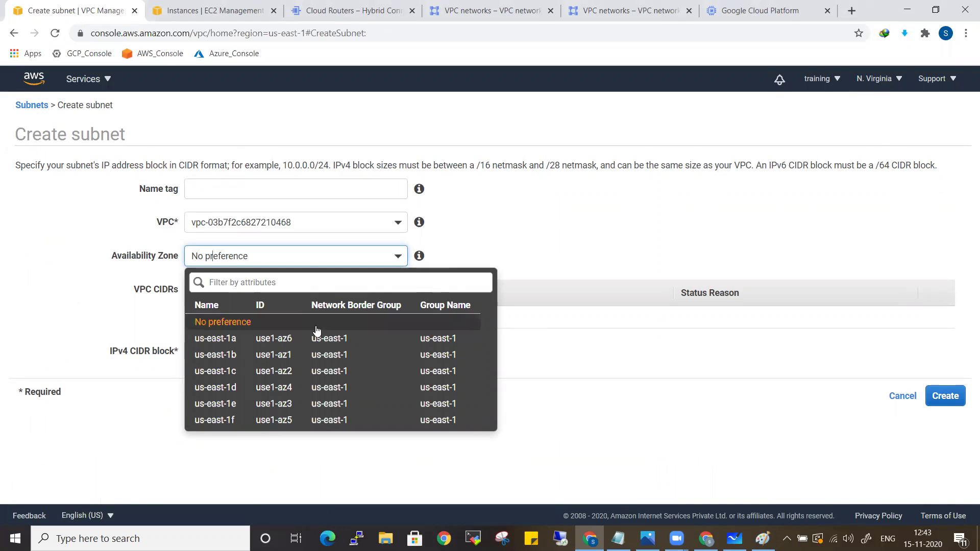
click(219, 348)
text(10.1)
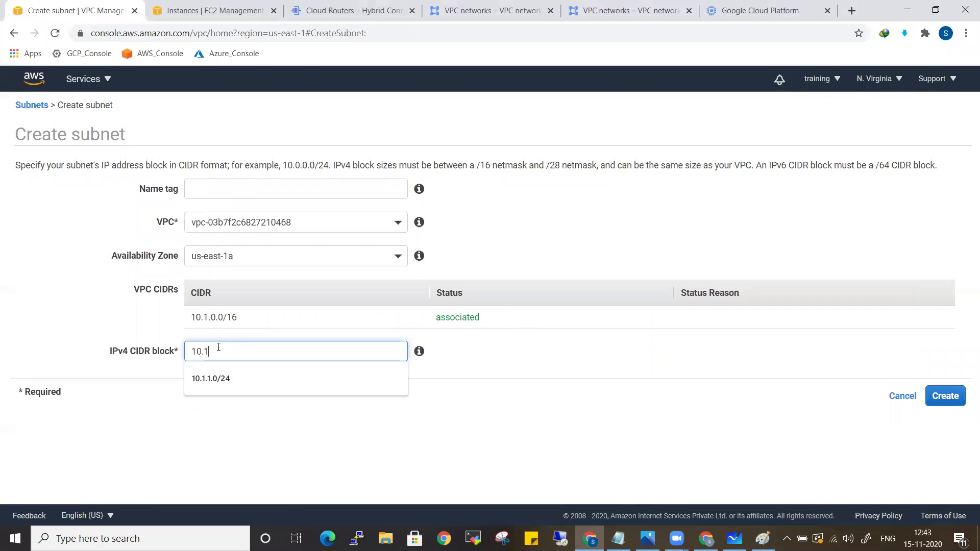
text(.1.0/24)
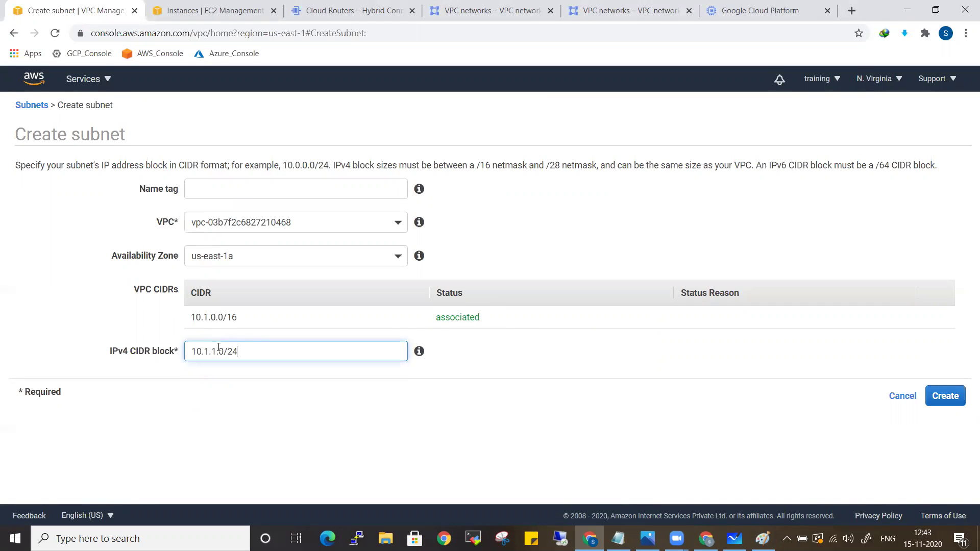
Name the subnet public-subnet-1a and create it
click(241, 182)
text(p)
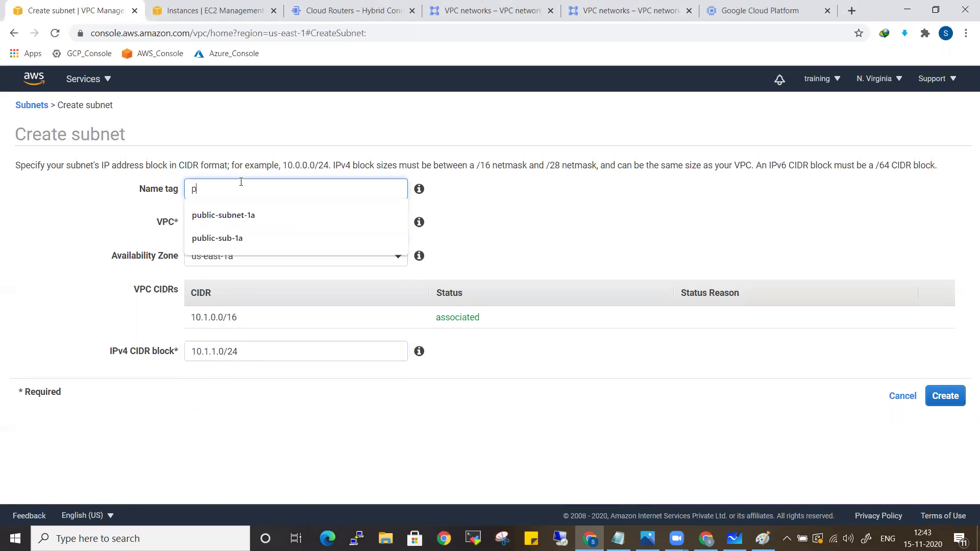
text(ublic-subne)
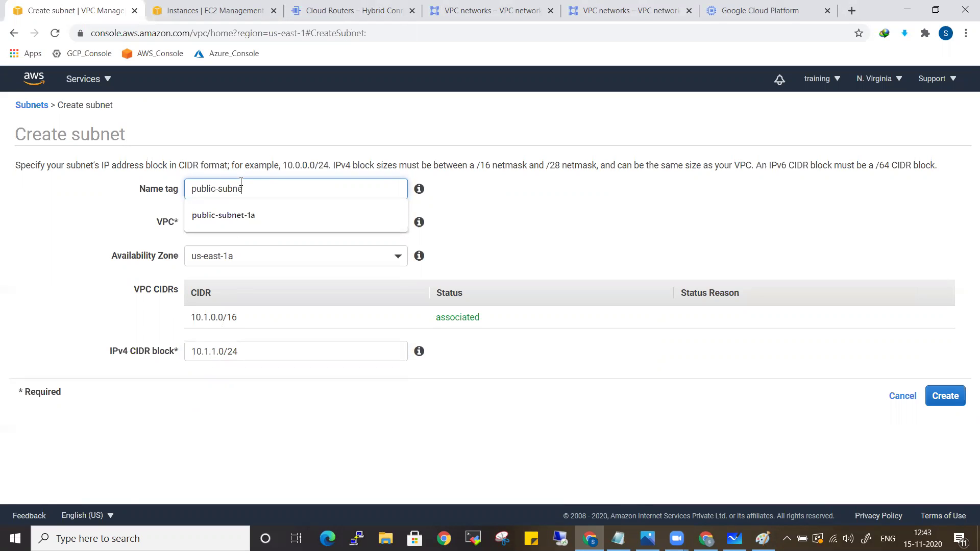
text(t-1a)
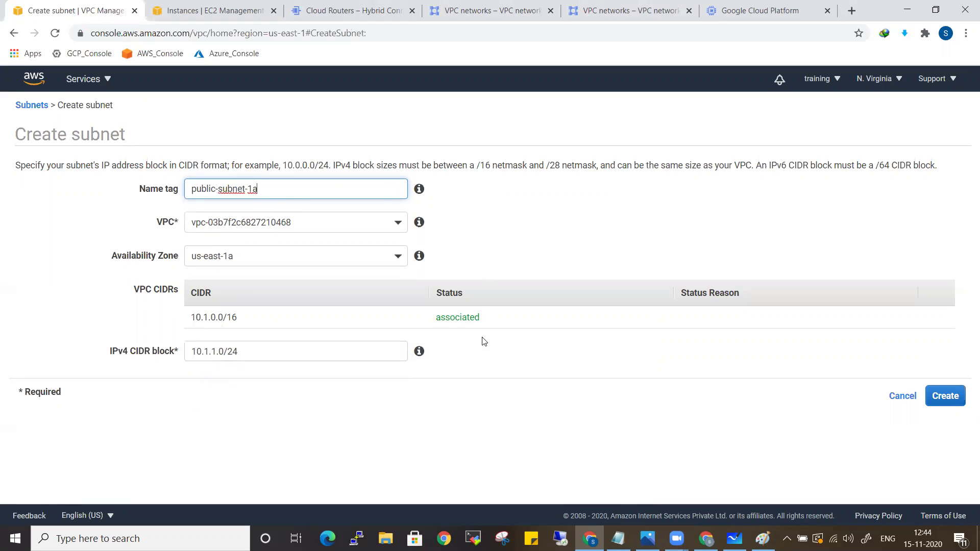
click(964, 398)
Switch to Paint and draw a red outlined rectangle about 308 × 347 px beside the green one, inside the VPC boundary
key(alt+Tab)
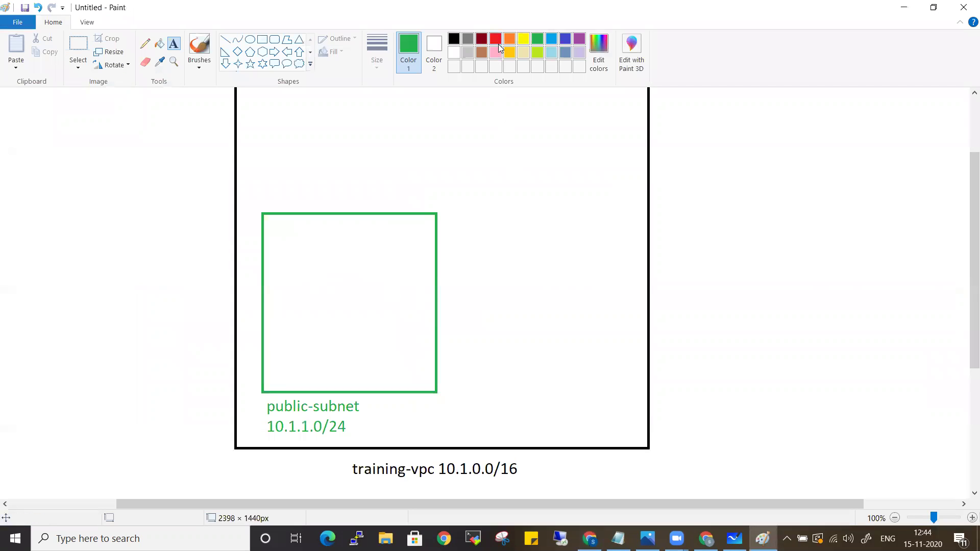
click(498, 42)
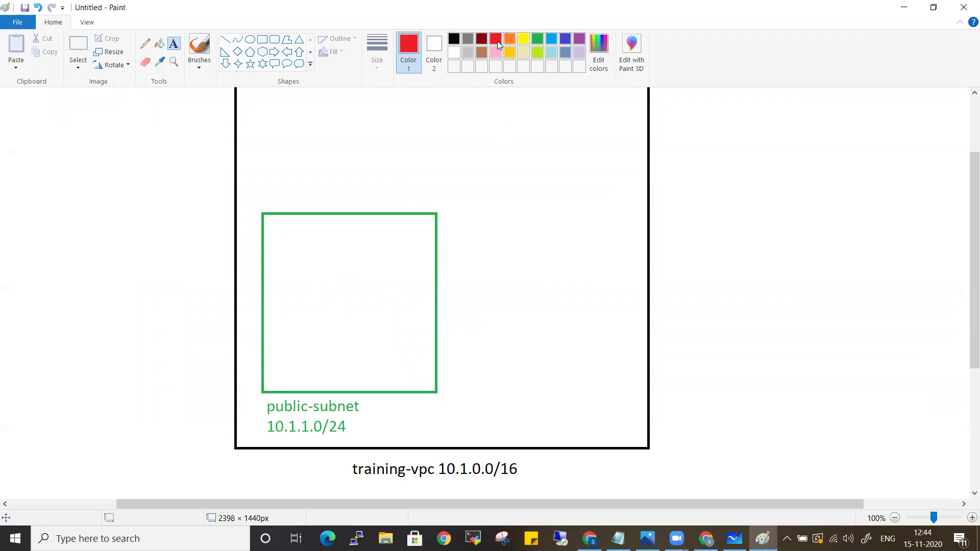
click(262, 40)
mouse_move(472, 215)
mouse_down()
mouse_move(571, 379)
mouse_move(629, 392)
mouse_up()
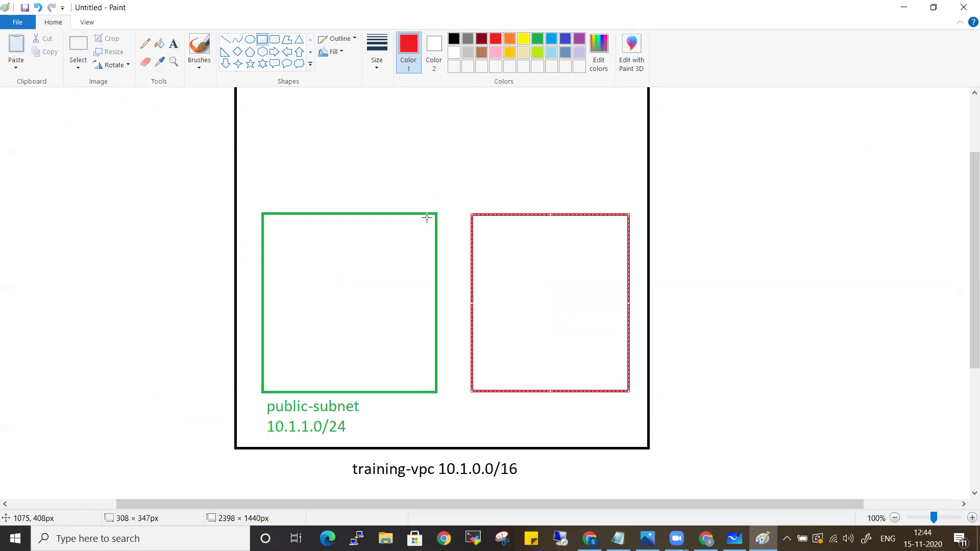
Add a red two-line text label "private-subnet 10.1.2.0/24" just below the red rectangle
click(174, 44)
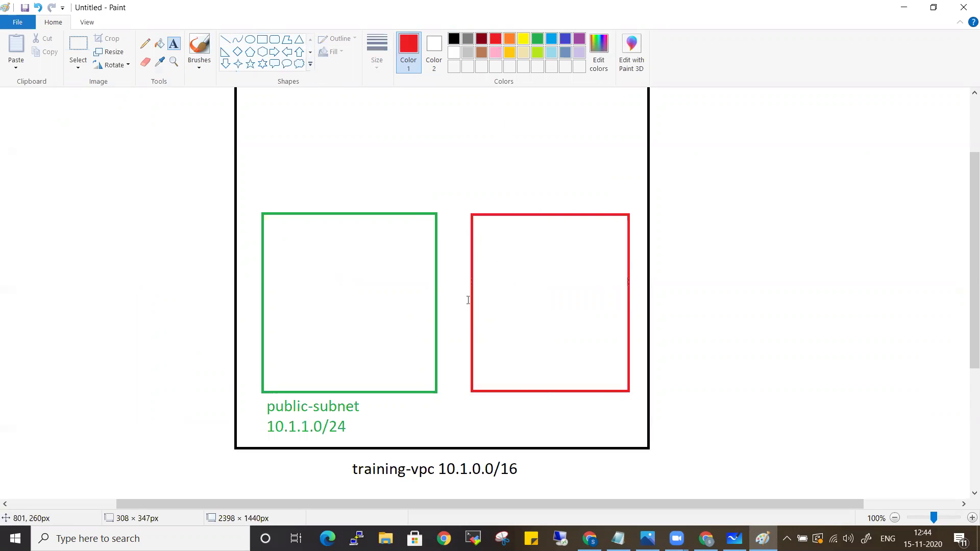
click(492, 393)
text(private-subnet)
key(Return)
text(10.1.2.0/24)
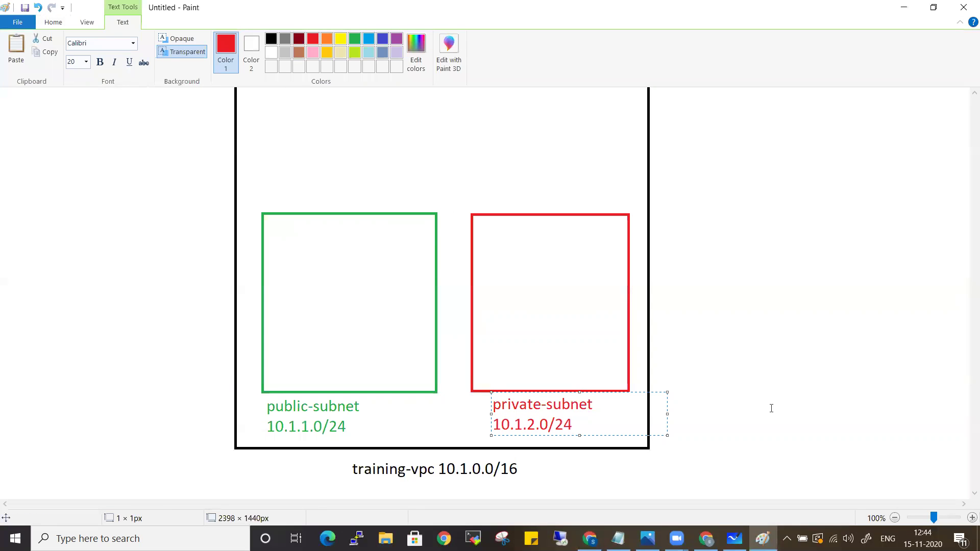
click(709, 409)
Switch to the AWS console, return to the subnet list and filter it by the VPC ID of training-vpc
key(alt+Tab)
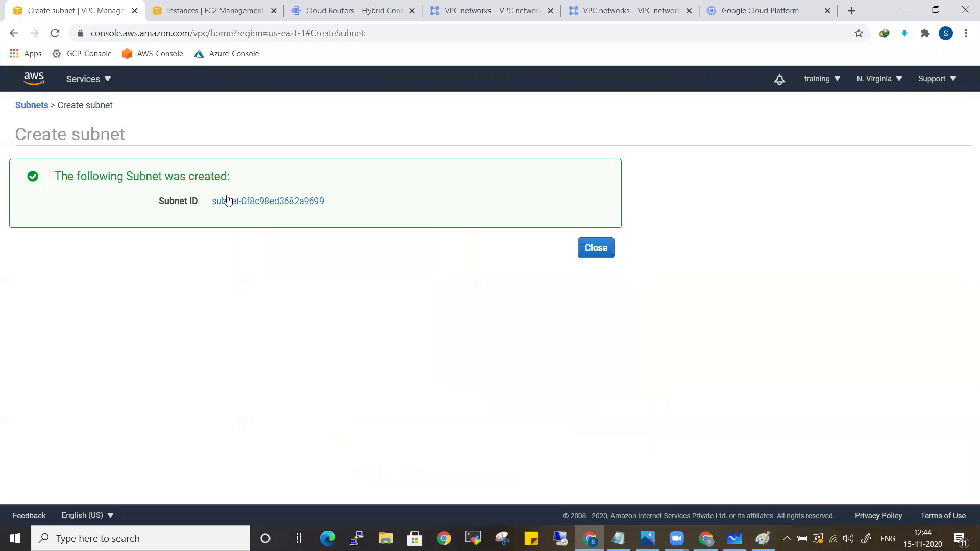
click(596, 249)
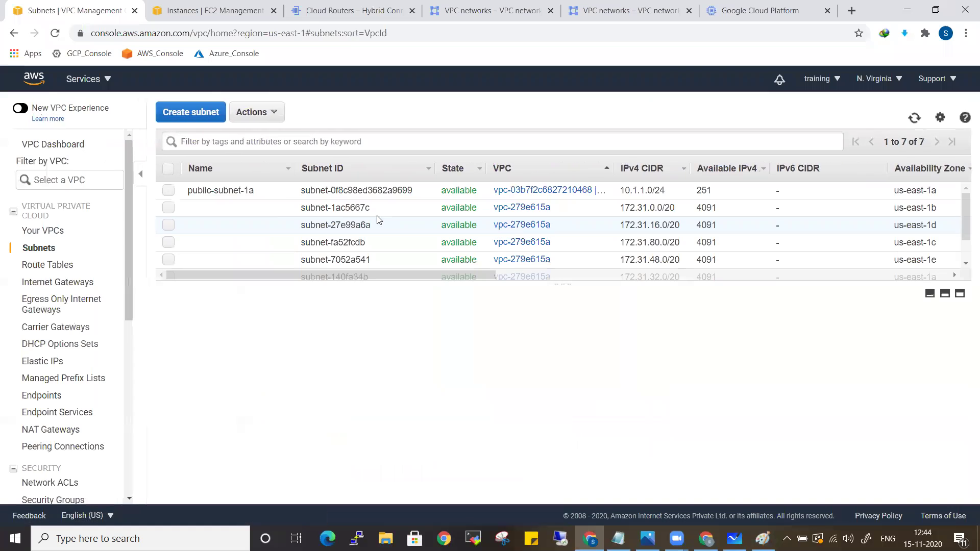
click(258, 141)
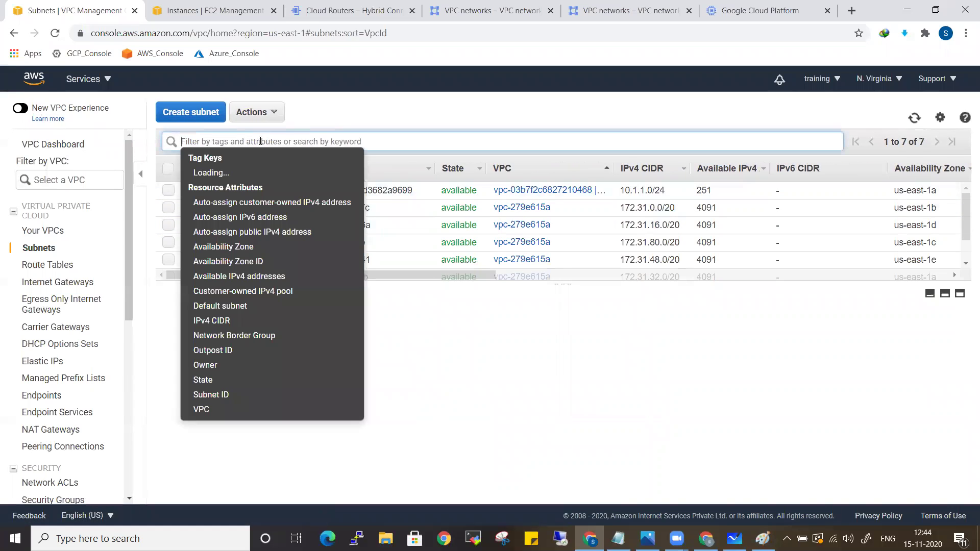
click(230, 411)
key(Down)
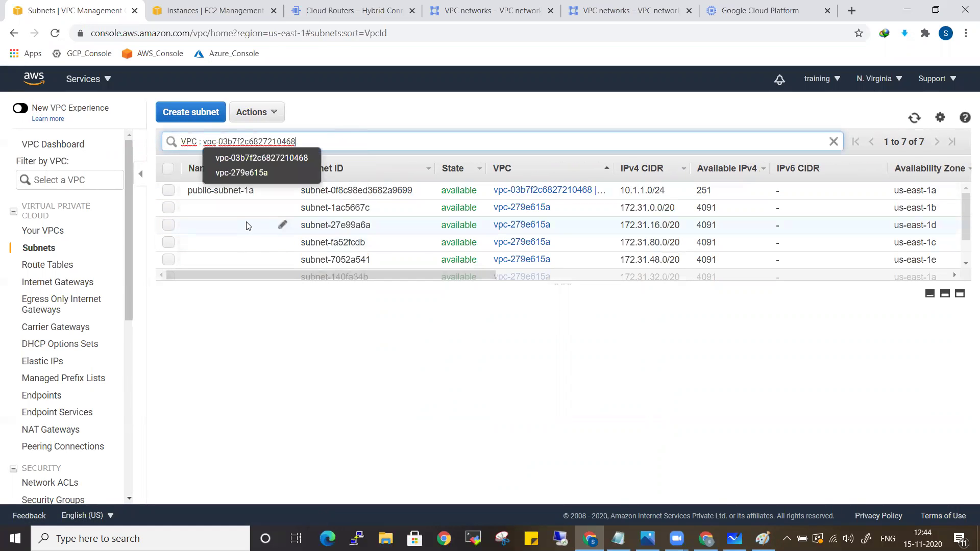
key(Return)
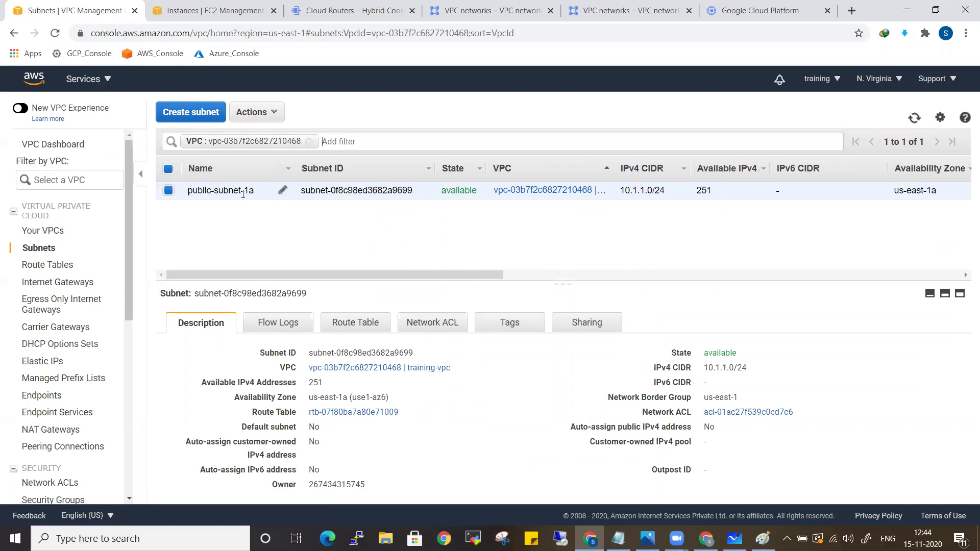
Start a new subnet in training-vpc and place it in availability zone us-east-1b
click(188, 111)
click(229, 188)
click(387, 225)
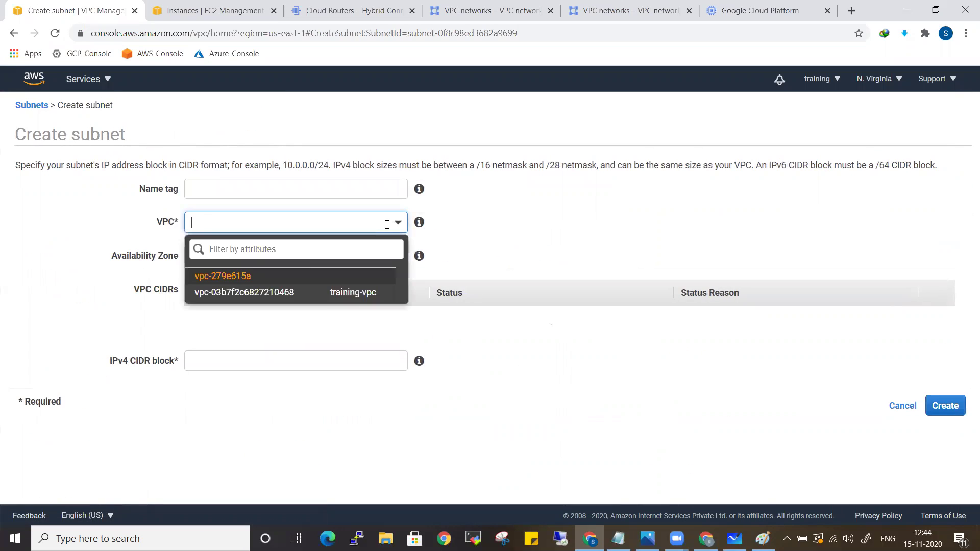
click(289, 289)
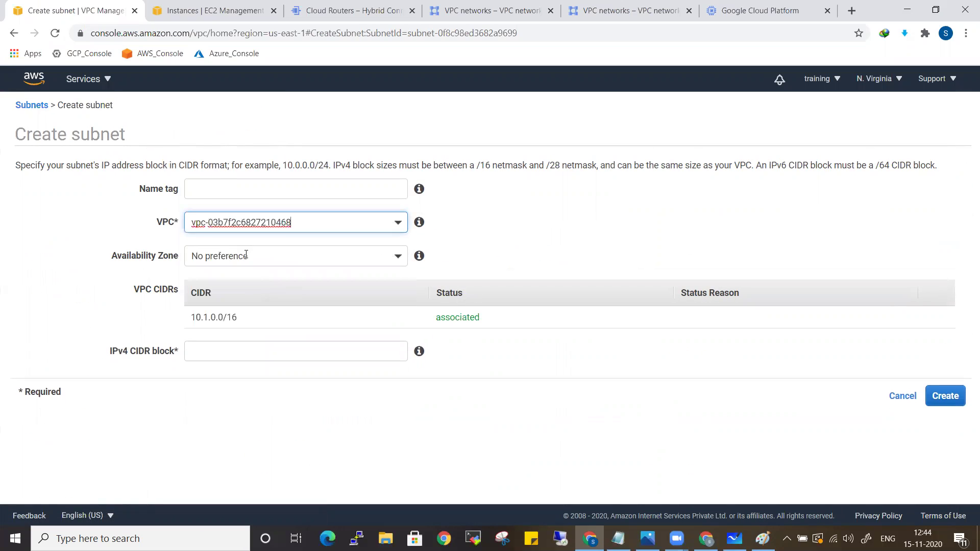
click(246, 254)
click(230, 356)
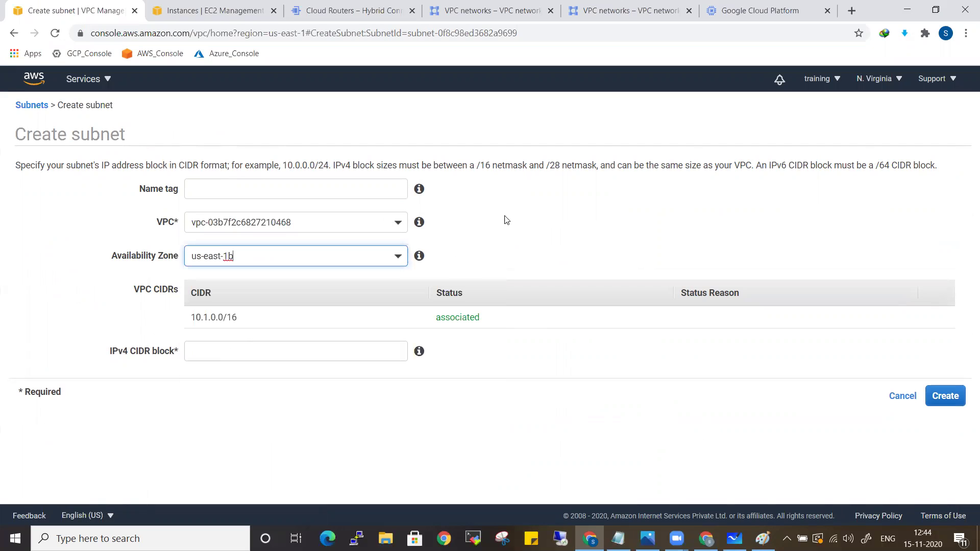
Set the subnet's IPv4 CIDR block to 10.1.2.0/24, name it private-subnet-1b and create it
click(209, 357)
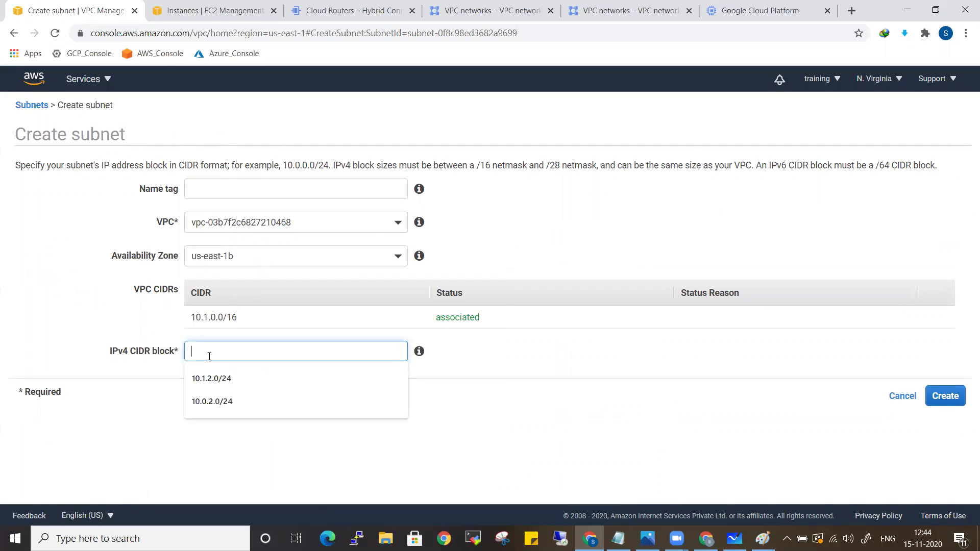
text(10.1.2.0/24)
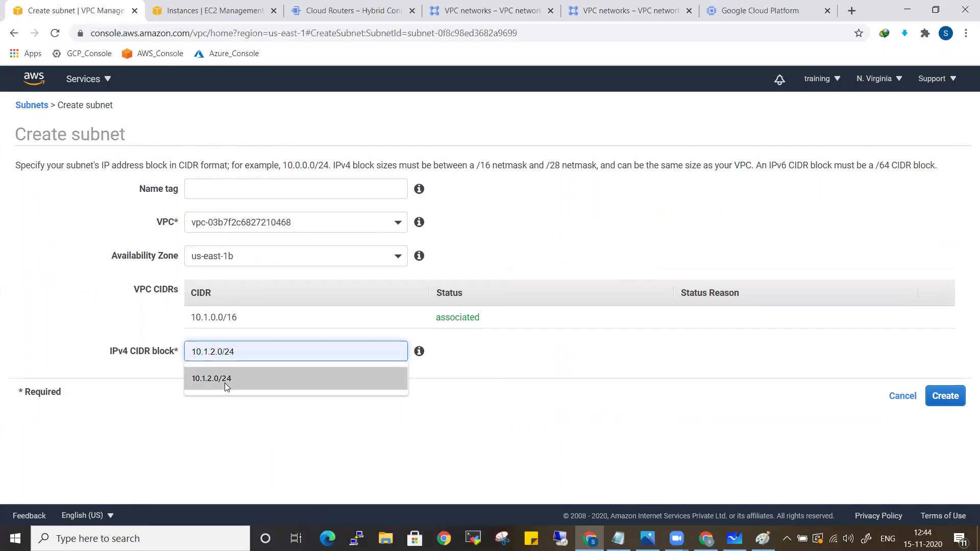
click(226, 383)
click(234, 194)
text(private-subnet-1b)
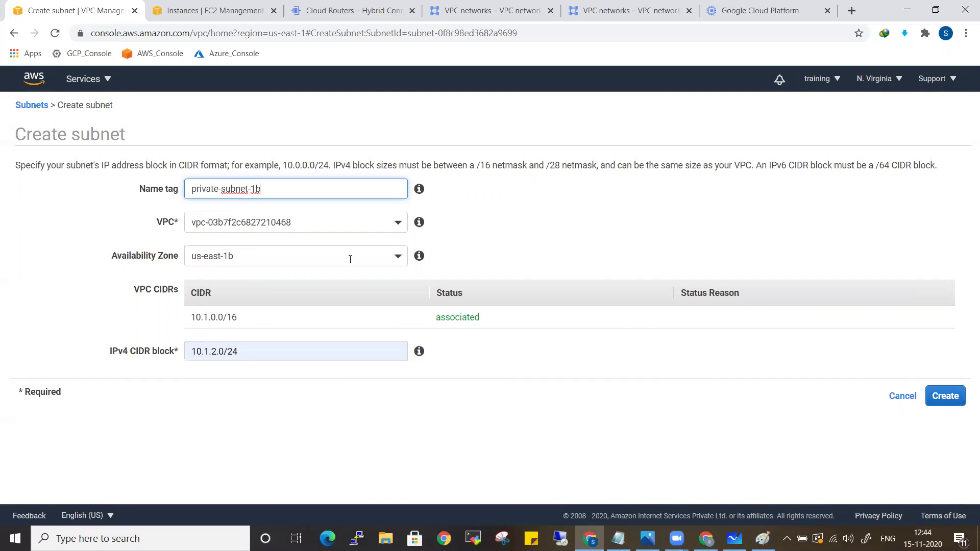
click(953, 398)
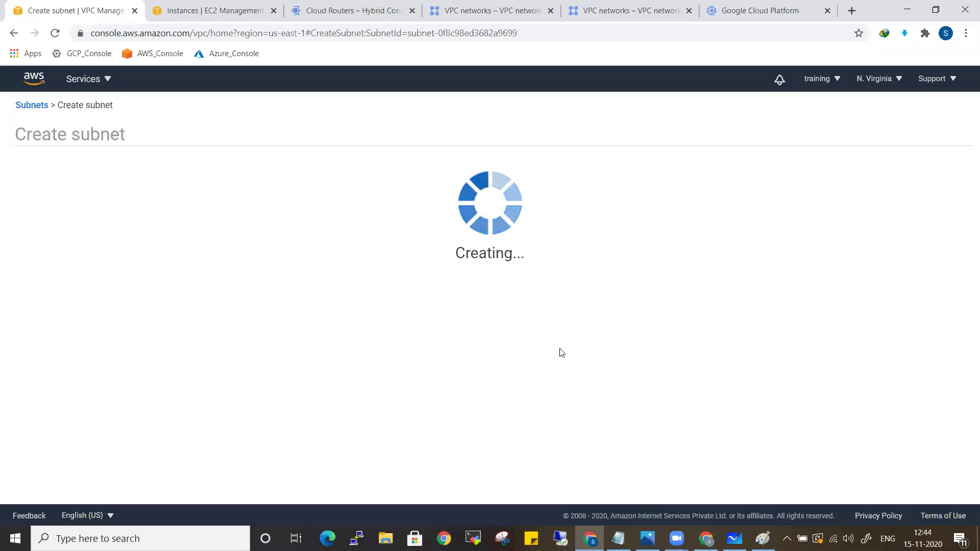
click(599, 246)
Switch to Paint to review the VPC and subnet layout in the diagram, and return to the AWS console
key(alt+Tab)
scroll(345, 190, up, 2)
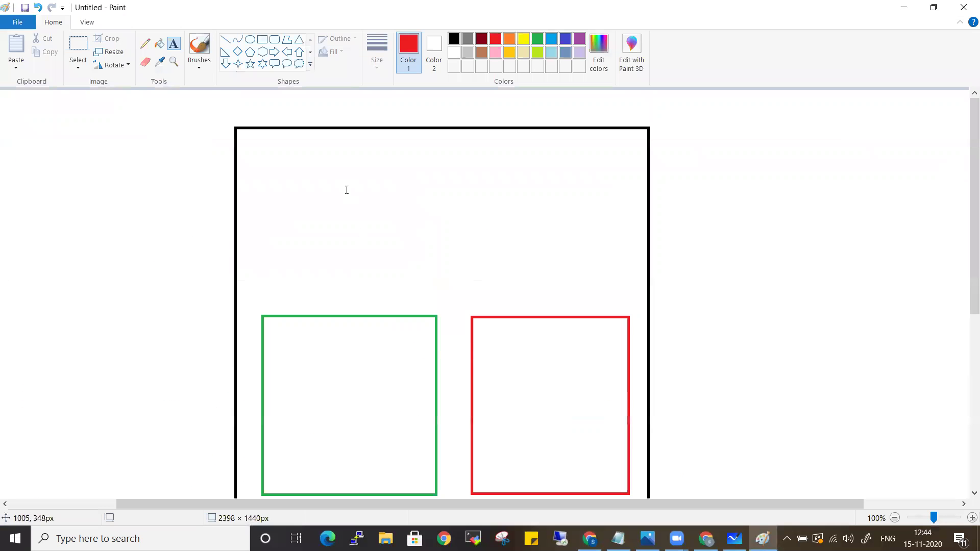
scroll(606, 267, down, 4)
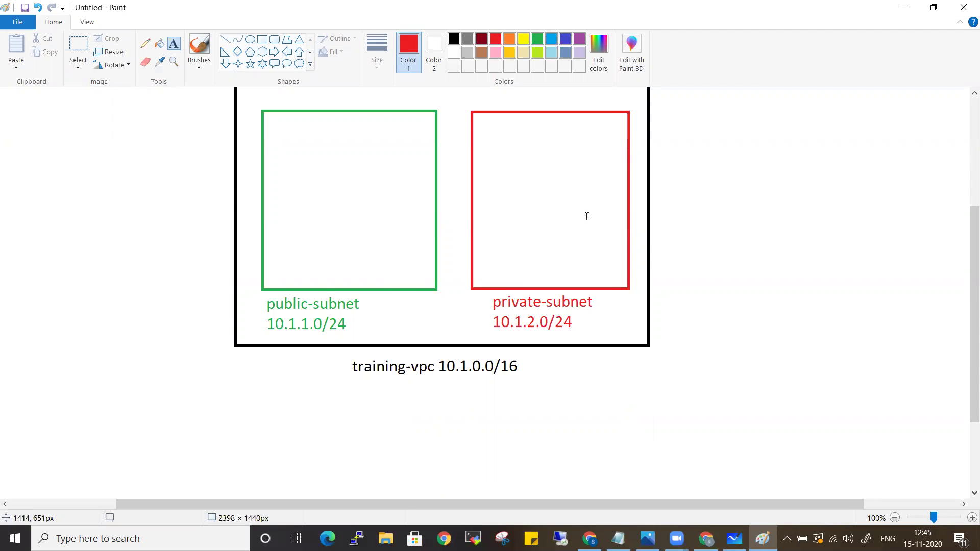
key(alt+Tab)
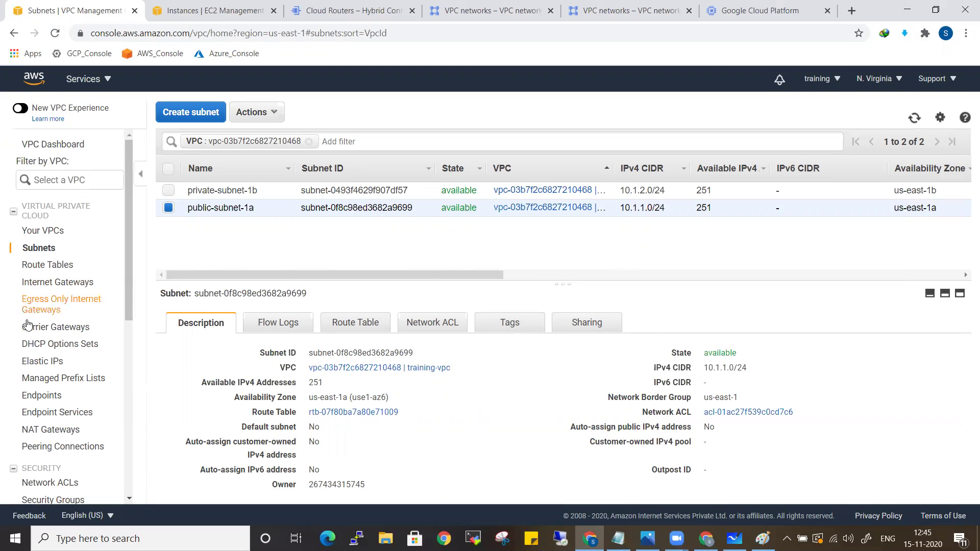
Open the route table list and filter it by the VPC ID of training-vpc
click(43, 265)
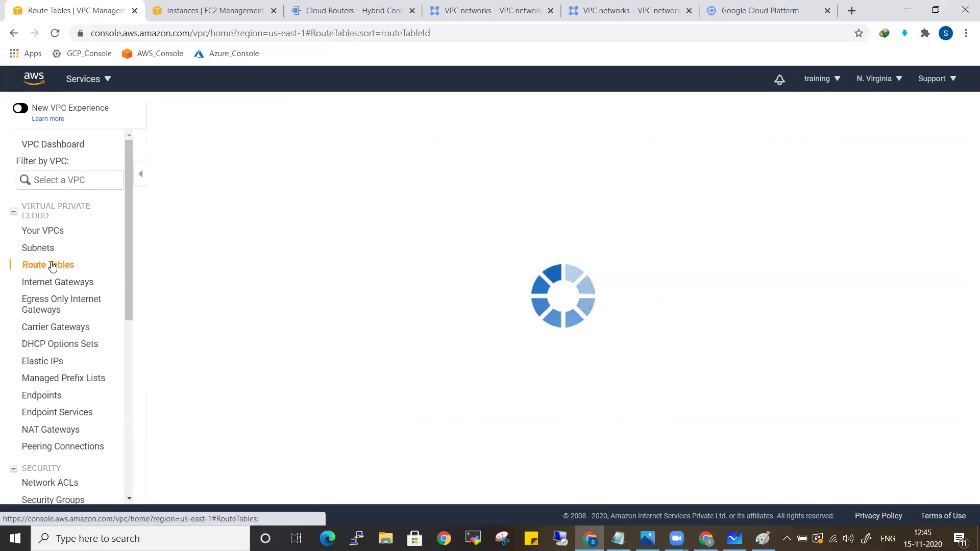
click(286, 143)
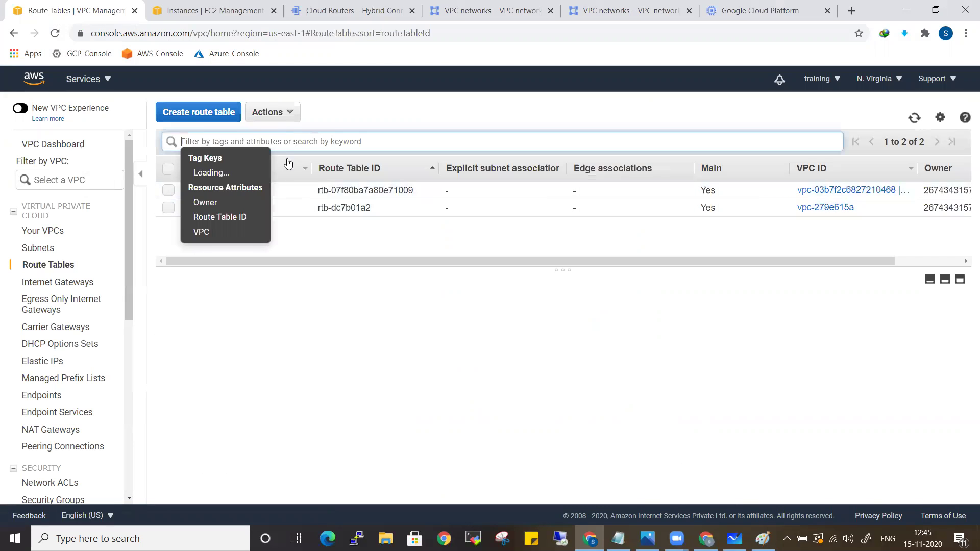
click(201, 232)
click(278, 163)
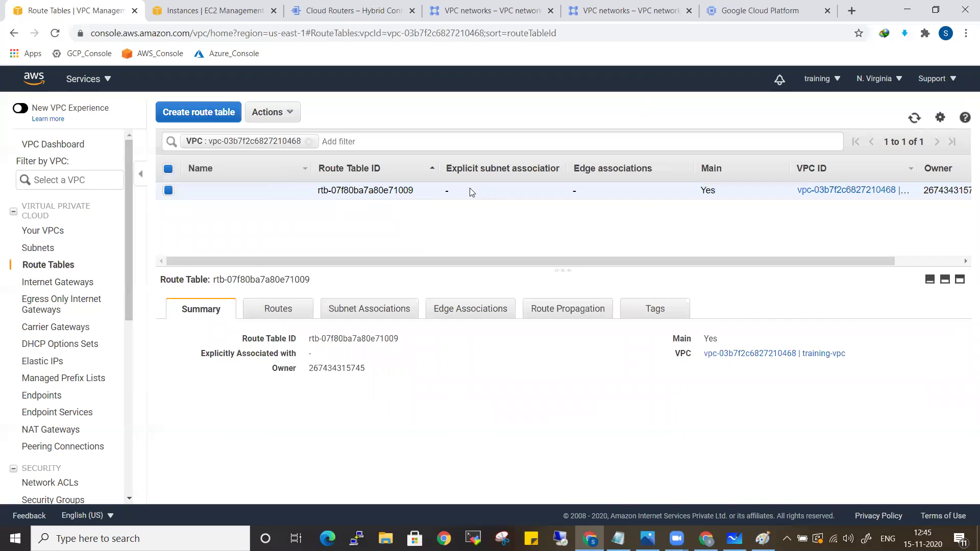
Open the network ACL list and filter it by the VPC ID of training-vpc
click(52, 482)
click(228, 142)
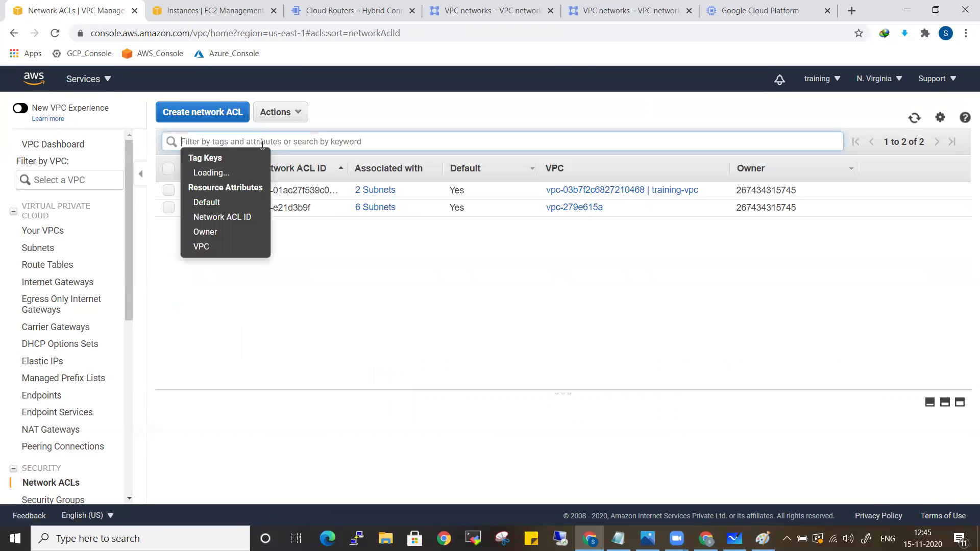
click(202, 217)
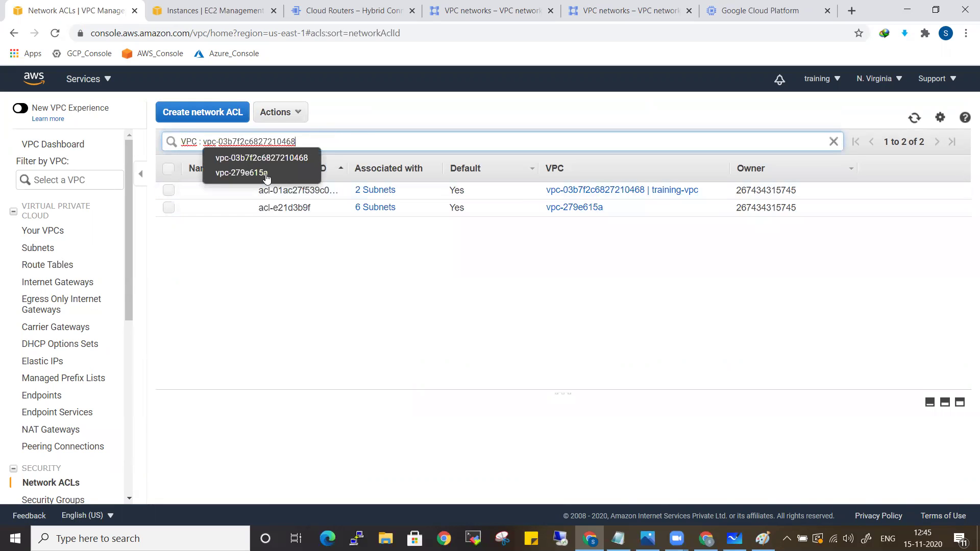
click(254, 156)
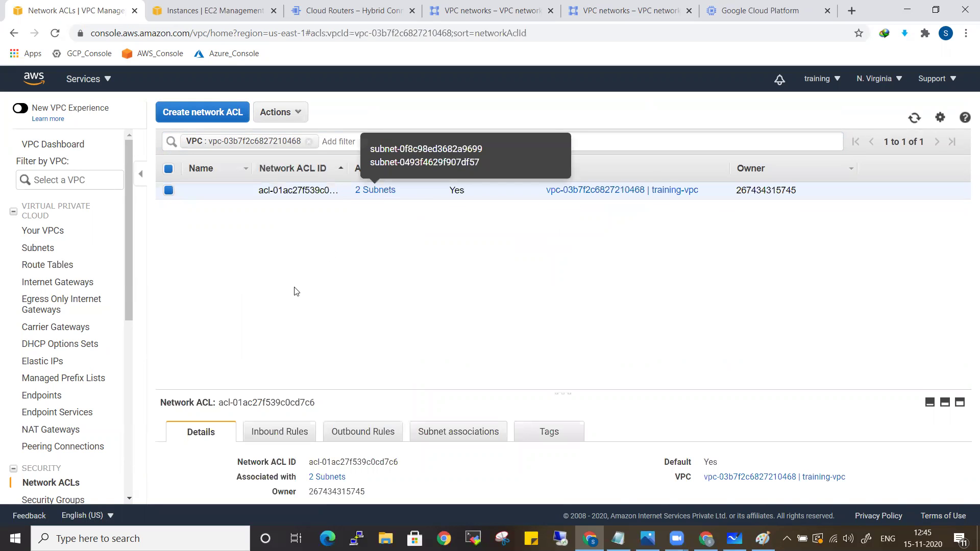
Open the security group list and filter it by the VPC ID of training-vpc
scroll(99, 494, down, 3)
click(66, 373)
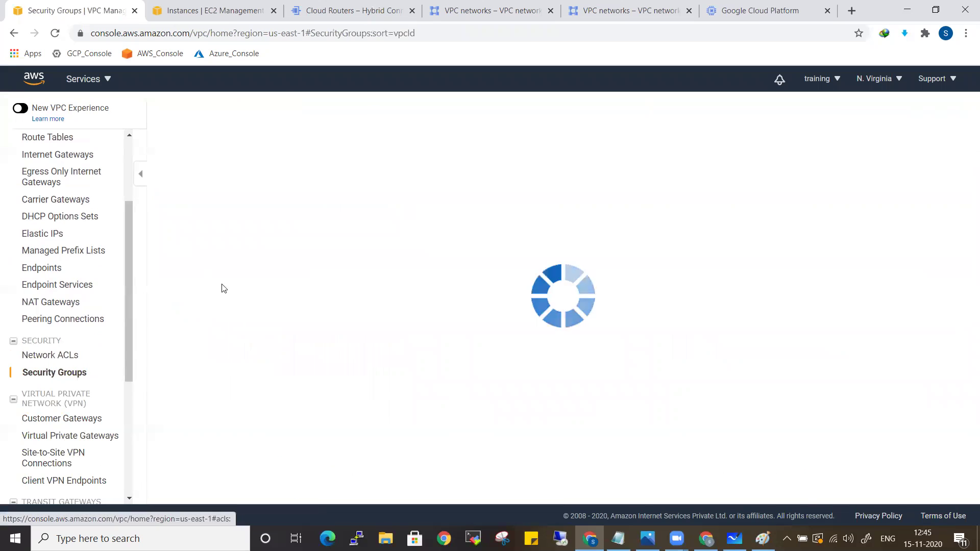
click(248, 144)
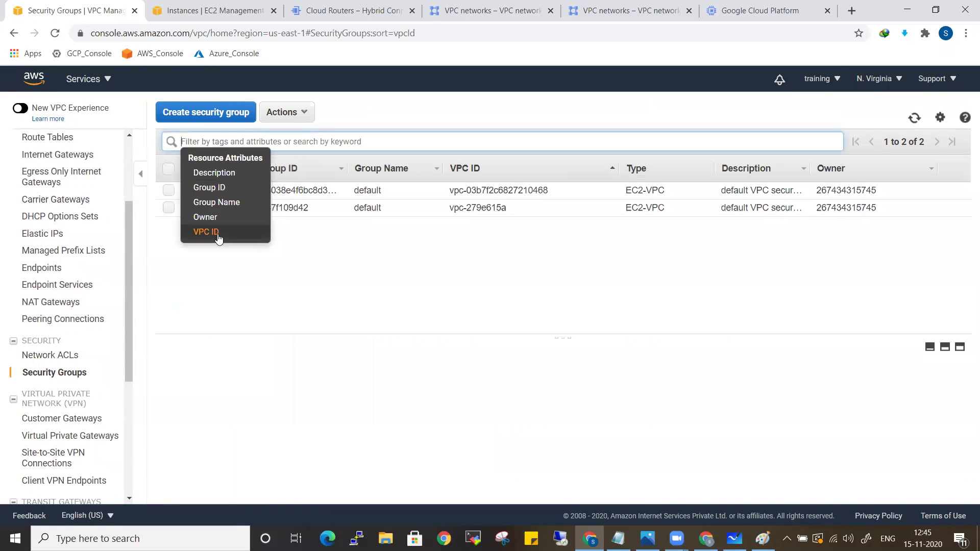
click(214, 236)
click(328, 153)
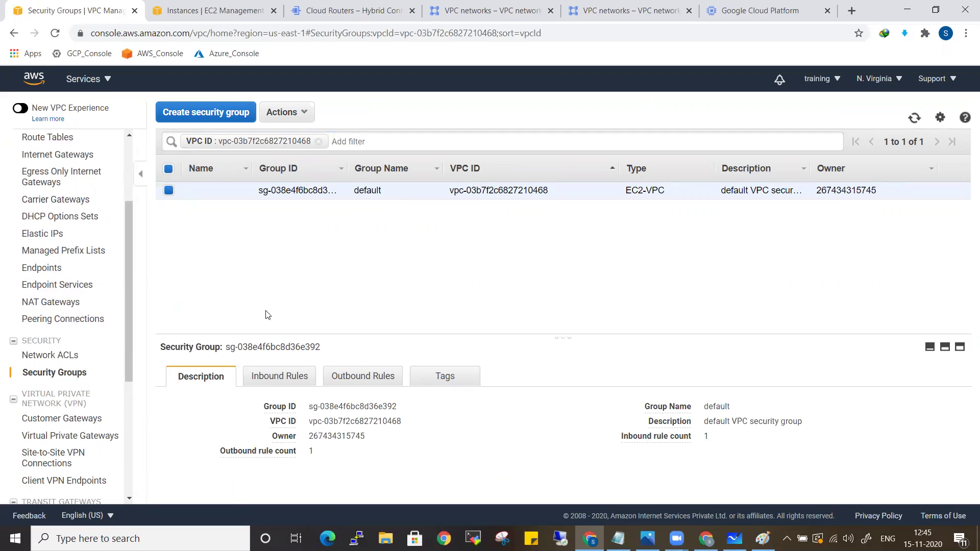
Create a security group named allow-all in training-vpc with the description "allowing all traffic"
click(222, 111)
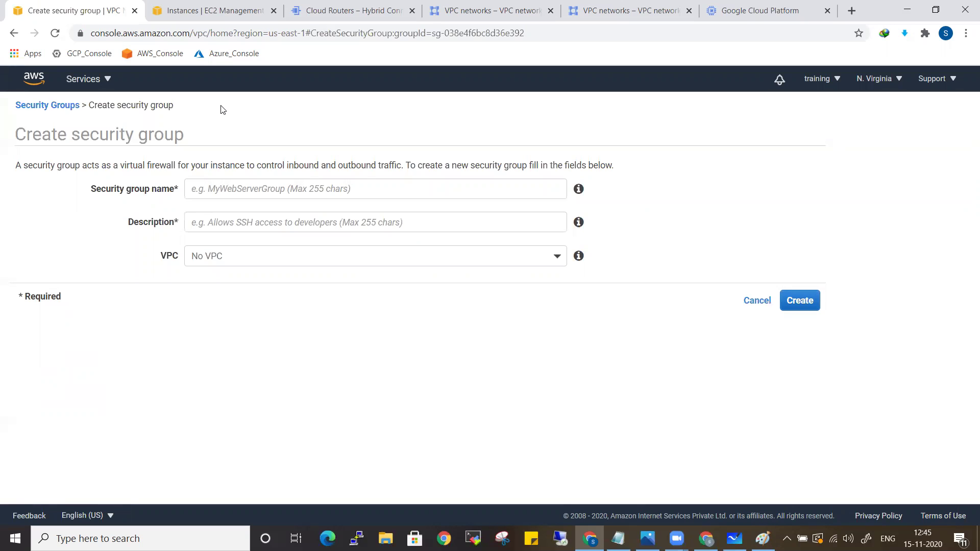
click(250, 187)
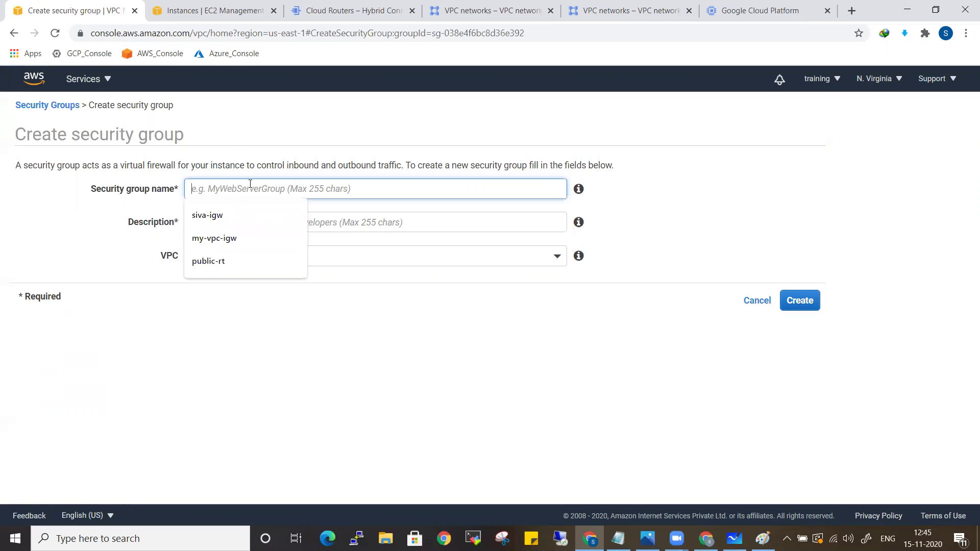
text(allow-all)
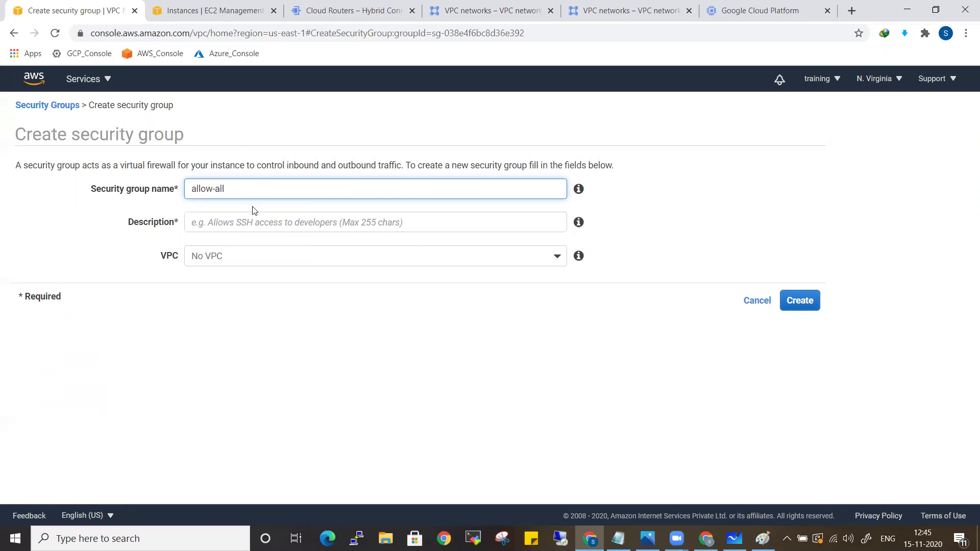
click(249, 253)
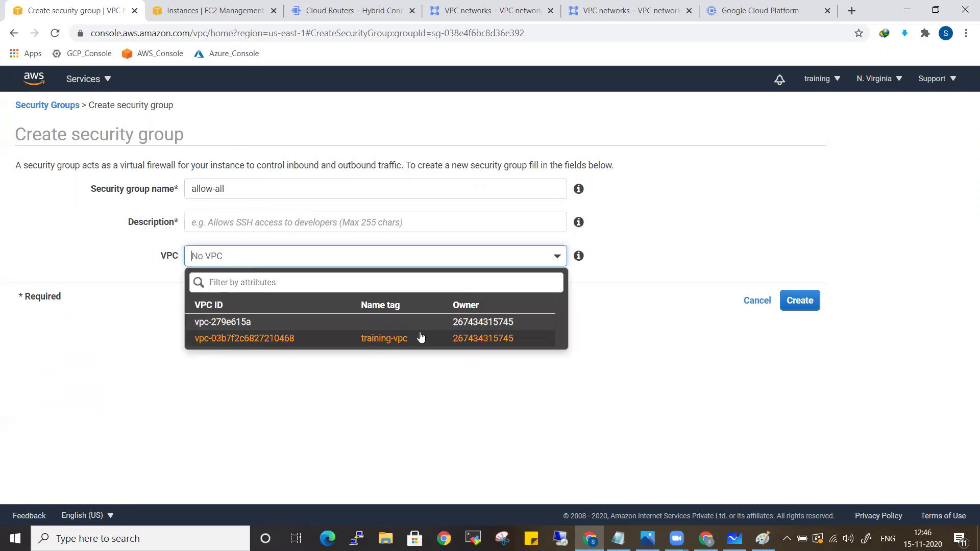
click(378, 339)
click(299, 219)
text(allowing all traff)
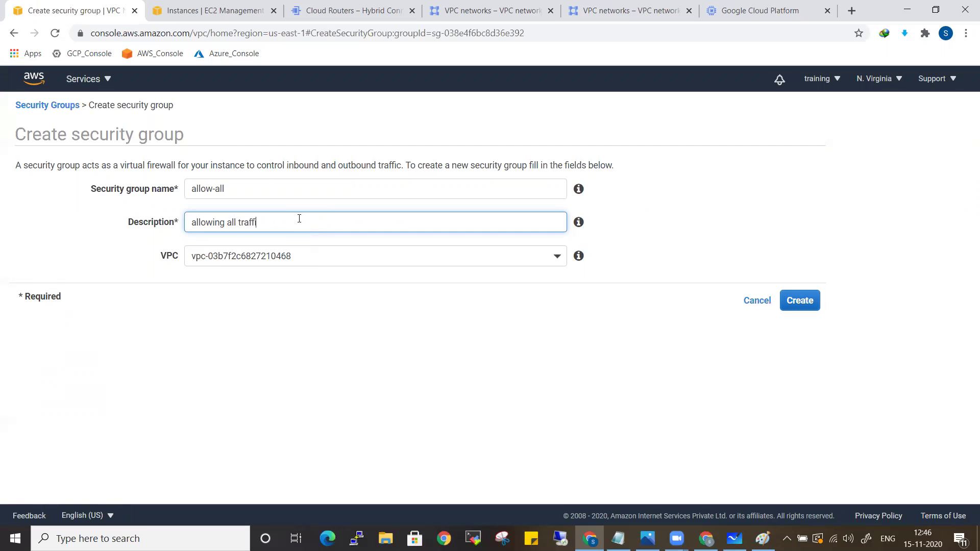
click(796, 300)
click(592, 248)
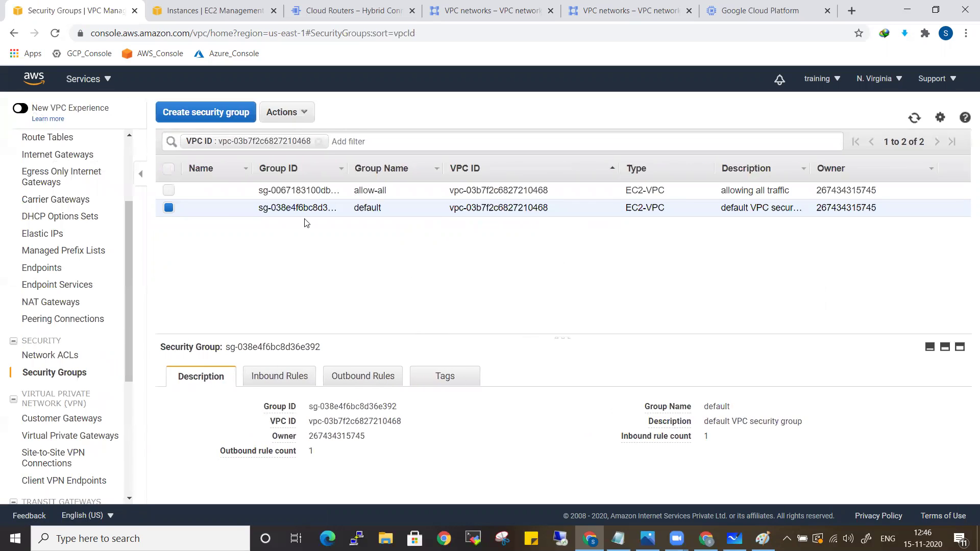
Add an inbound rule to the allow-all security group permitting All traffic from source 0.0.0.0/0, and save the rules
click(169, 190)
click(169, 207)
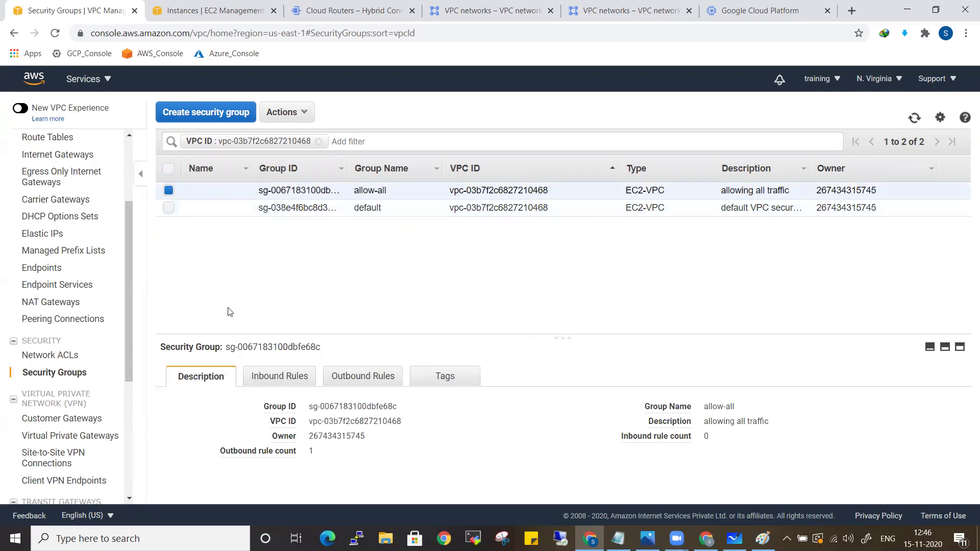
click(280, 376)
click(195, 402)
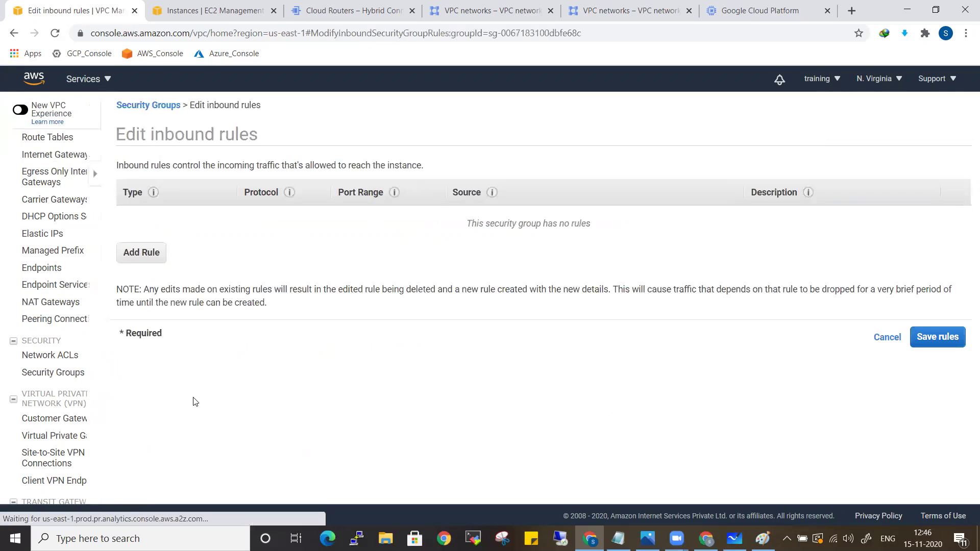
click(47, 253)
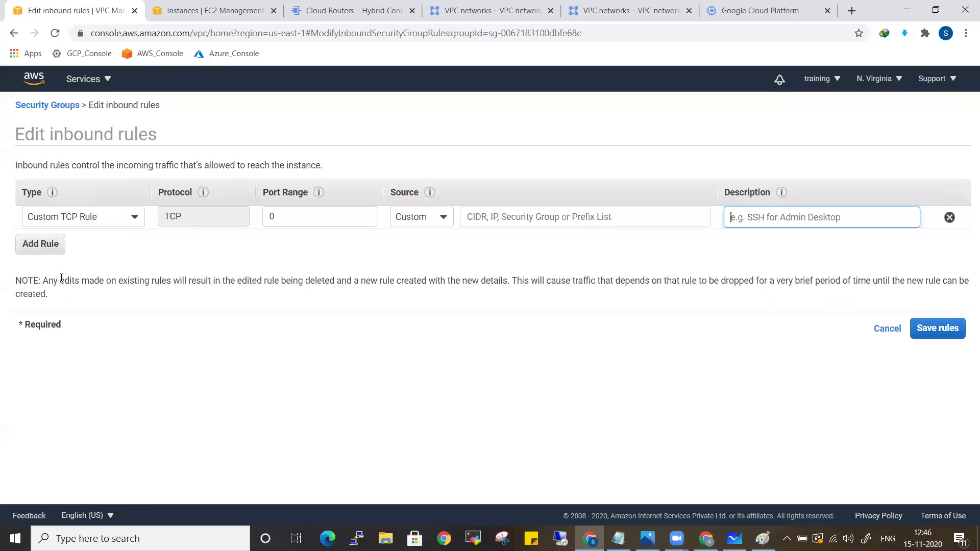
click(58, 221)
scroll(66, 322, down, 5)
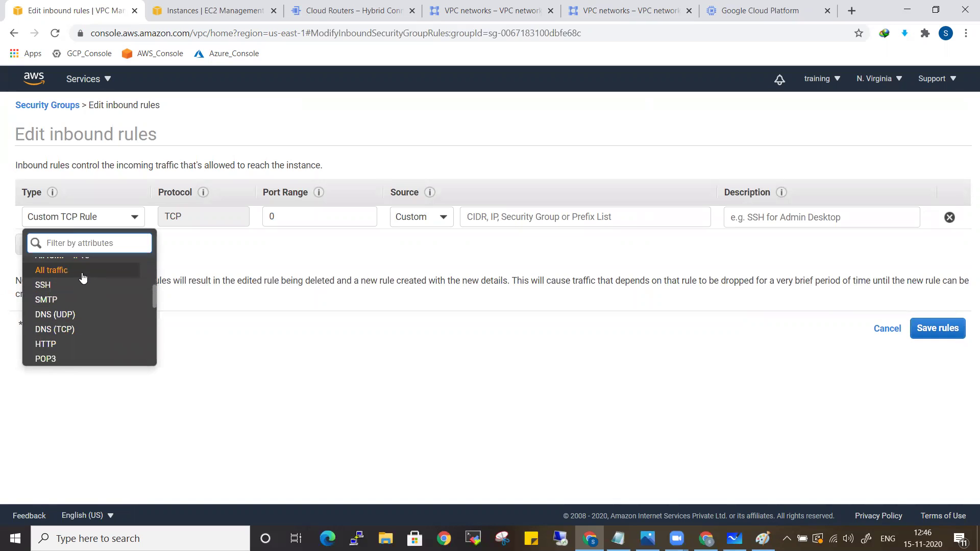
click(83, 276)
click(489, 215)
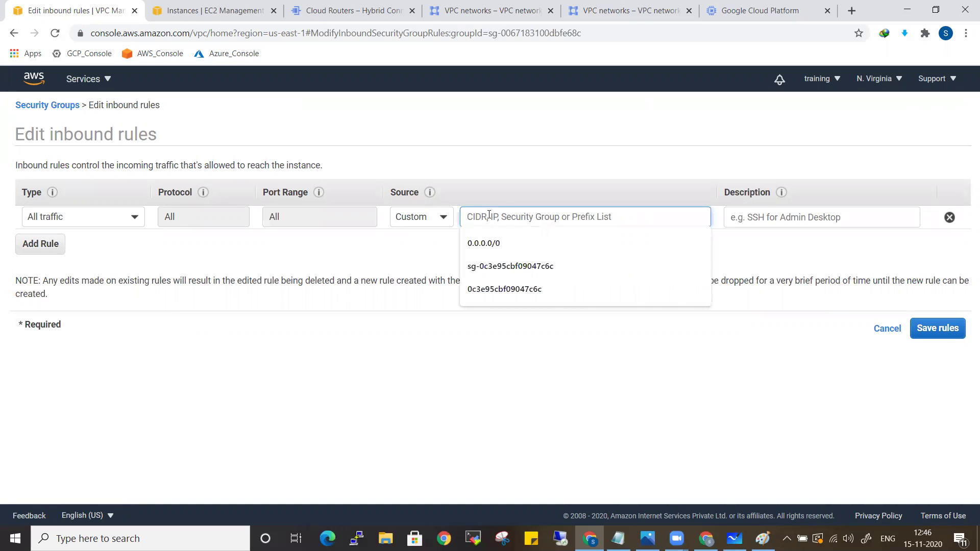
text(0.0.0.0/0)
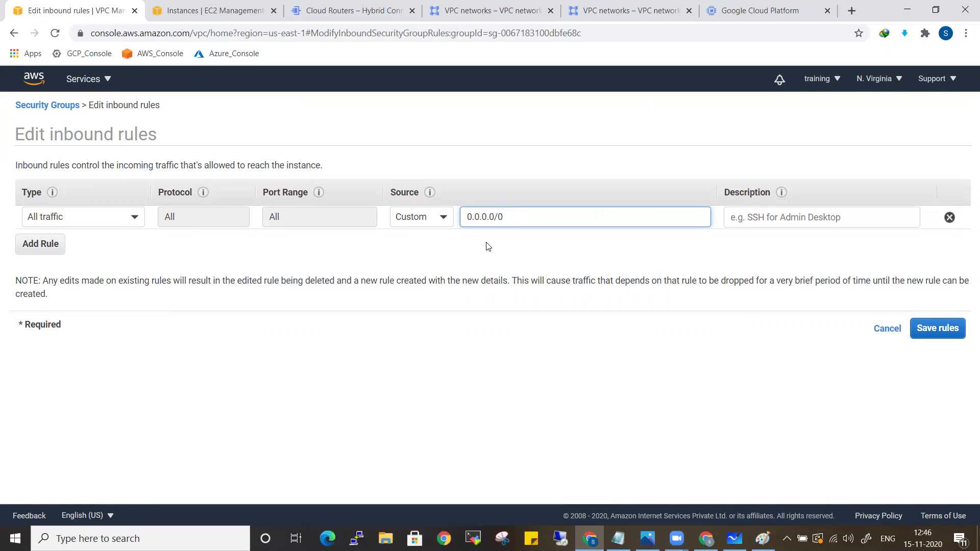
click(938, 329)
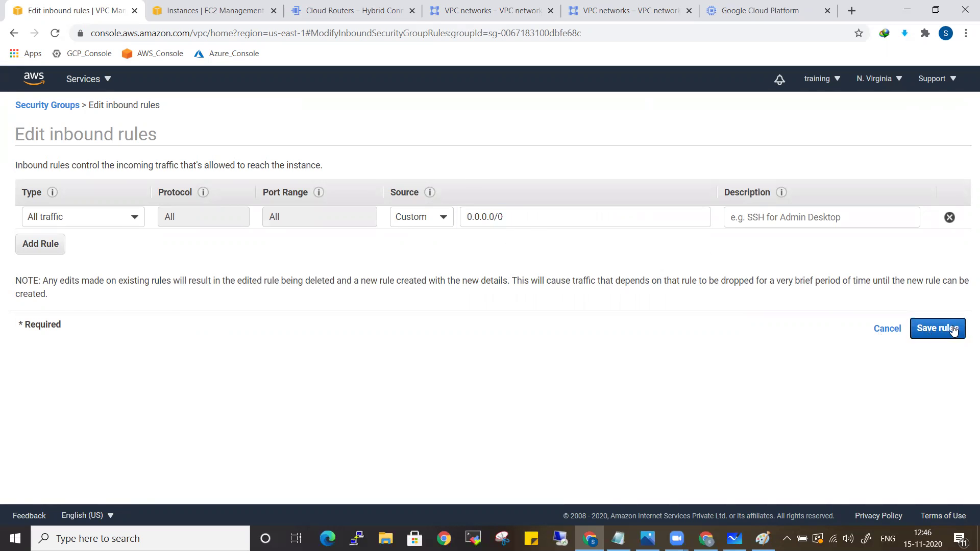
click(596, 215)
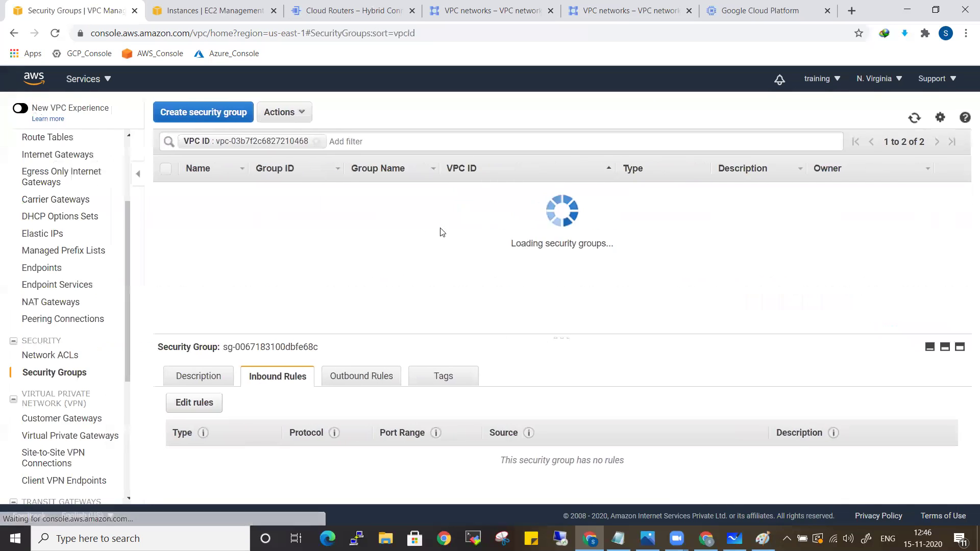
Open the route table list and examine the routes, subnet associations and summary of training-vpc's main route table
drag(128, 271, 131, 232)
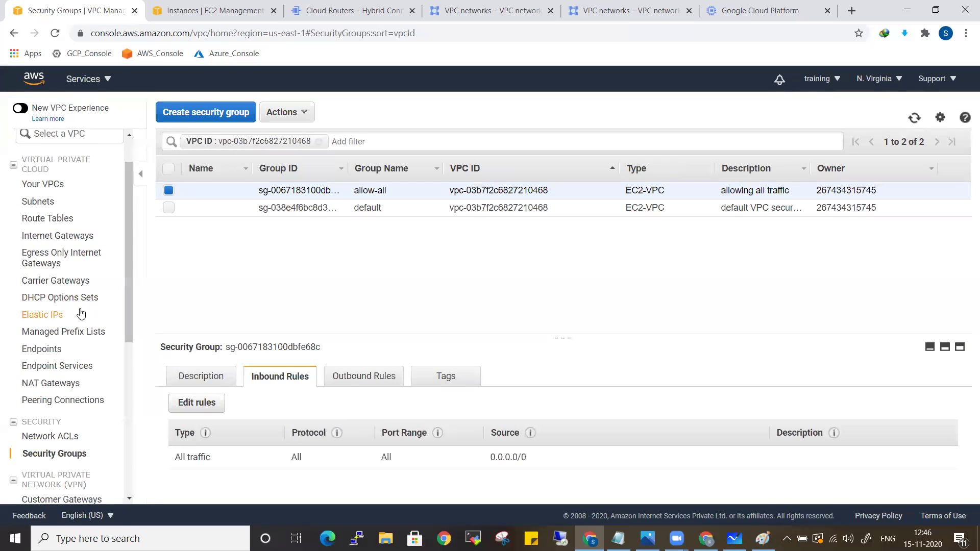
click(66, 219)
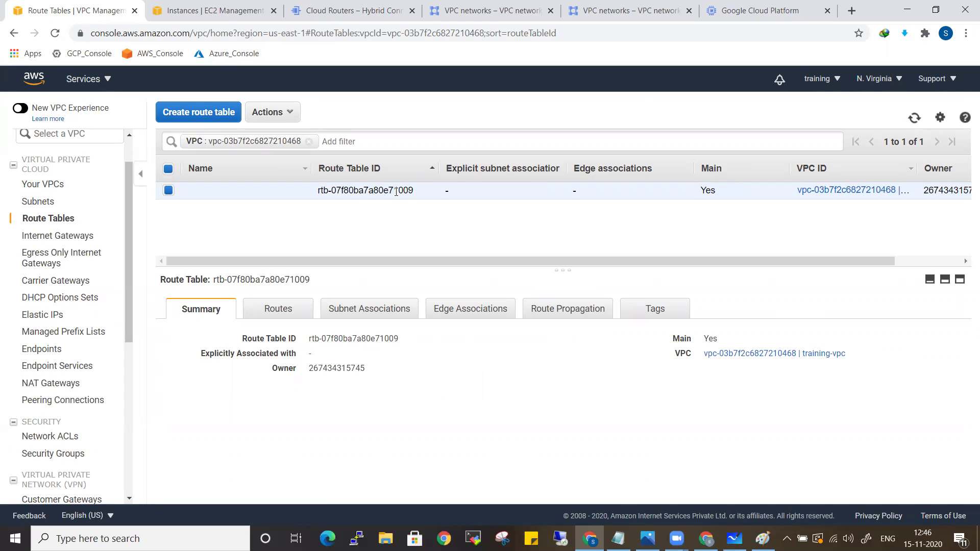
click(260, 312)
click(368, 310)
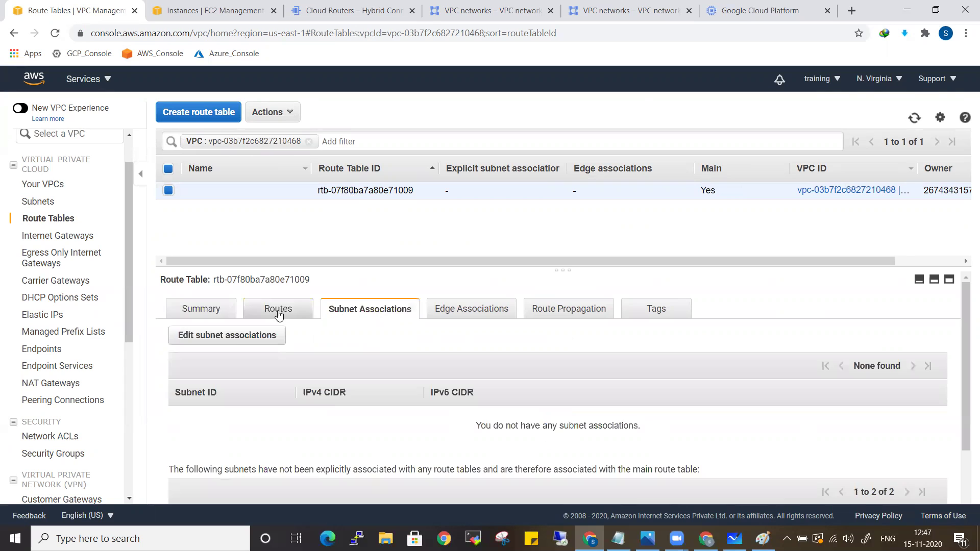
click(182, 309)
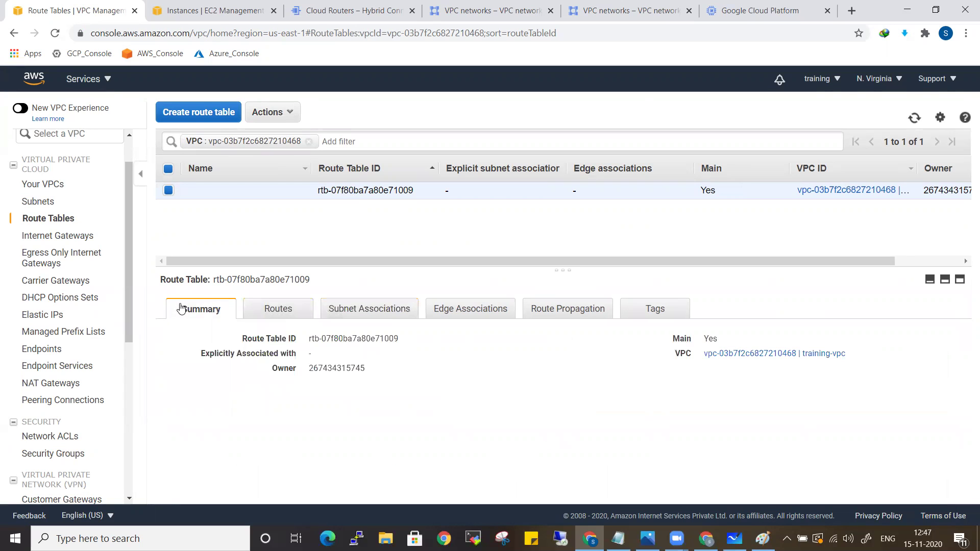
Switch to Microsoft Whiteboard and handwrite the labels "place a" and "place-b" some distance apart in black
key(alt+Tab)
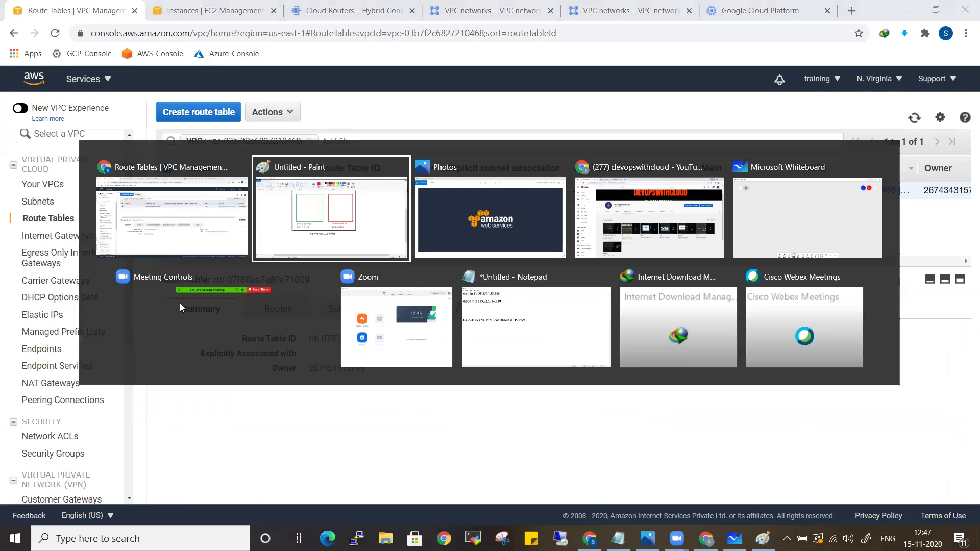
key(Tab)
key(Tab)
key(alt+Tab)
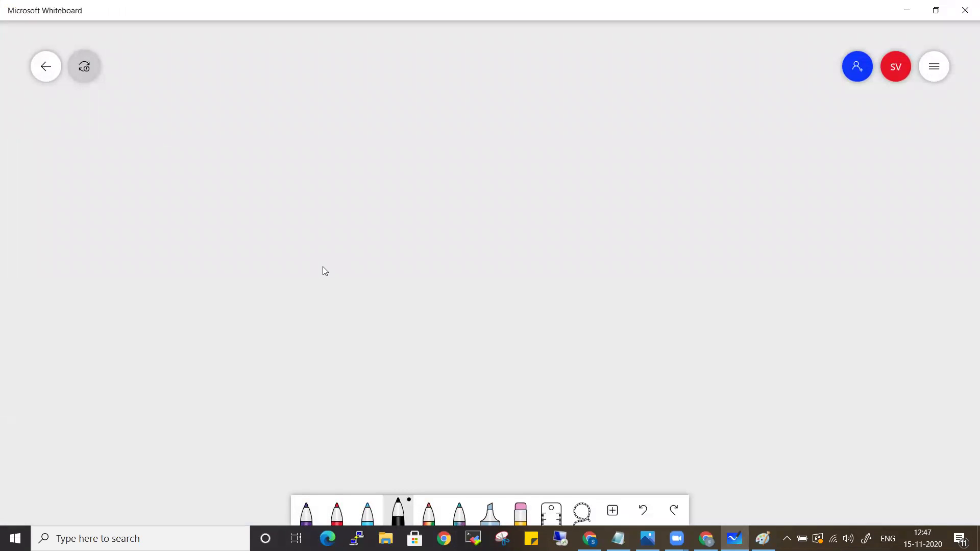
drag(195, 146, 194, 162)
drag(212, 152, 226, 160)
drag(232, 155, 271, 161)
drag(584, 136, 584, 148)
drag(599, 134, 601, 147)
drag(605, 143, 612, 139)
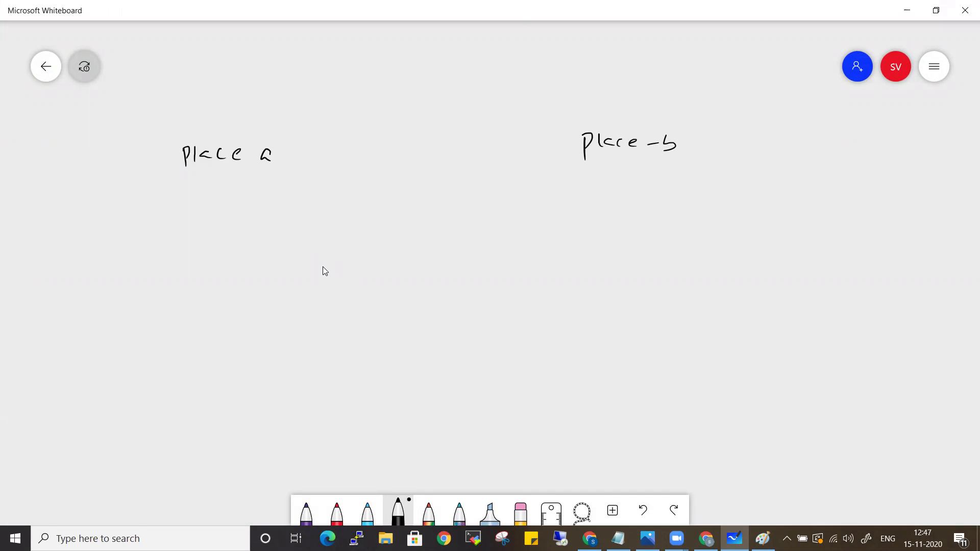
Draw two arrows leading from "place a" towards "place-b" and label the upper one "destination"
drag(264, 182, 507, 224)
mouse_move(306, 179)
mouse_down()
mouse_move(318, 110)
mouse_move(438, 107)
mouse_up()
drag(429, 96, 435, 107)
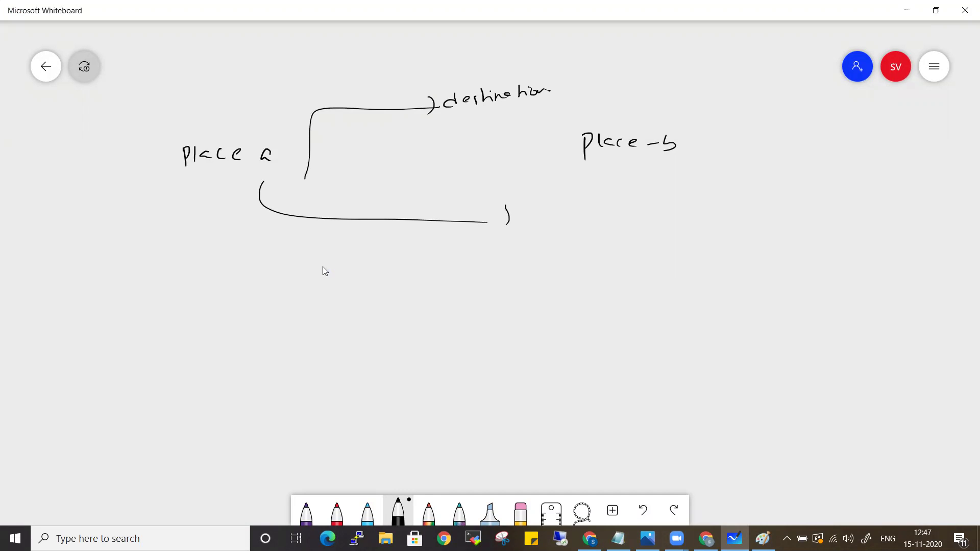
Switch back to the AWS console and compare the main route table's local route with the training-vpc range in the Paint diagram
key(alt+Tab)
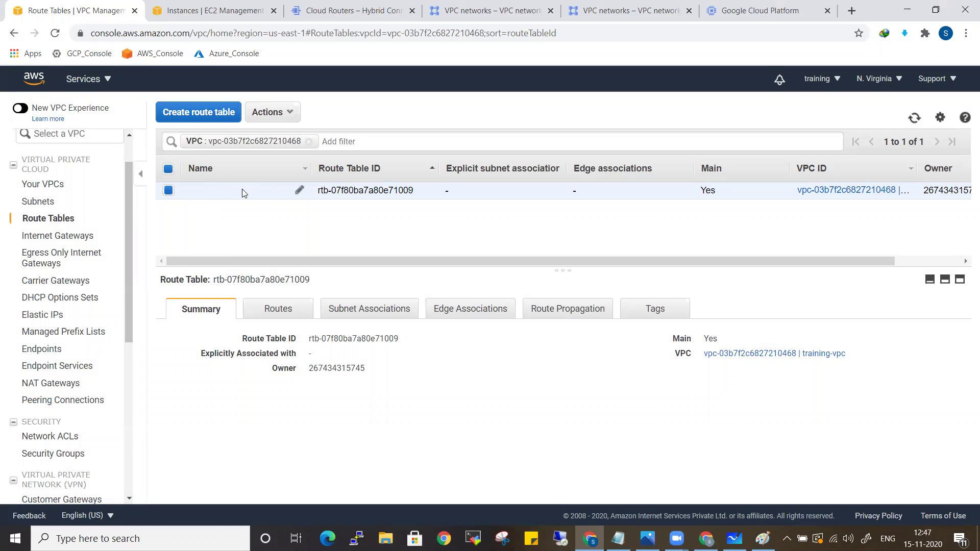
click(292, 314)
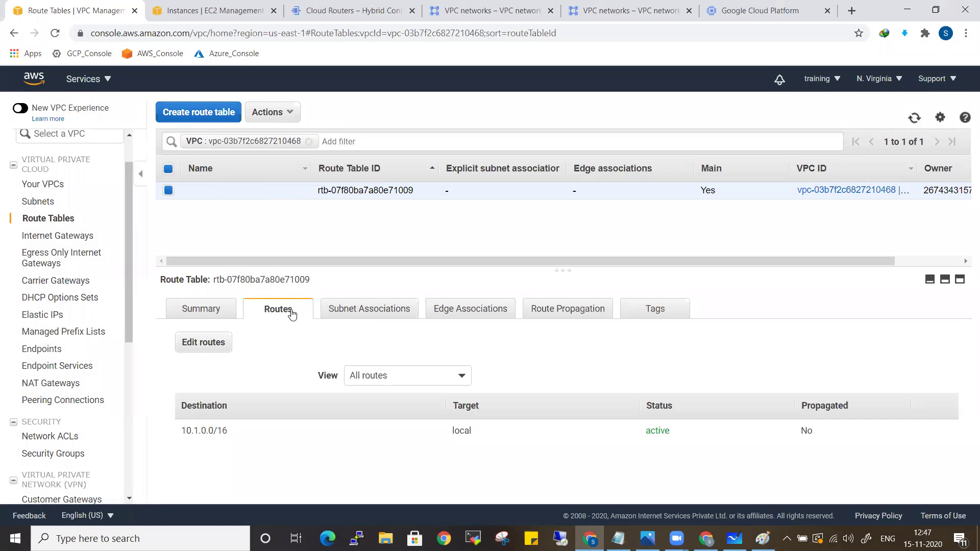
mouse_move(183, 405)
mouse_down()
mouse_move(222, 406)
mouse_move(186, 431)
mouse_move(241, 433)
mouse_up()
key(alt+Tab)
key(alt+Tab)
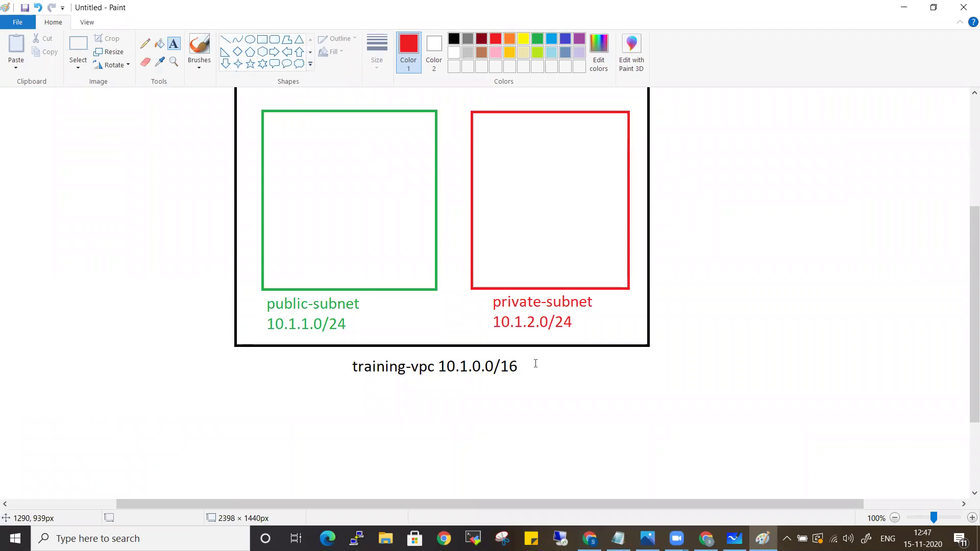
key(alt+Tab)
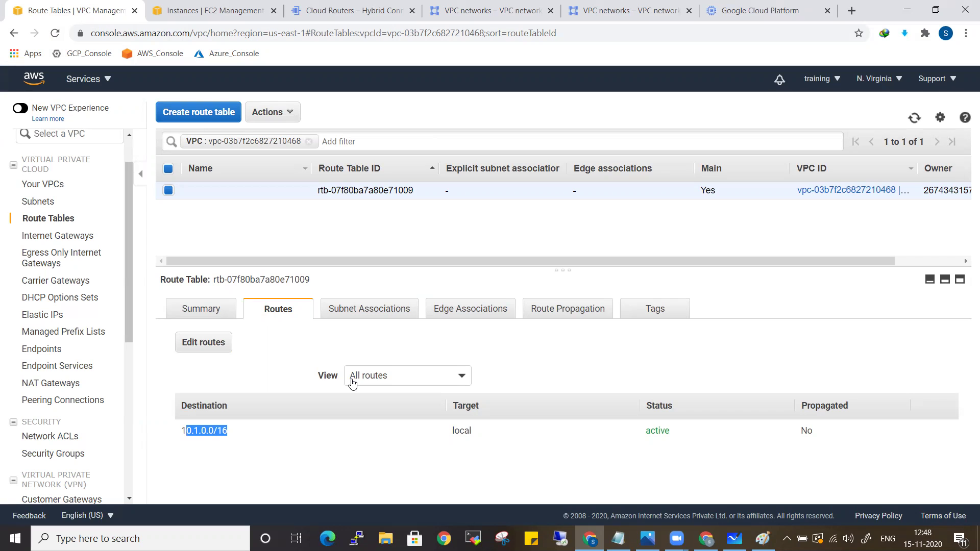
key(alt+Tab)
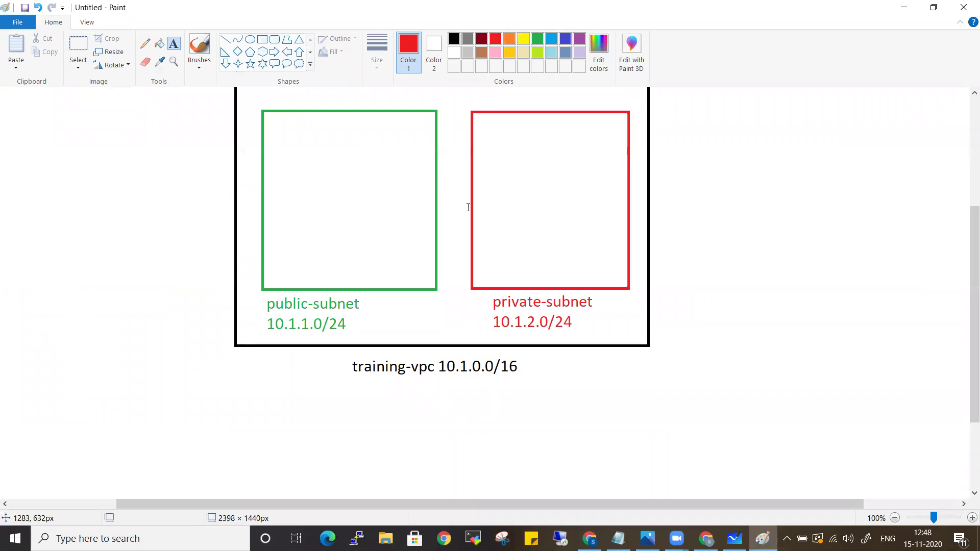
key(alt+Tab)
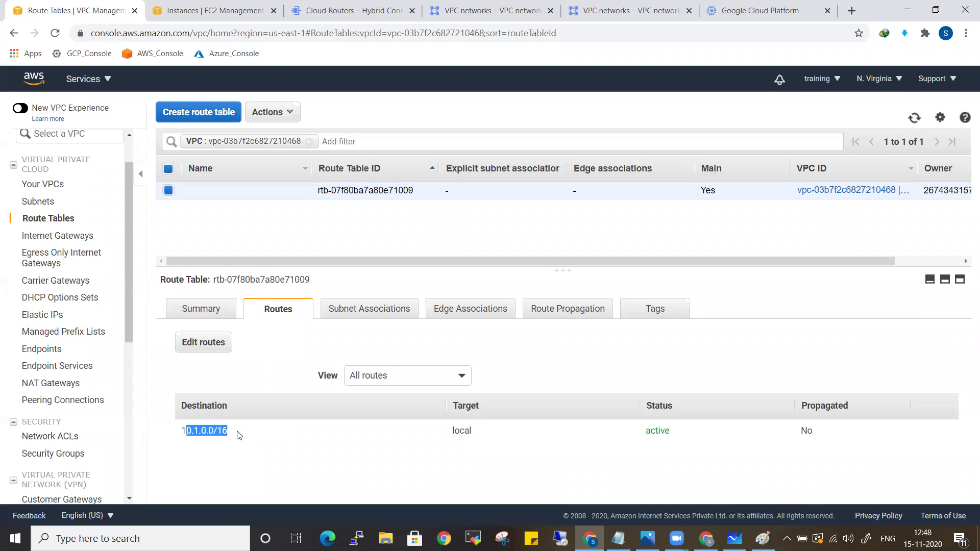
Name the main route table of training-vpc default-private-route
click(299, 191)
text(default)
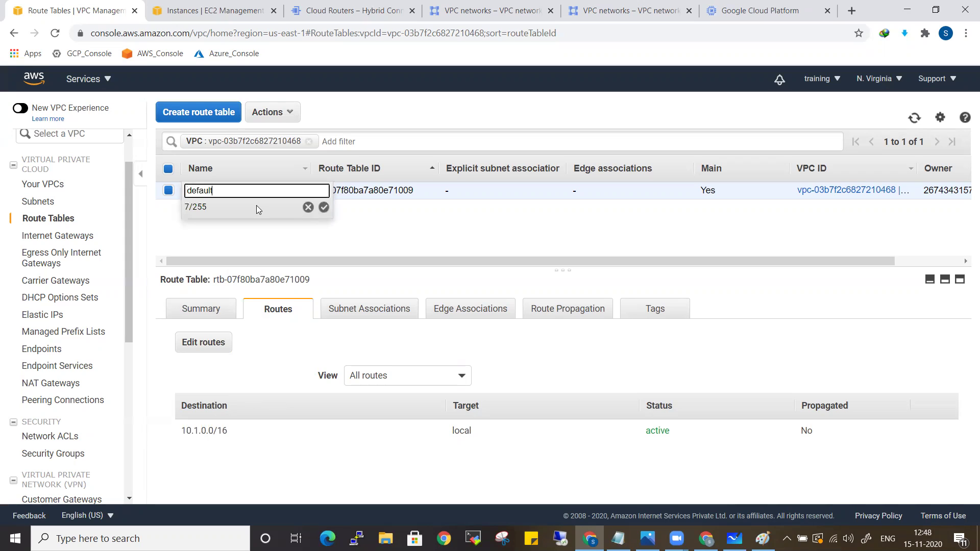
text(-private-route)
click(324, 207)
Switch to Paint and draw a red rounded rectangle about 241 × 105 px above the private subnet box
key(alt+Tab)
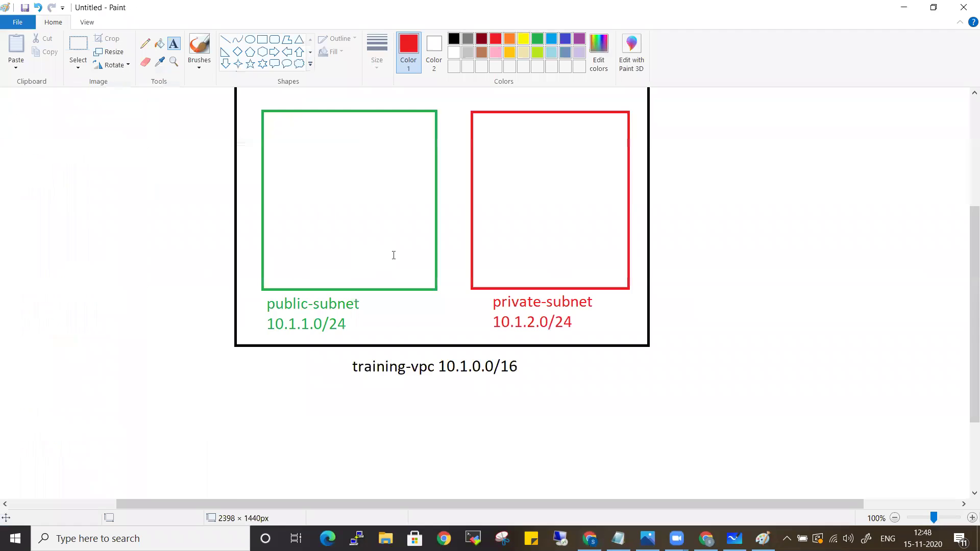
scroll(367, 236, up, 4)
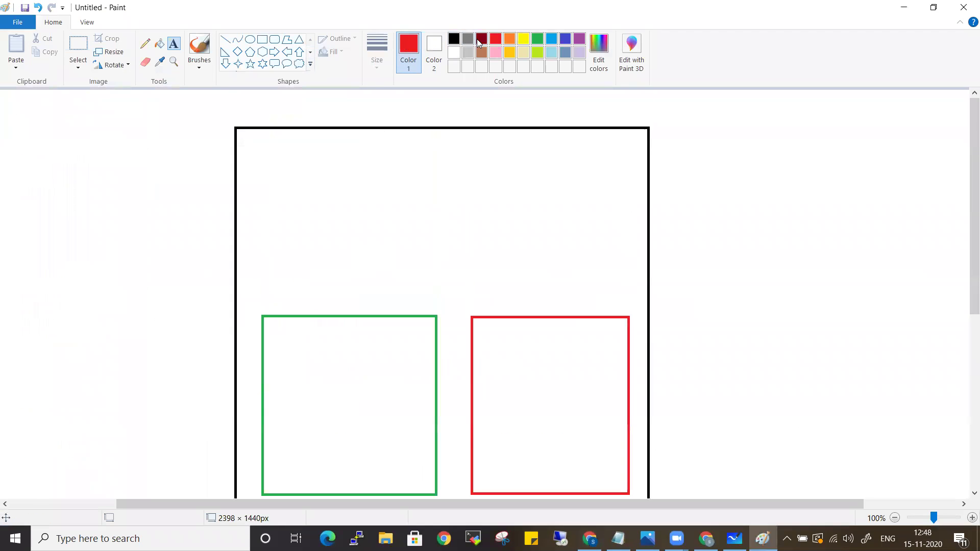
click(274, 40)
drag(488, 214, 611, 267)
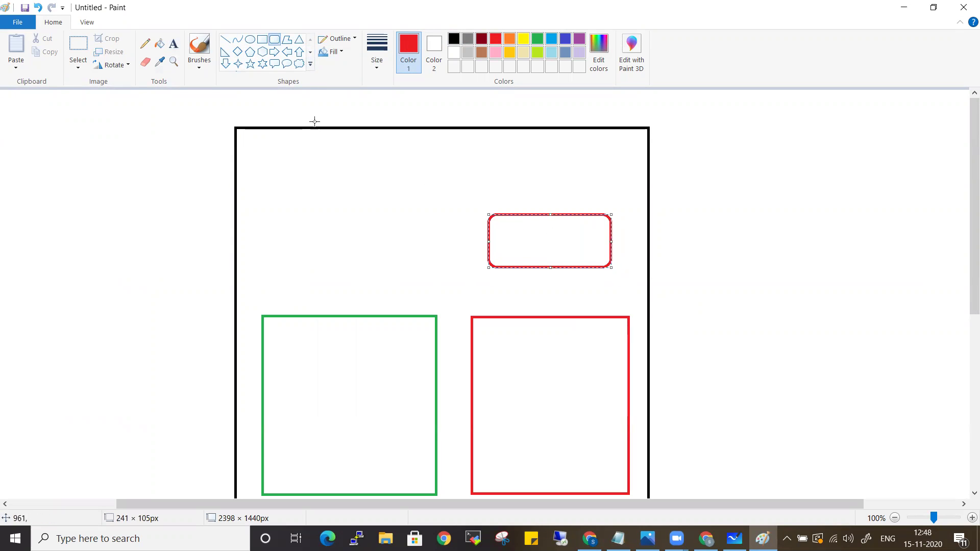
Label the red rounded rectangle "default-private-route" in red text, split over two lines before "route"
click(174, 43)
click(497, 227)
text(de)
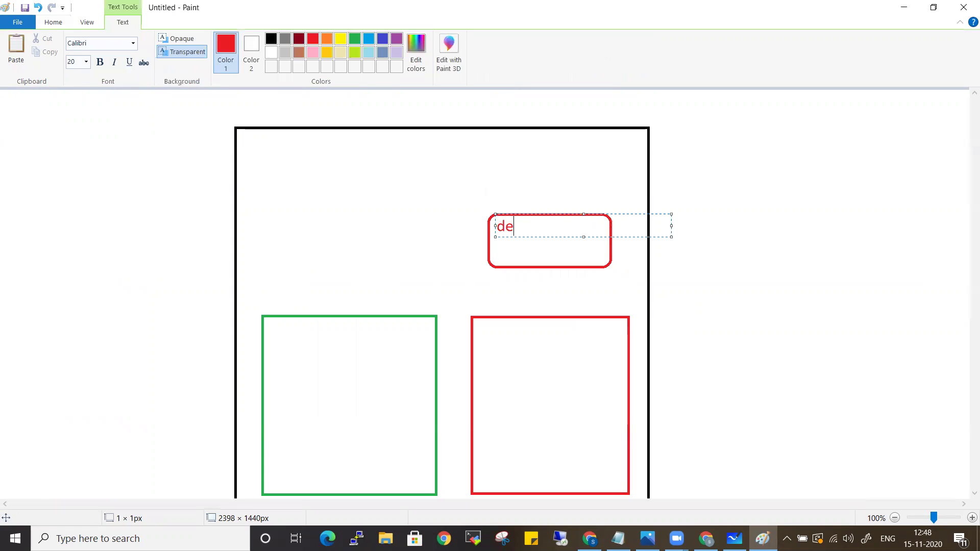
text(fault-private-route)
key(BackSpace)
key(BackSpace)
key(BackSpace)
key(BackSpace)
key(BackSpace)
key(Return)
text(route)
click(719, 213)
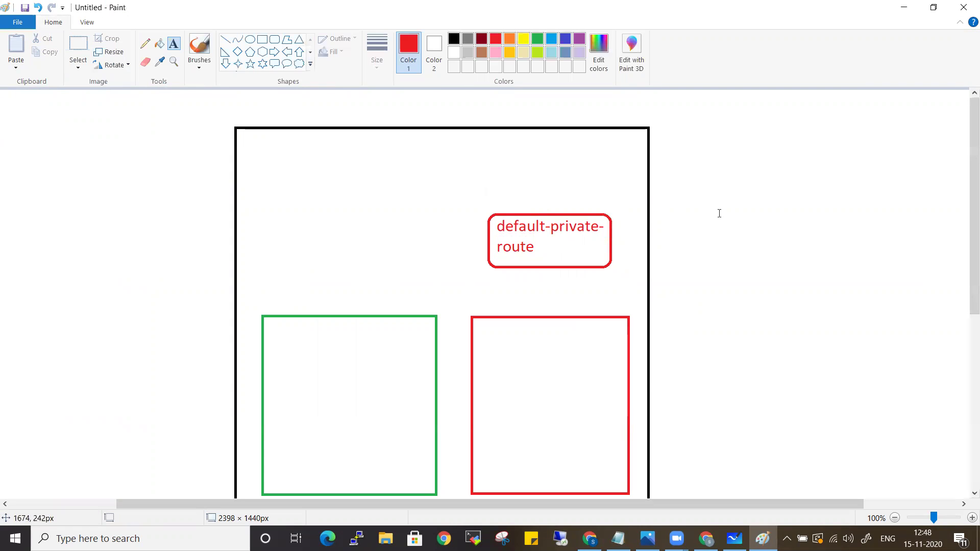
Switch to the AWS console and create a route table named public-route in training-vpc
key(alt+Tab)
click(204, 113)
click(245, 187)
text(public-route)
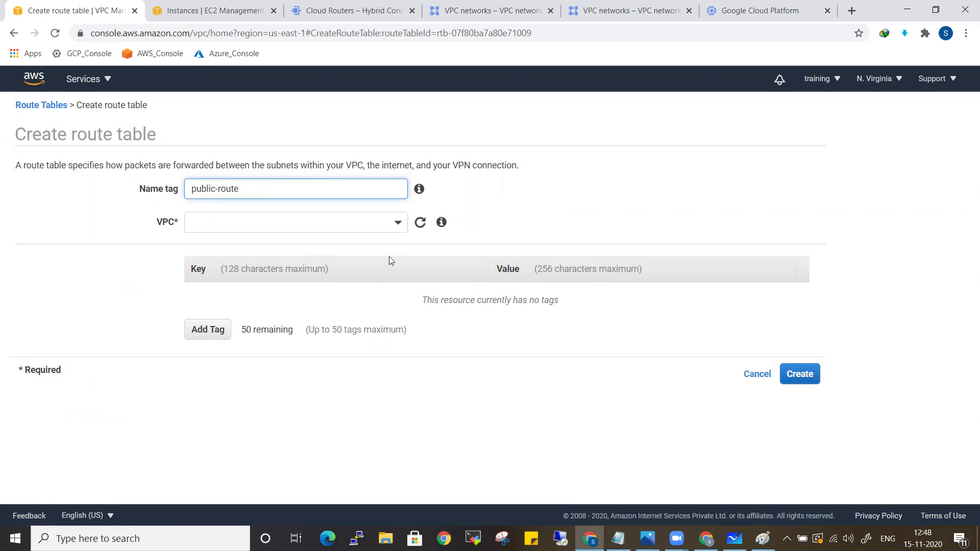
click(398, 222)
click(332, 293)
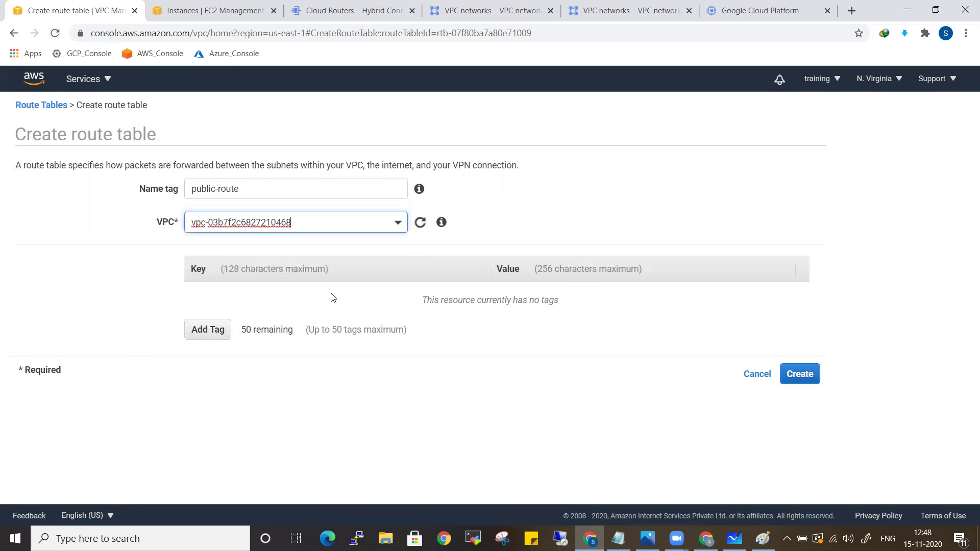
click(800, 374)
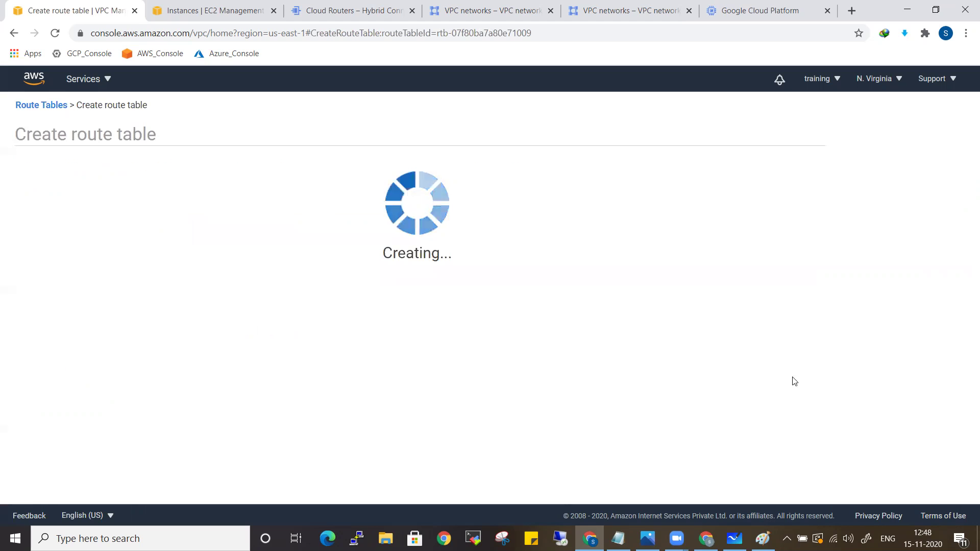
click(596, 248)
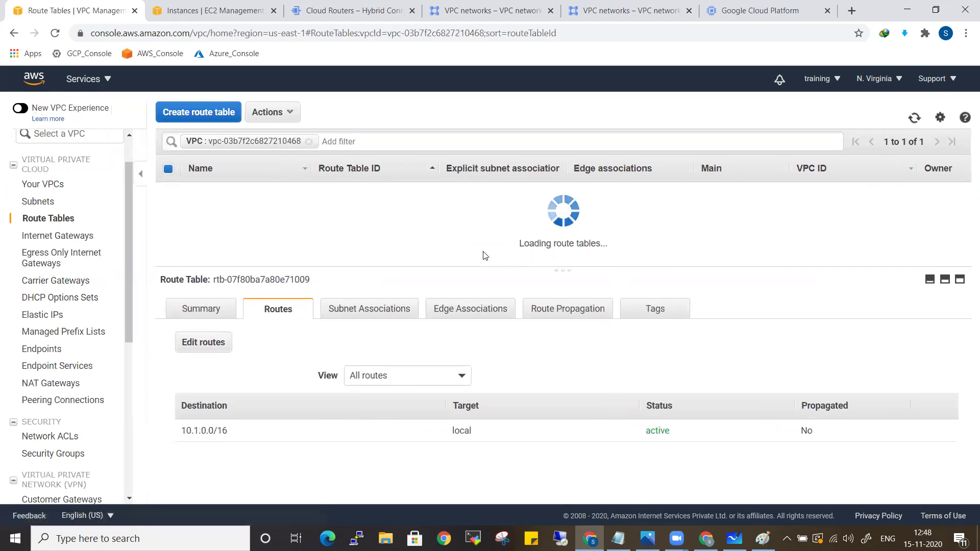
Switch to Paint and draw a green rounded rectangle about 222 × 109 px above the public subnet box
key(alt+Tab)
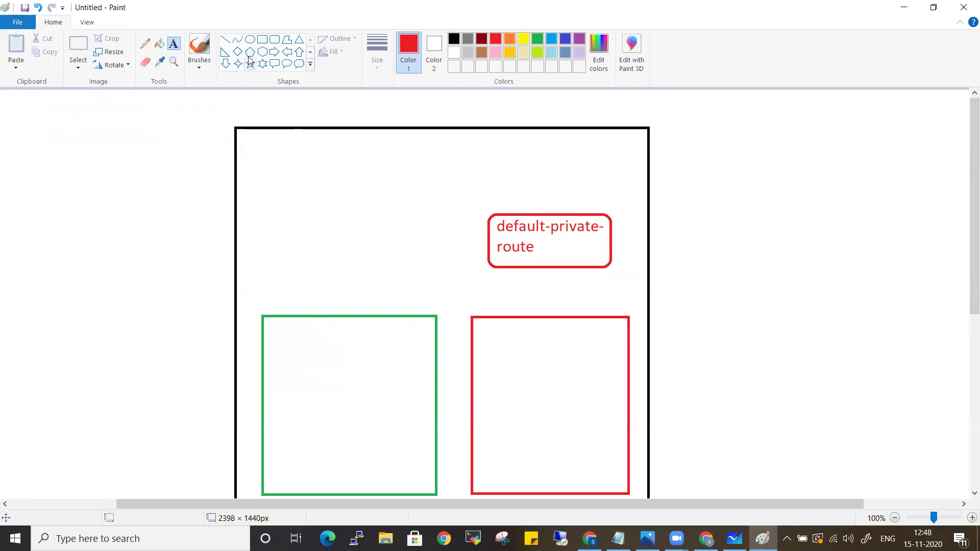
click(537, 38)
click(275, 39)
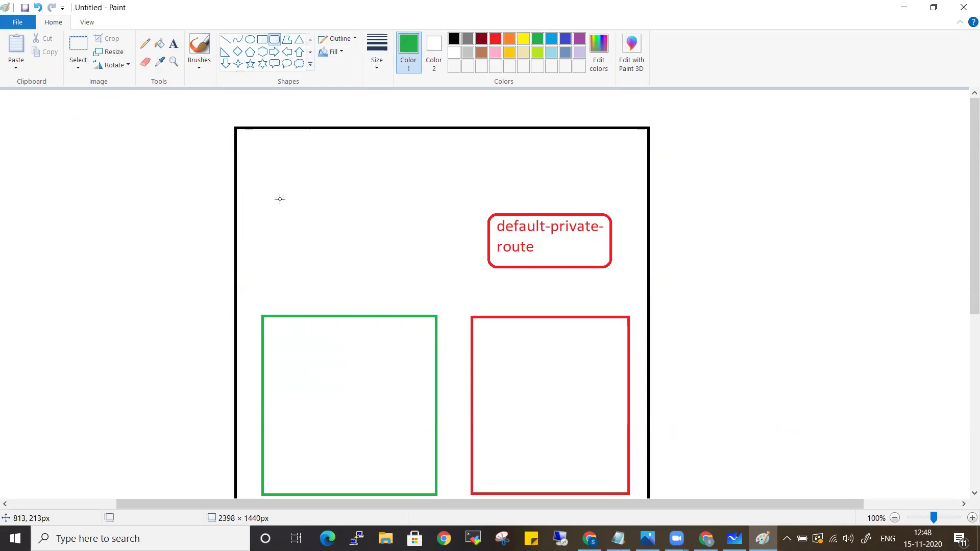
drag(287, 212, 401, 268)
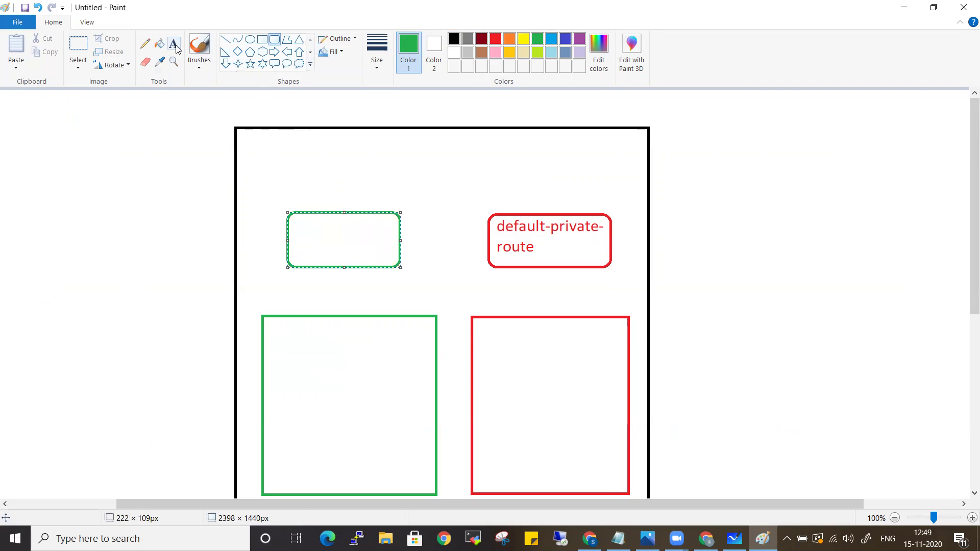
Label the green rounded rectangle "public-route" in green text
click(173, 43)
click(304, 220)
text(p)
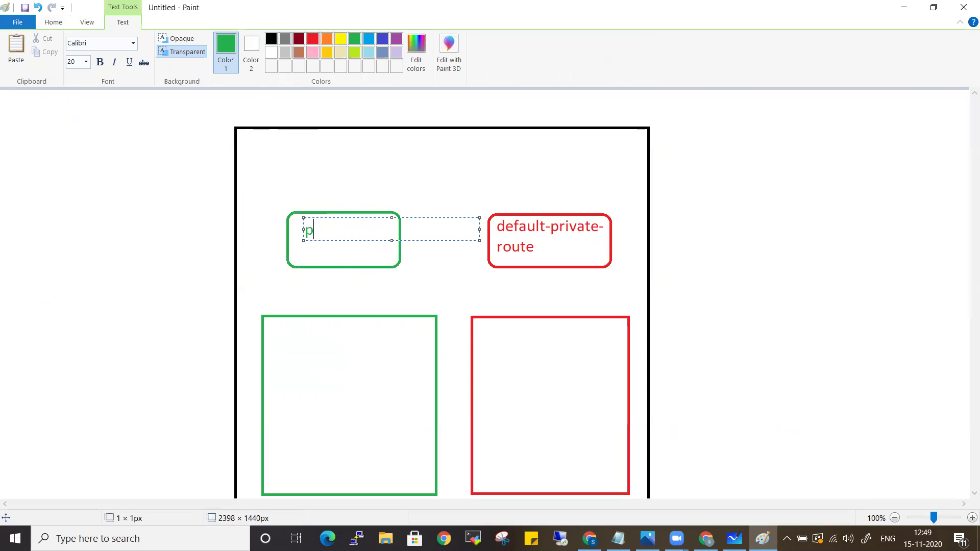
text(ublic-route)
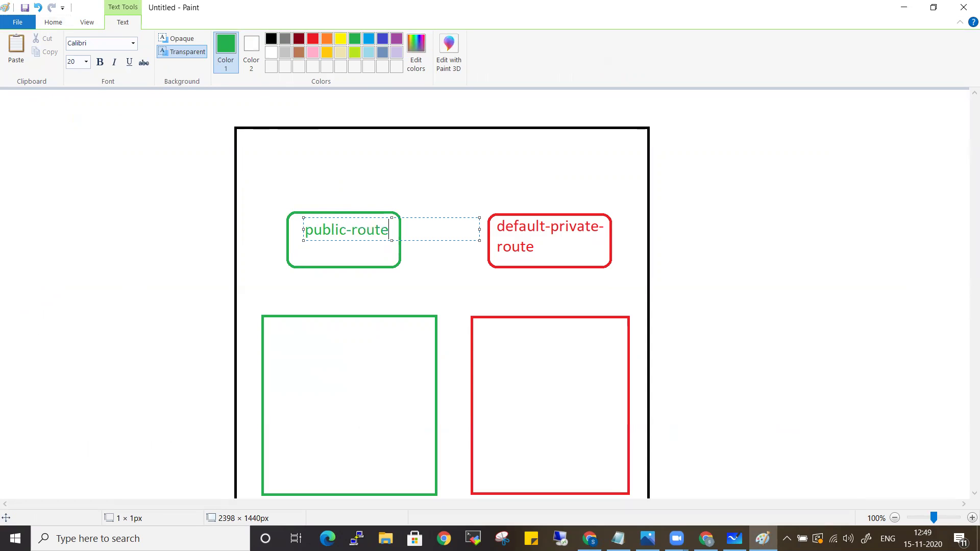
click(851, 225)
Switch to the AWS console and associate the private subnet (10.1.2.0/24) with the default-private-route table
key(alt+Tab)
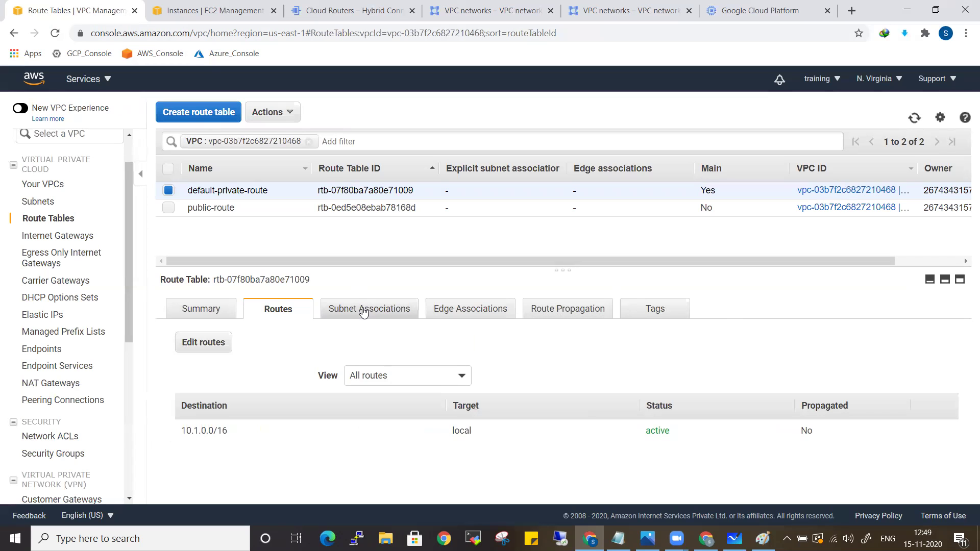
key(alt+Tab)
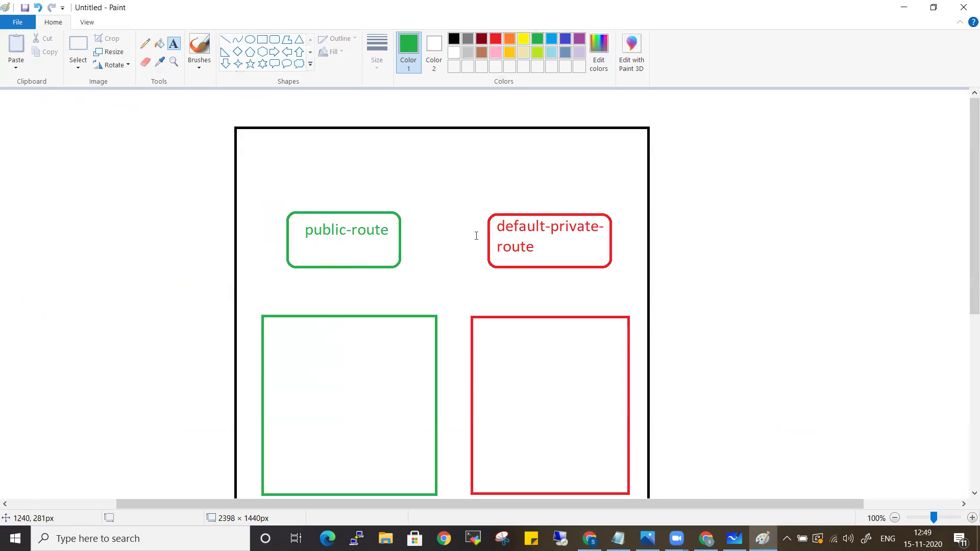
scroll(372, 258, down, 2)
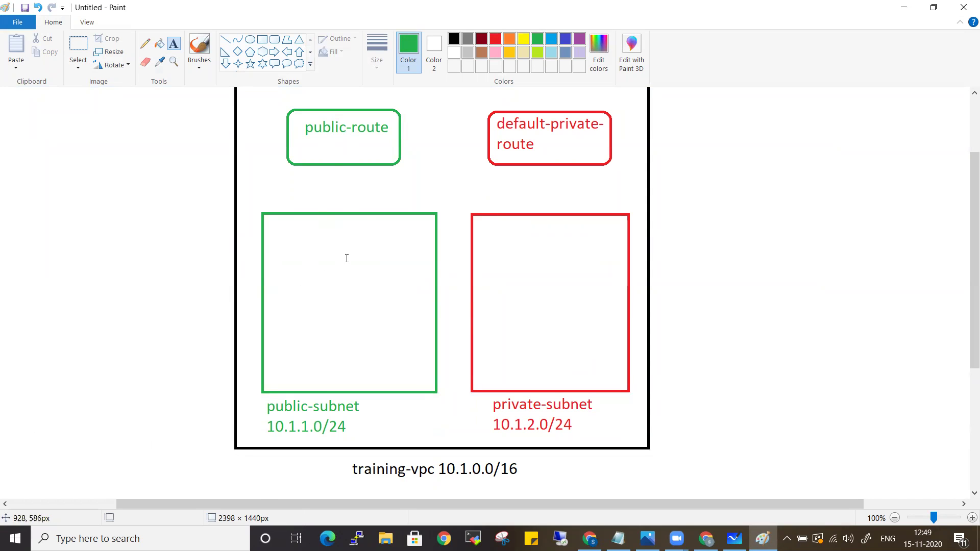
key(alt+Tab)
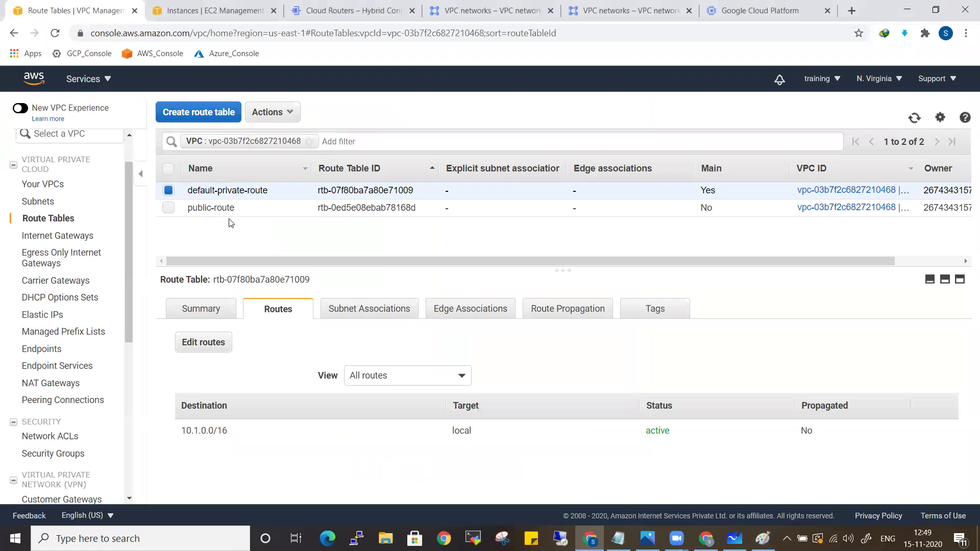
click(346, 308)
scroll(253, 352, down, 3)
scroll(260, 384, up, 3)
click(250, 326)
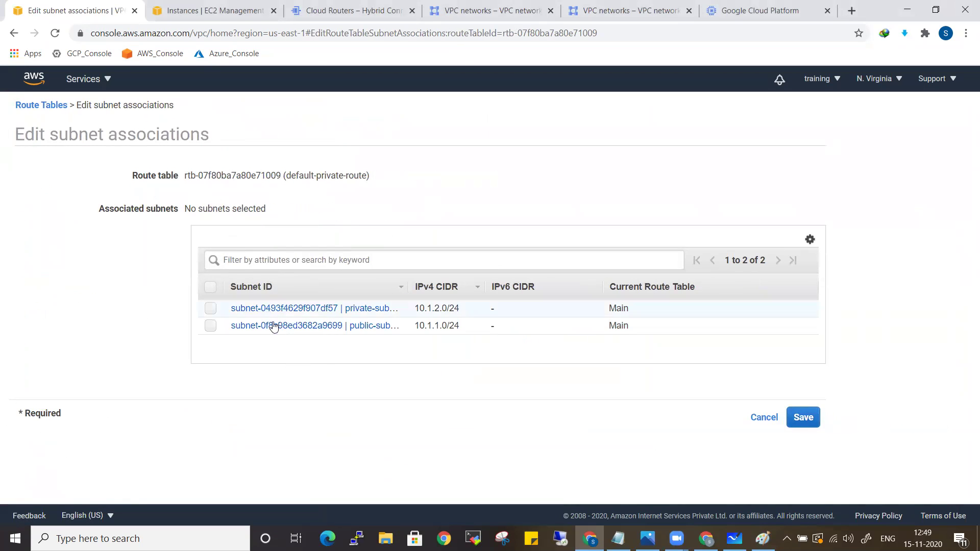
click(211, 308)
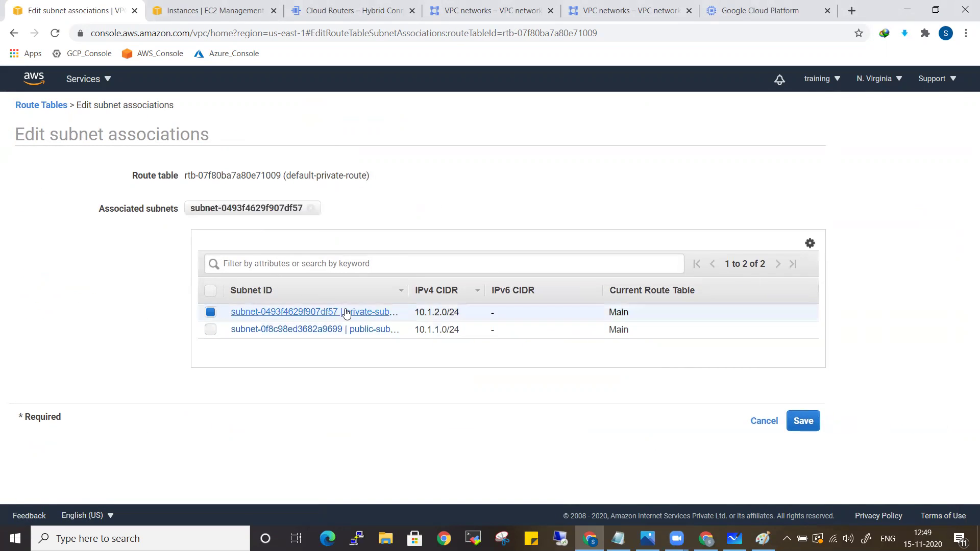
click(802, 421)
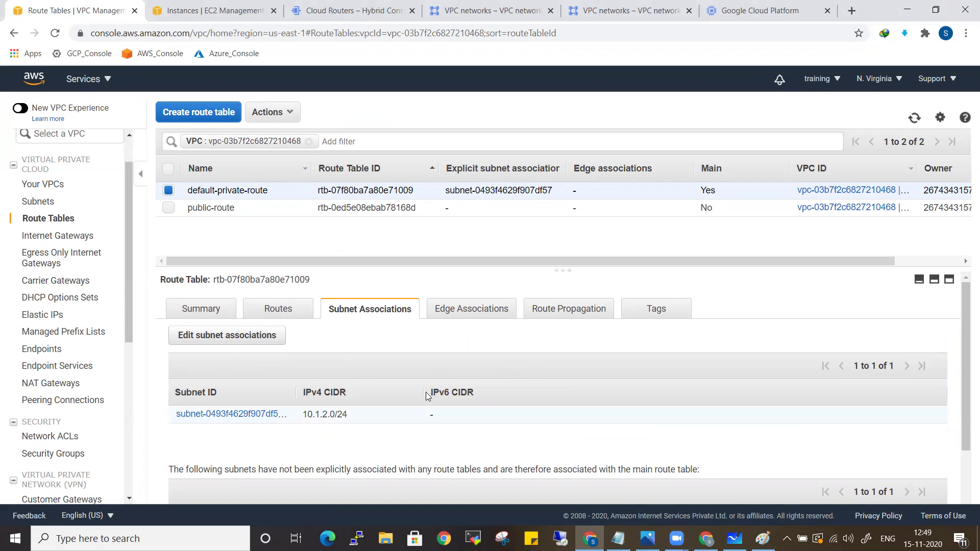
Associate the public subnet (10.1.1.0/24) with the public-route table
click(168, 208)
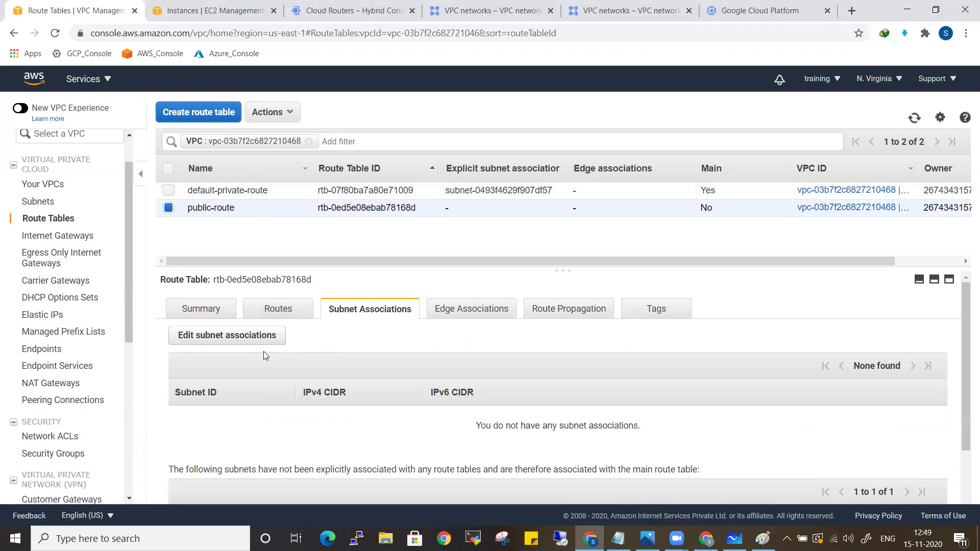
click(264, 335)
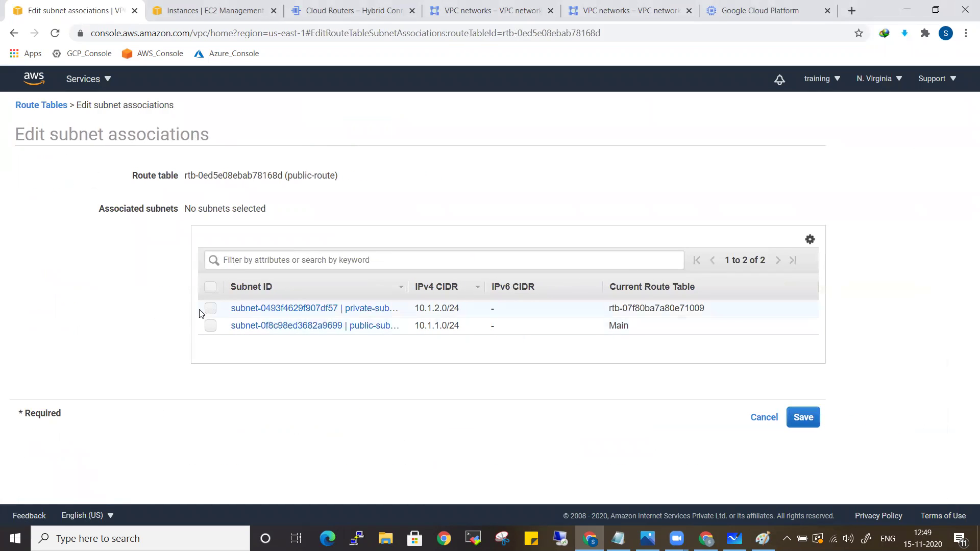
click(211, 326)
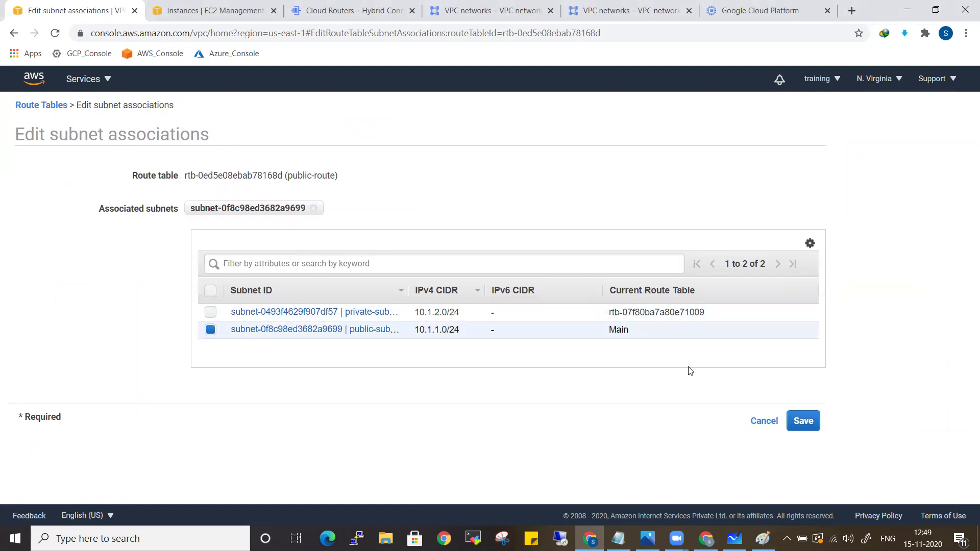
click(804, 418)
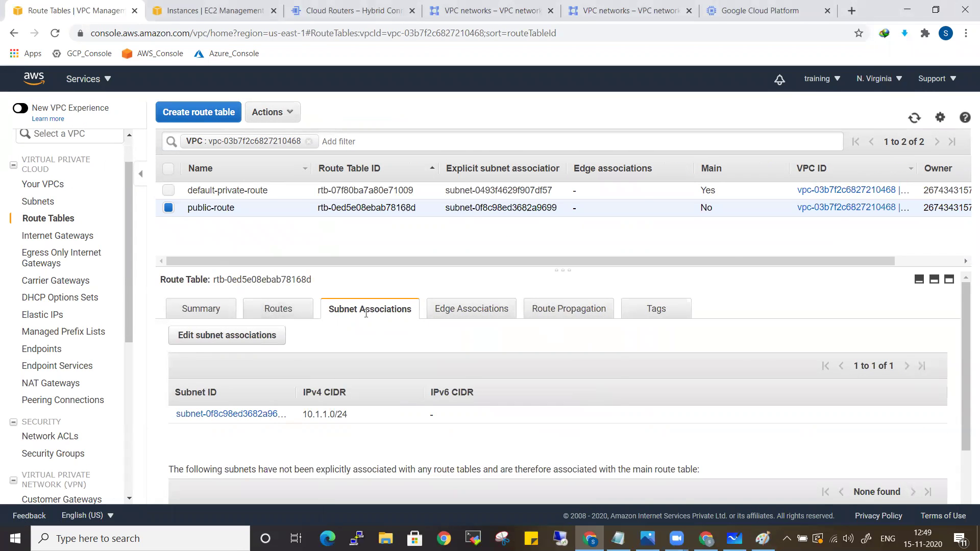
Switch to Paint and draw a green vertical line connecting the public subnet box to the public-route box
key(alt+Tab)
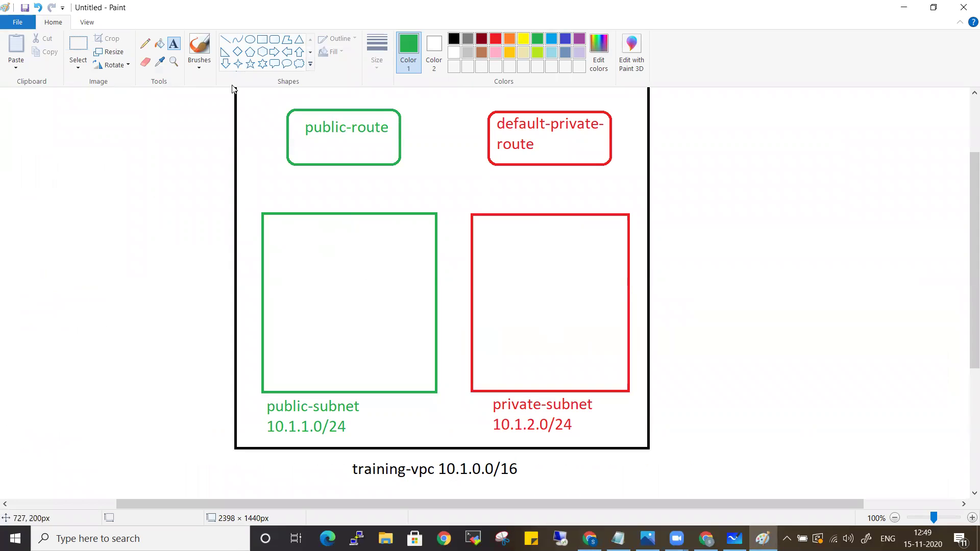
click(226, 40)
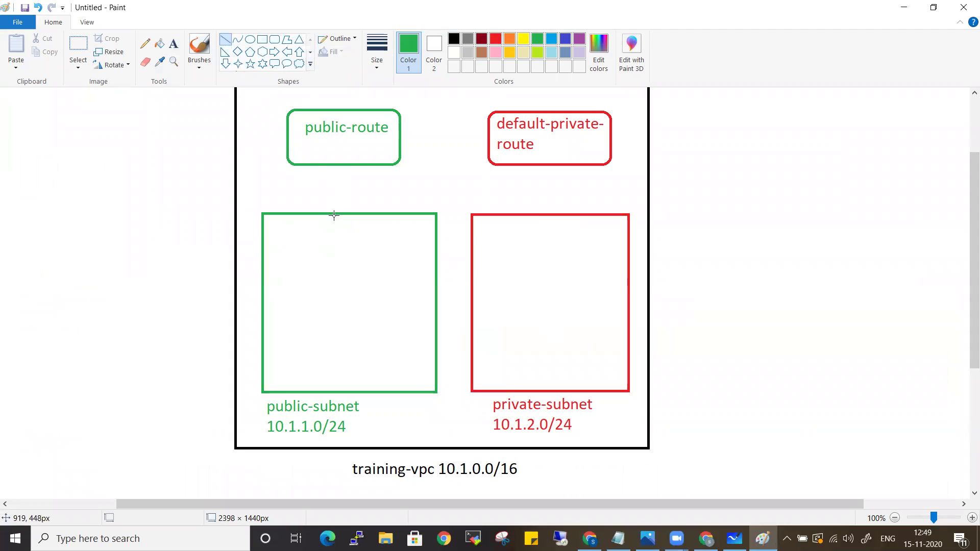
drag(336, 214, 337, 161)
click(801, 125)
Draw a red vertical line about 95 px long connecting the private subnet box to the default-private-route box
click(493, 41)
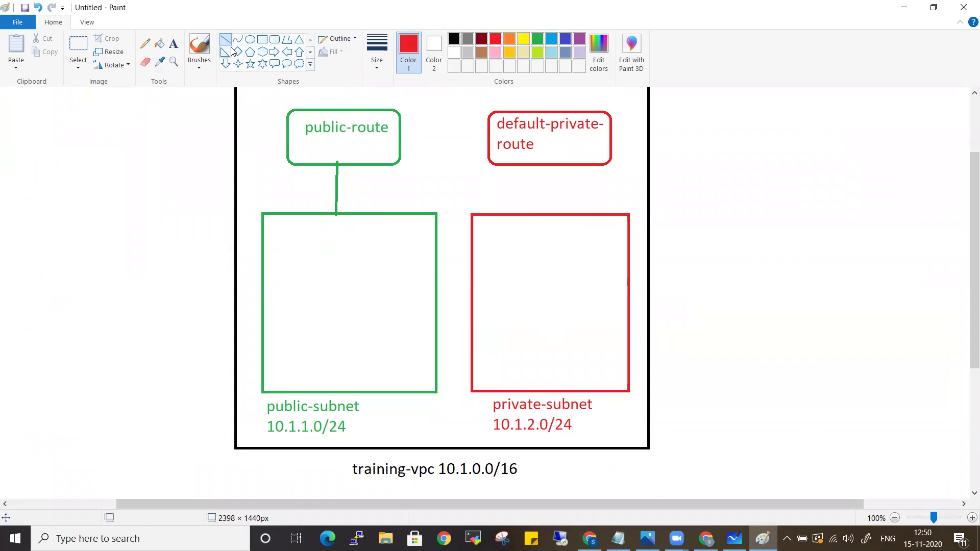
drag(557, 213, 556, 166)
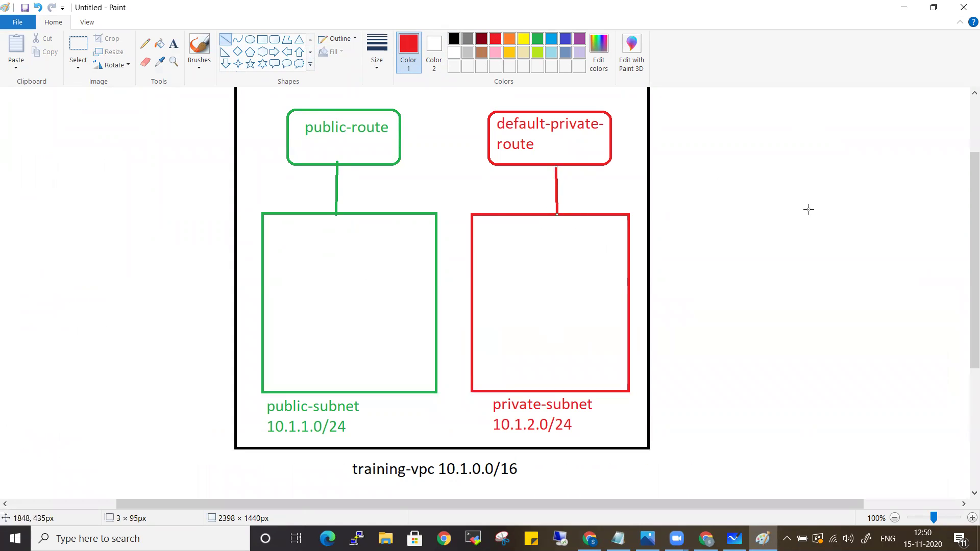
scroll(807, 209, up, 3)
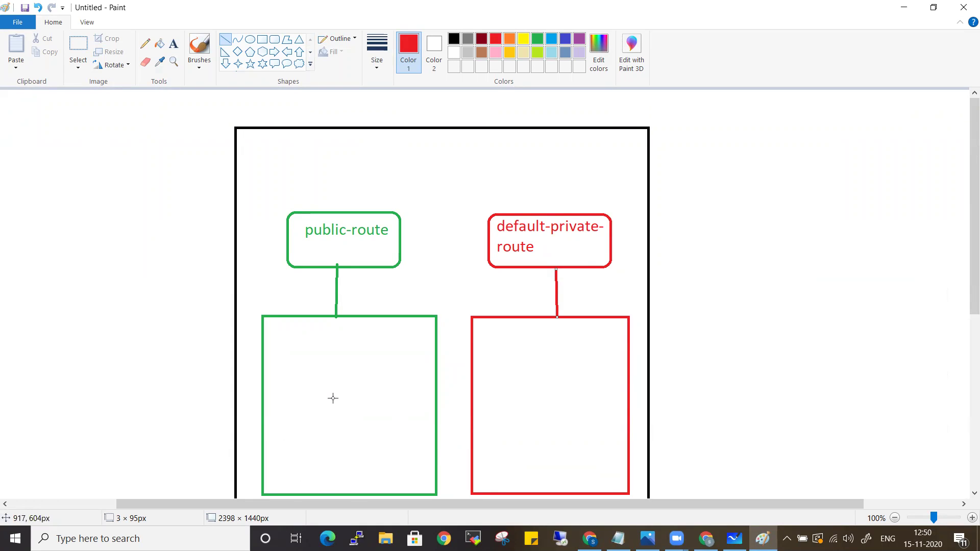
key(alt+Tab)
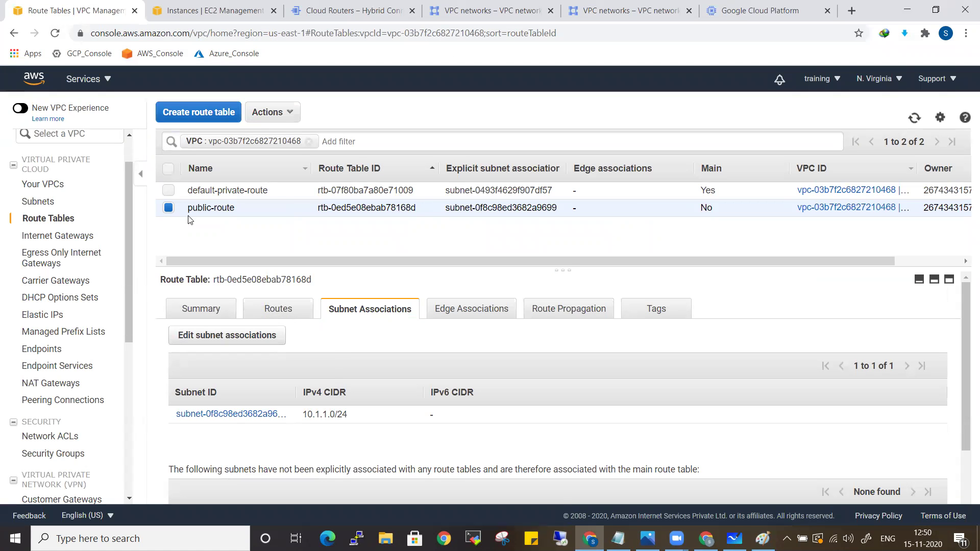
click(280, 312)
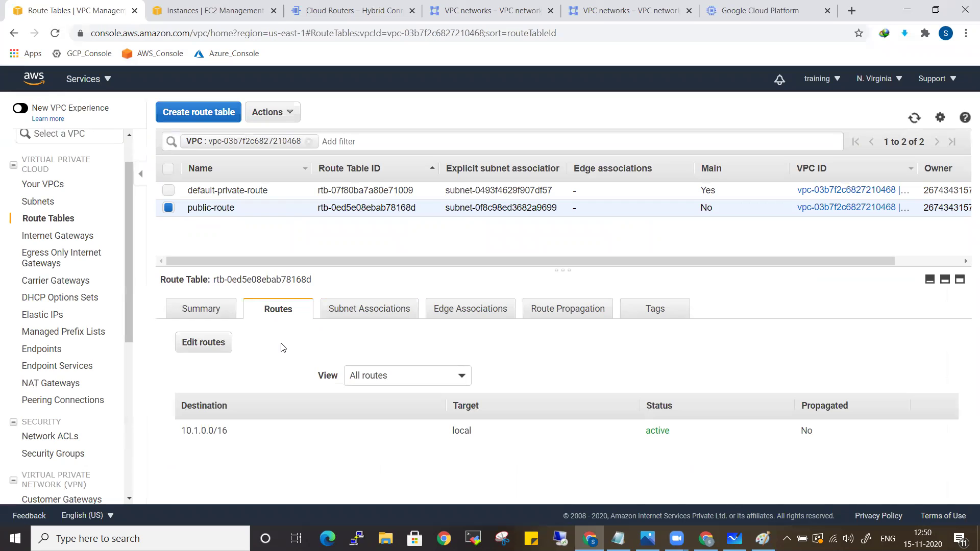
click(196, 345)
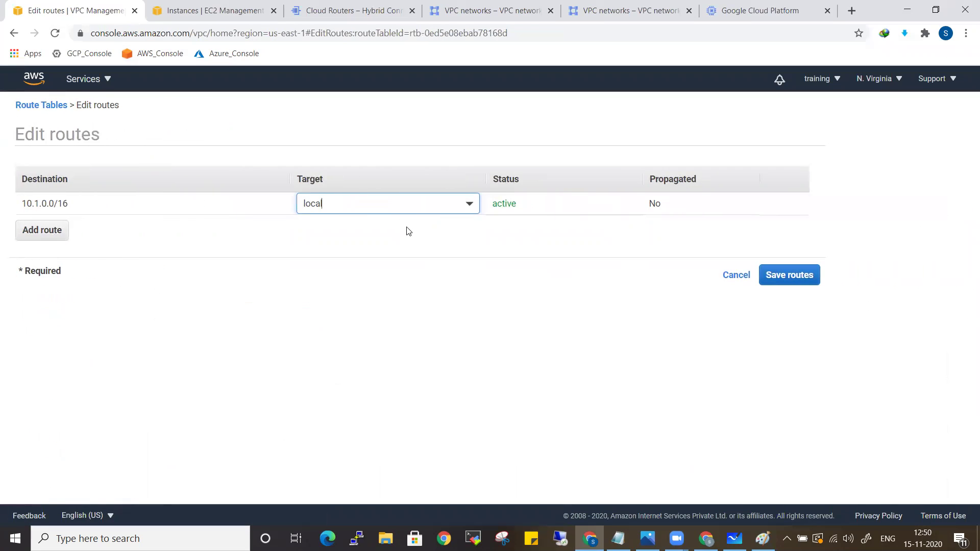
click(49, 234)
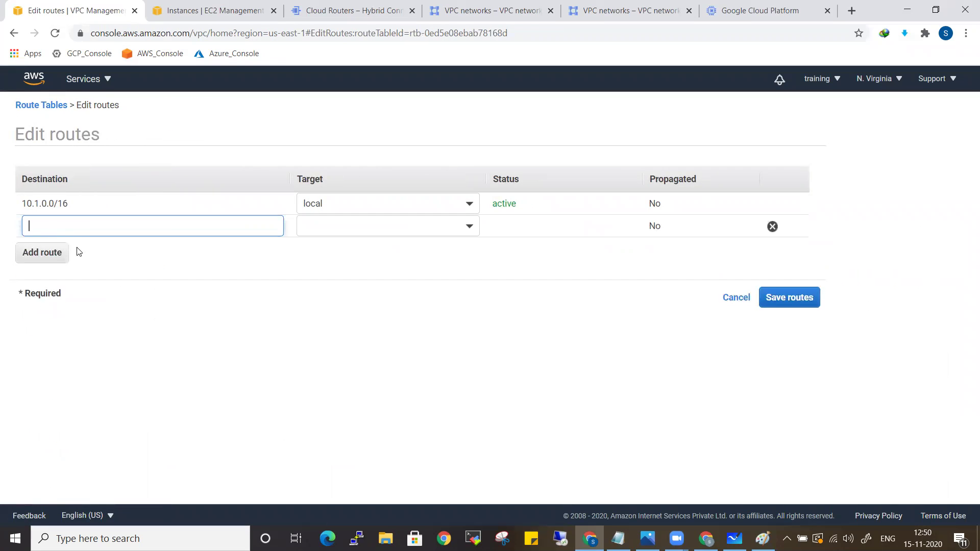
click(376, 235)
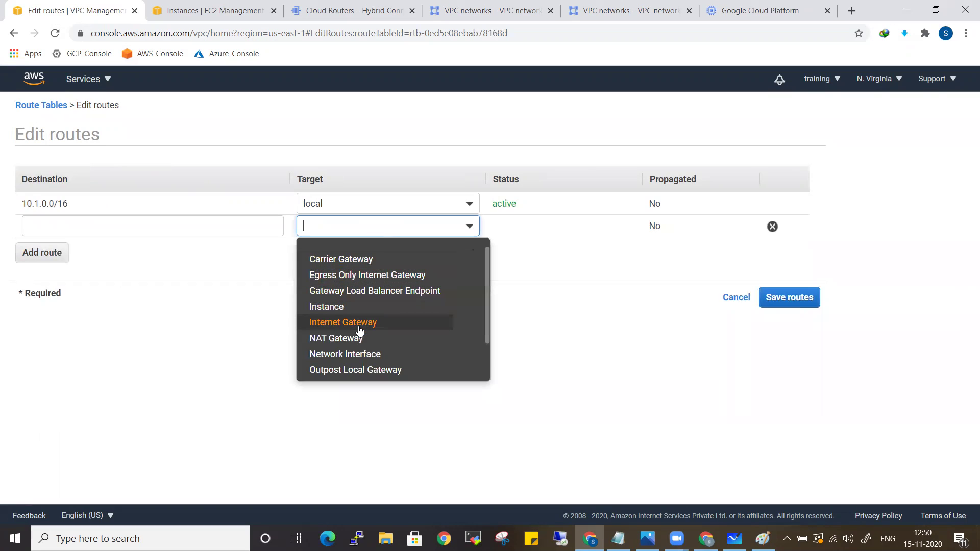
text(igw-)
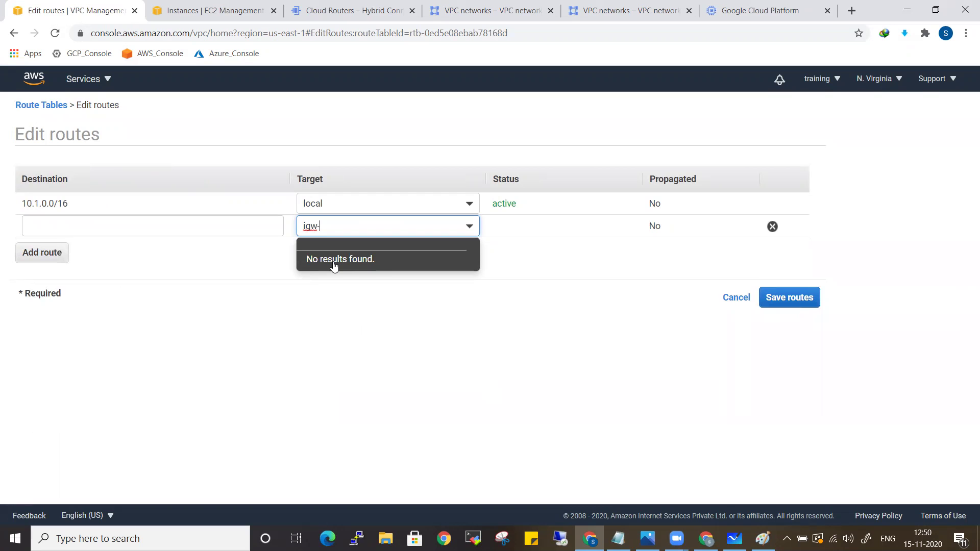
click(736, 297)
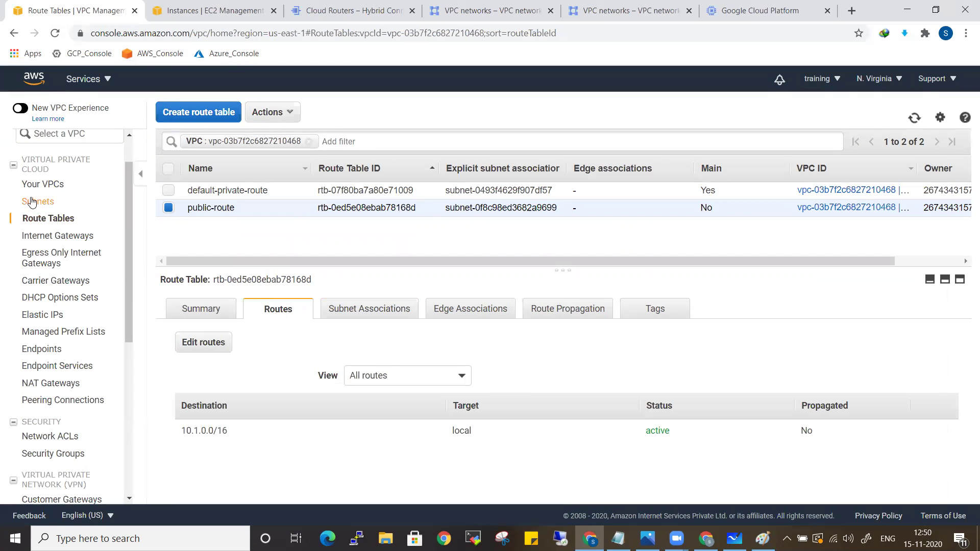
Create an internet gateway named training-igw in the AWS console
click(50, 242)
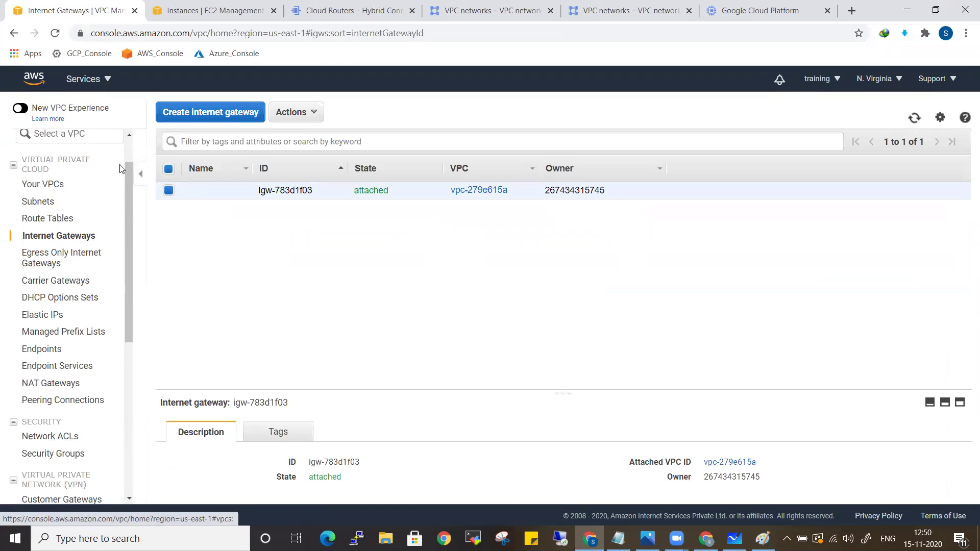
click(214, 112)
click(231, 190)
text(training-igw)
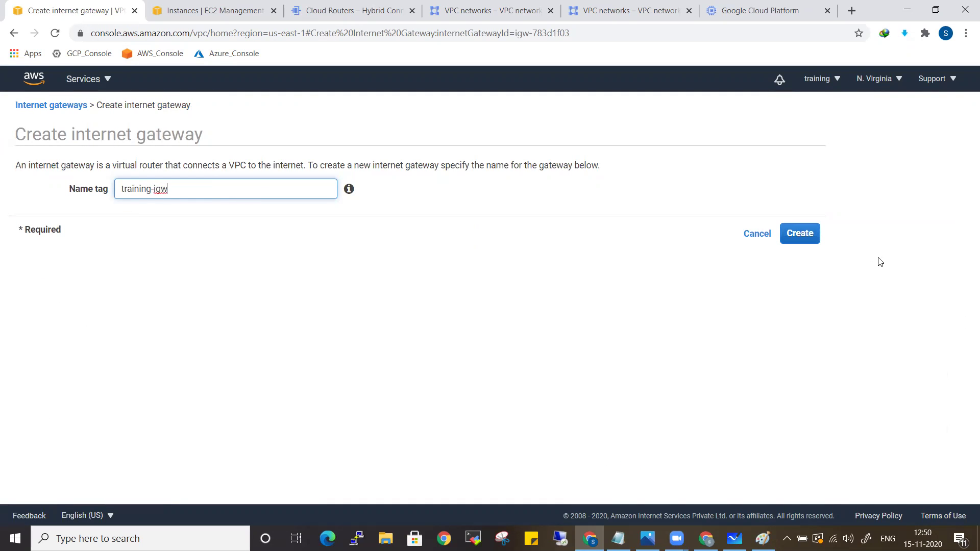
click(815, 234)
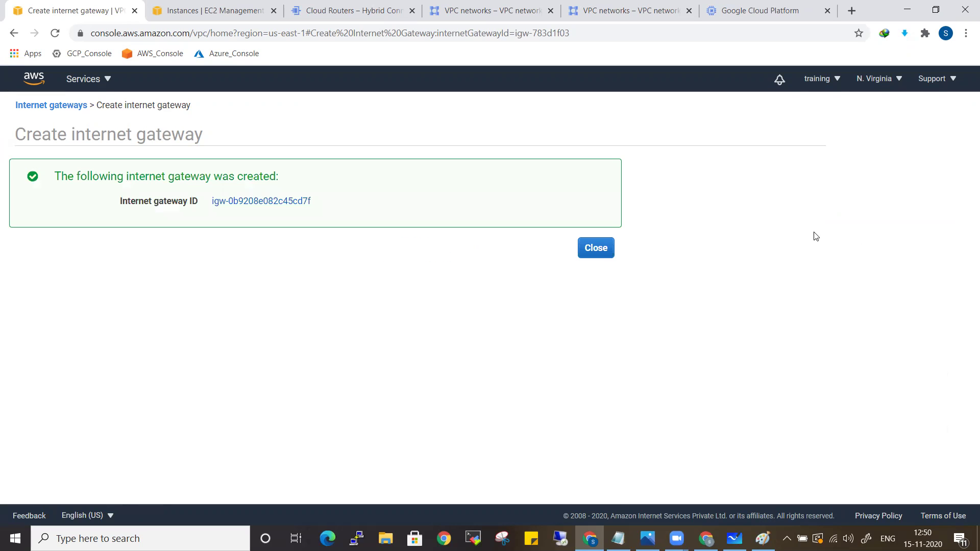
click(602, 249)
Switch to Paint and draw an orange ellipse about 119 × 99 px just inside the VPC box's upper edge
key(alt+Tab)
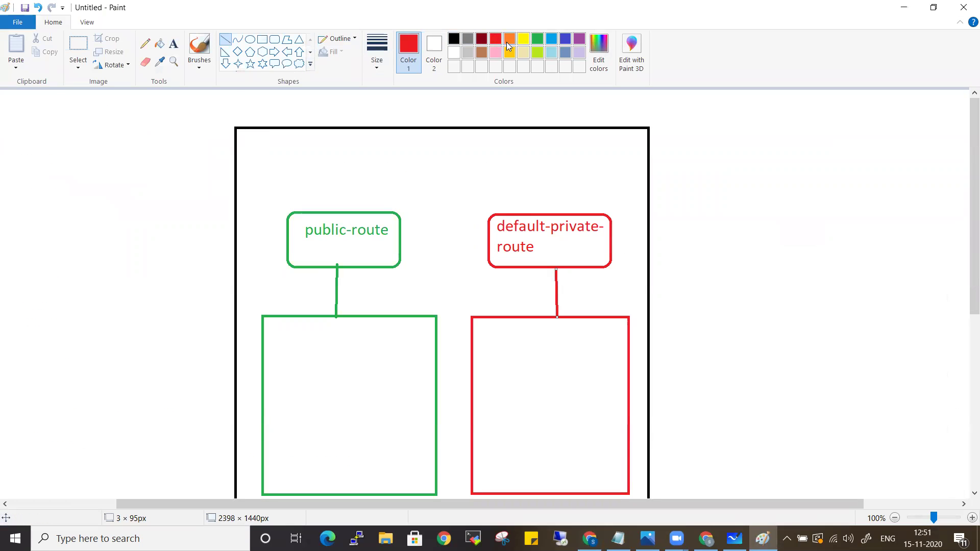
click(510, 40)
click(251, 39)
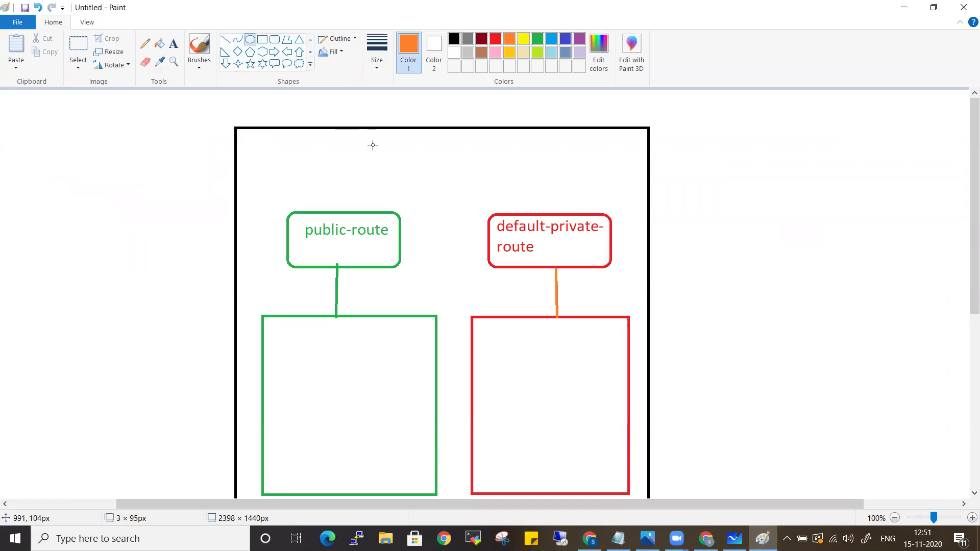
drag(410, 128, 470, 178)
Label the orange ellipse "IGW" in orange text
click(173, 44)
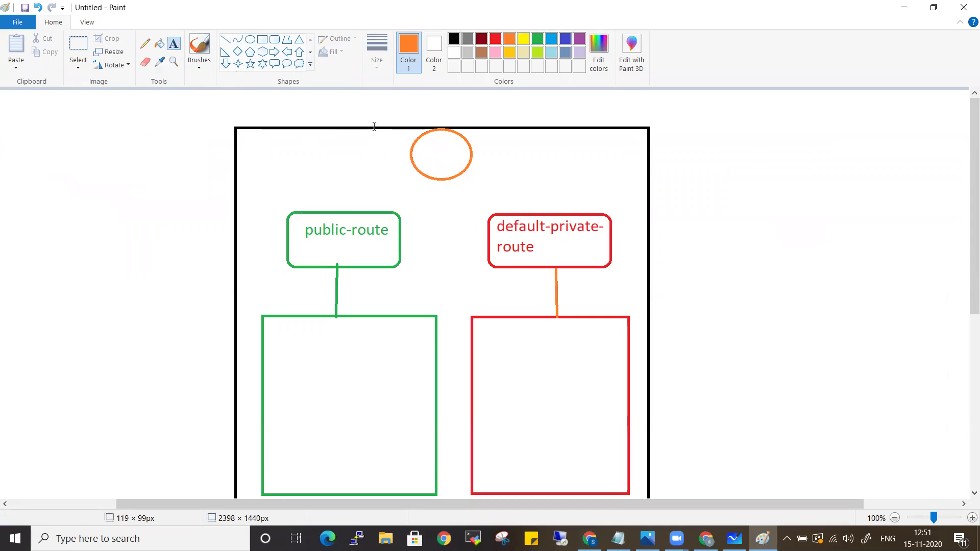
click(419, 150)
text(IGW)
click(802, 199)
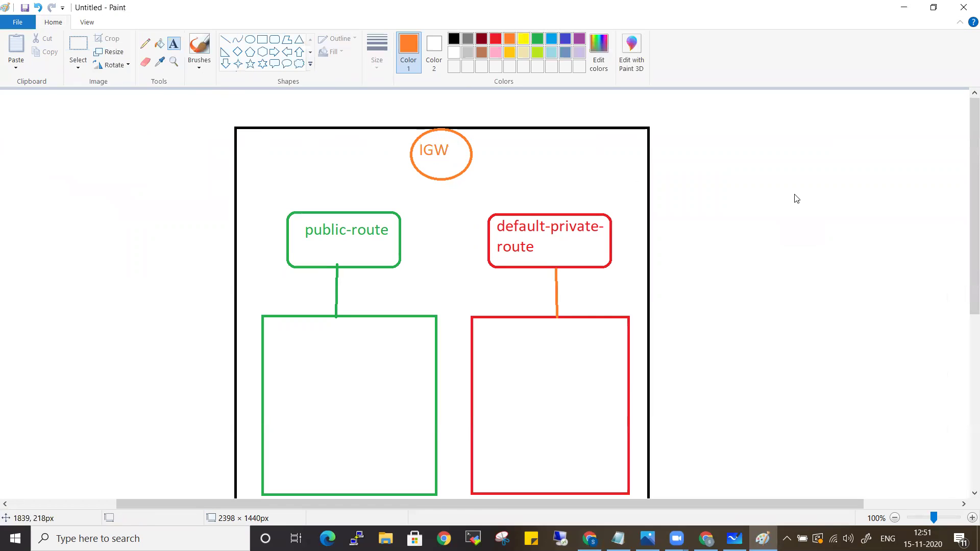
Switch to the AWS console and attach the training-igw internet gateway to training-vpc
key(alt+Tab)
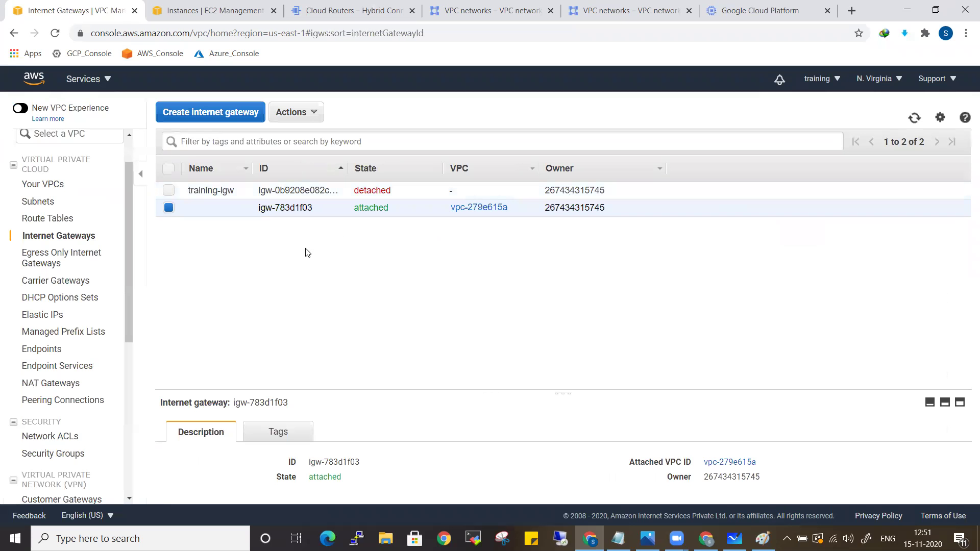
click(296, 113)
click(168, 190)
click(304, 113)
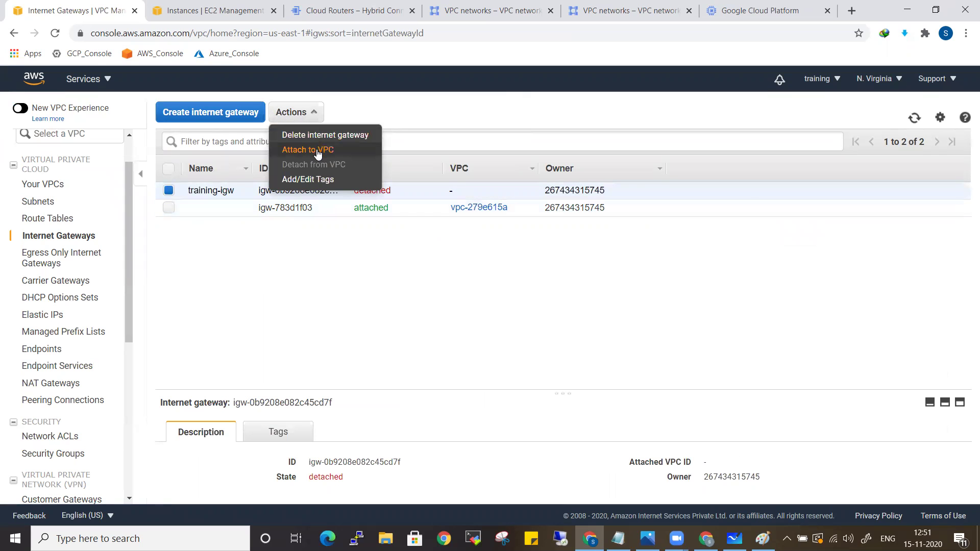
click(318, 153)
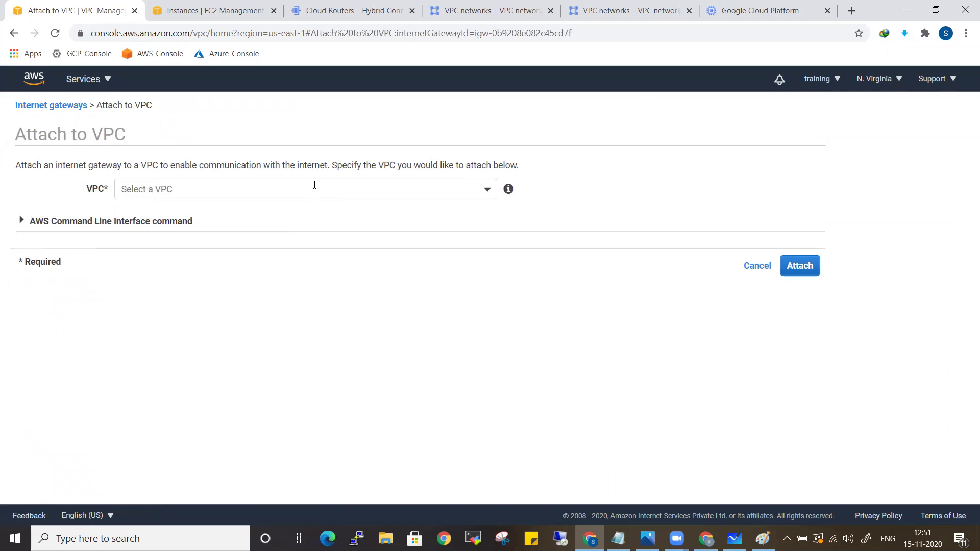
click(315, 184)
click(398, 259)
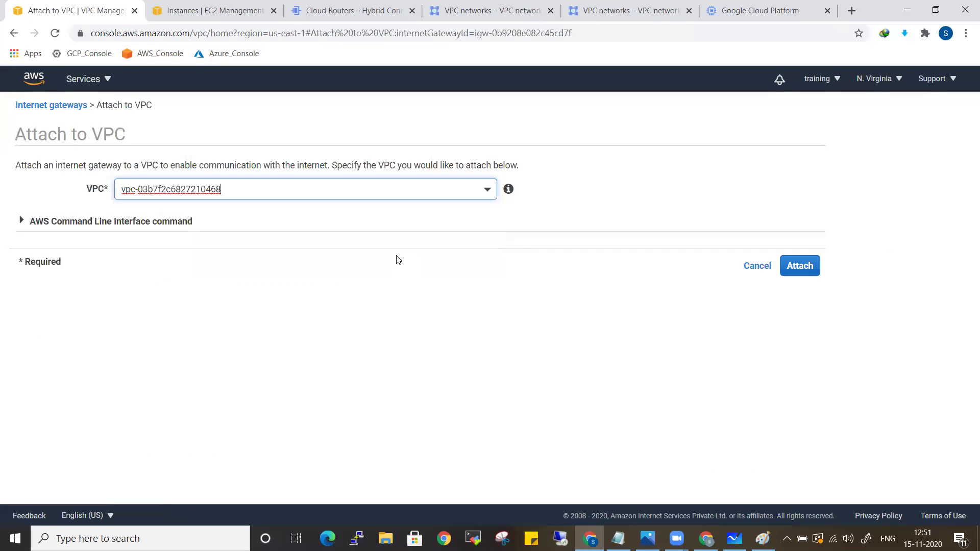
click(800, 265)
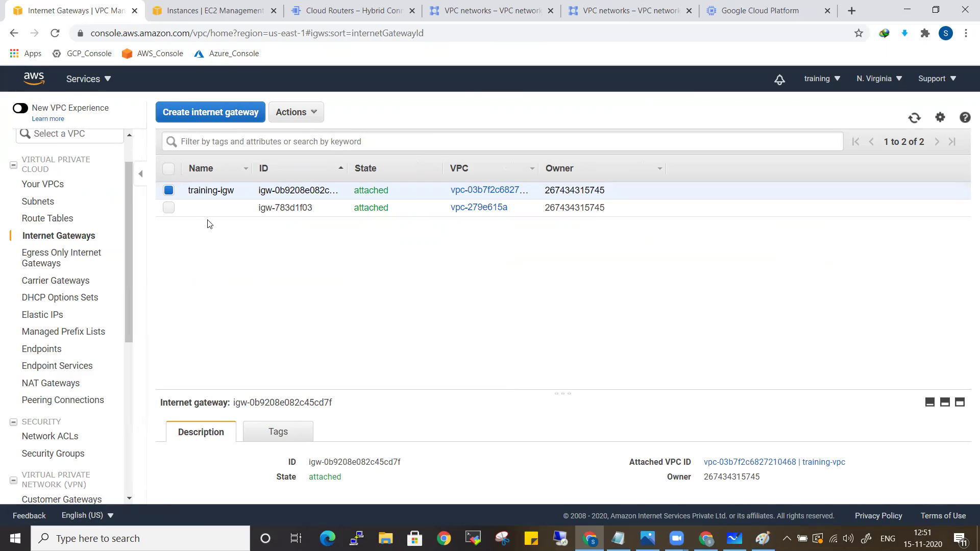
Examine the routes of the public-route route table in training-vpc and compare them with the Paint diagram
key(alt+Tab)
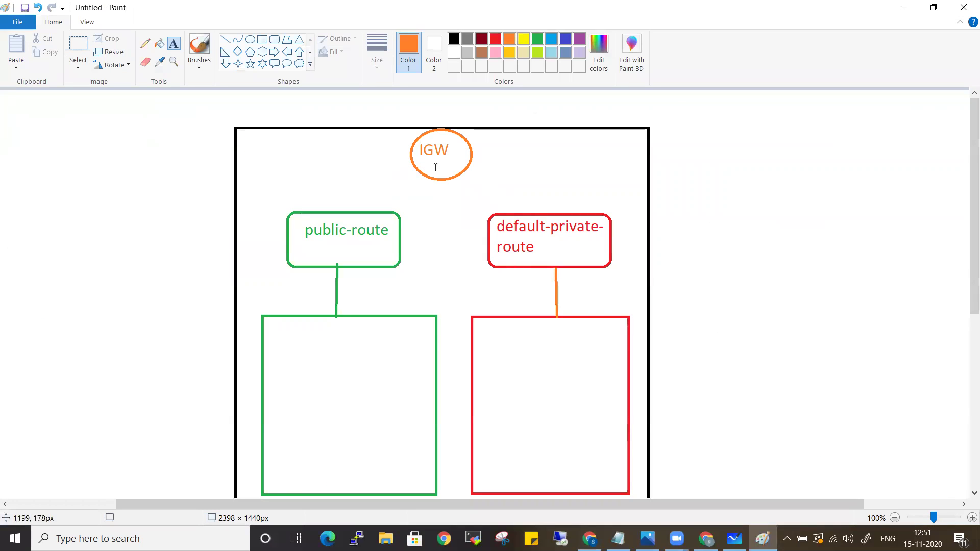
key(alt+Tab)
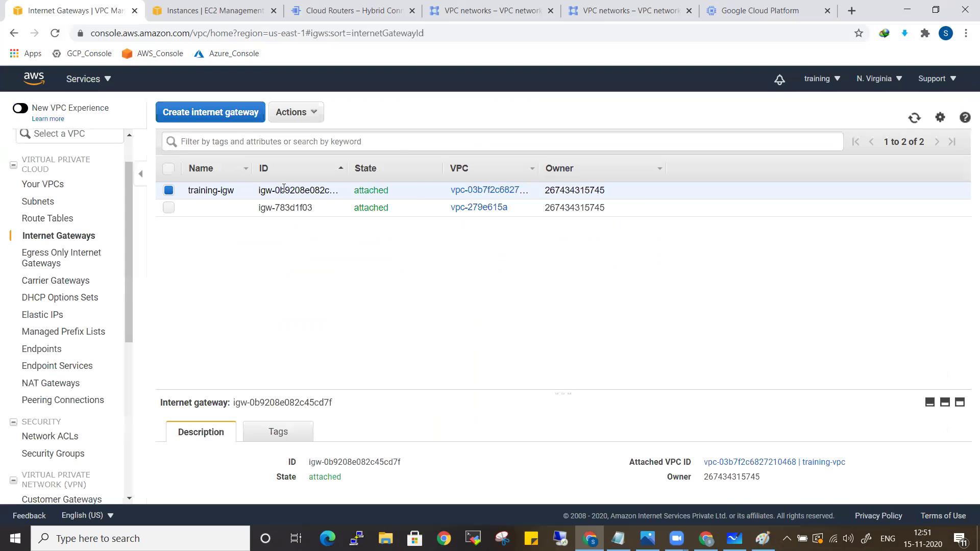
click(45, 219)
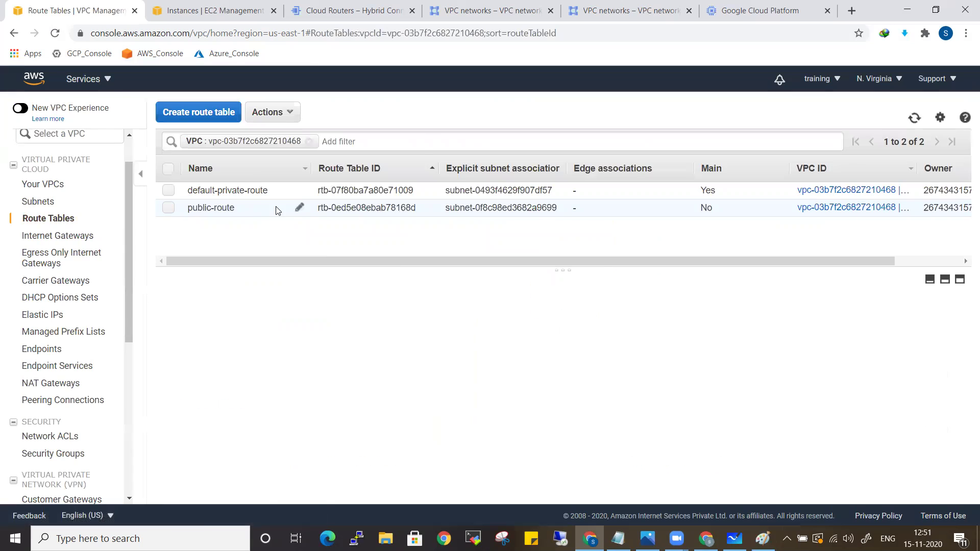
key(alt+Tab)
key(alt+Tab)
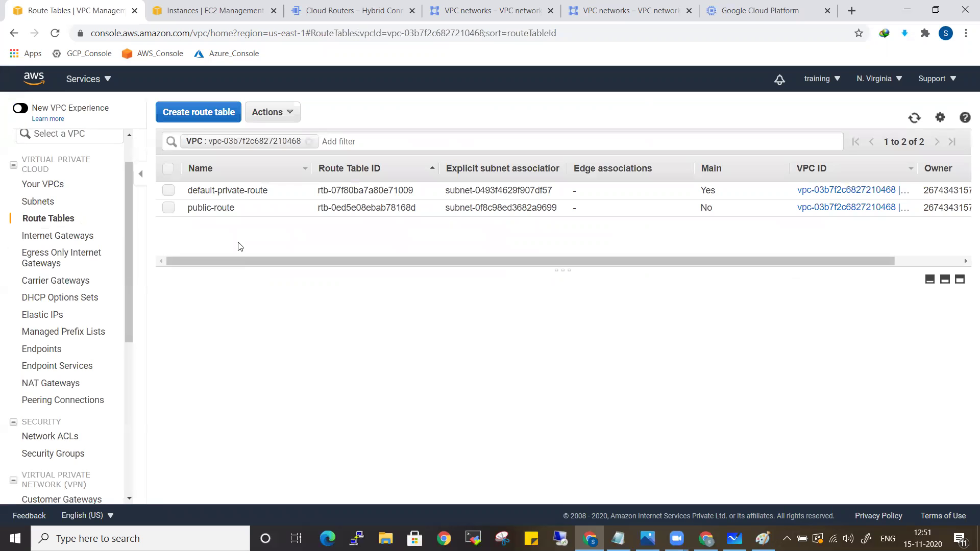
click(168, 208)
click(270, 306)
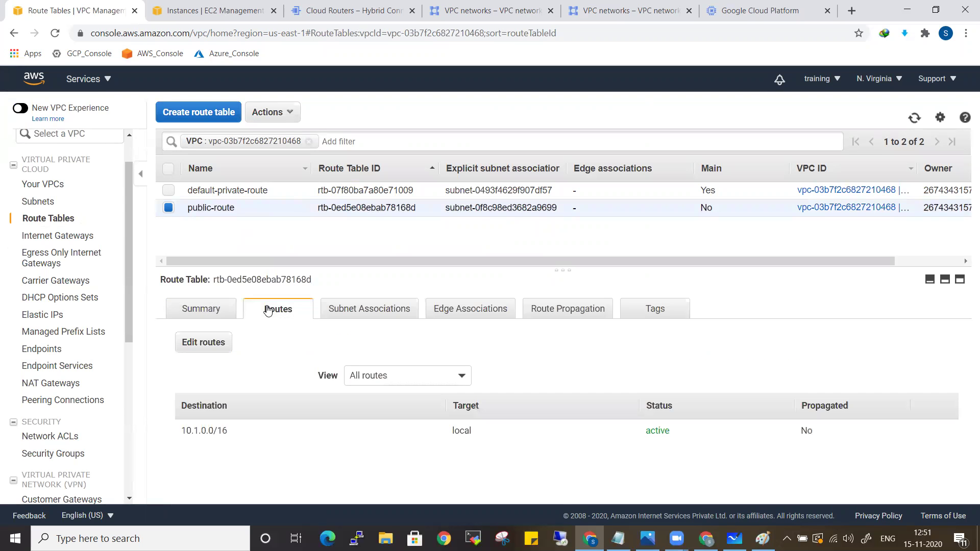
drag(231, 431, 183, 432)
key(alt+Tab)
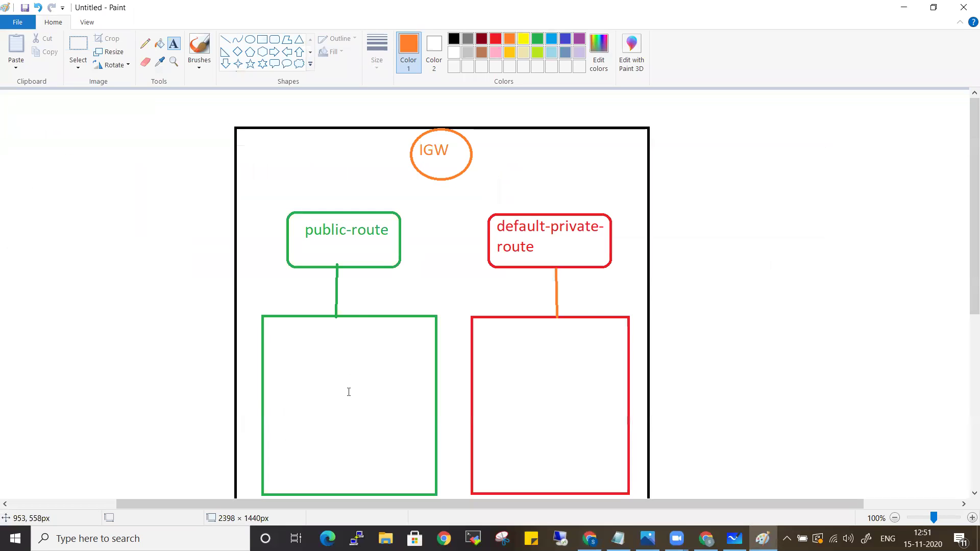
key(alt+Tab)
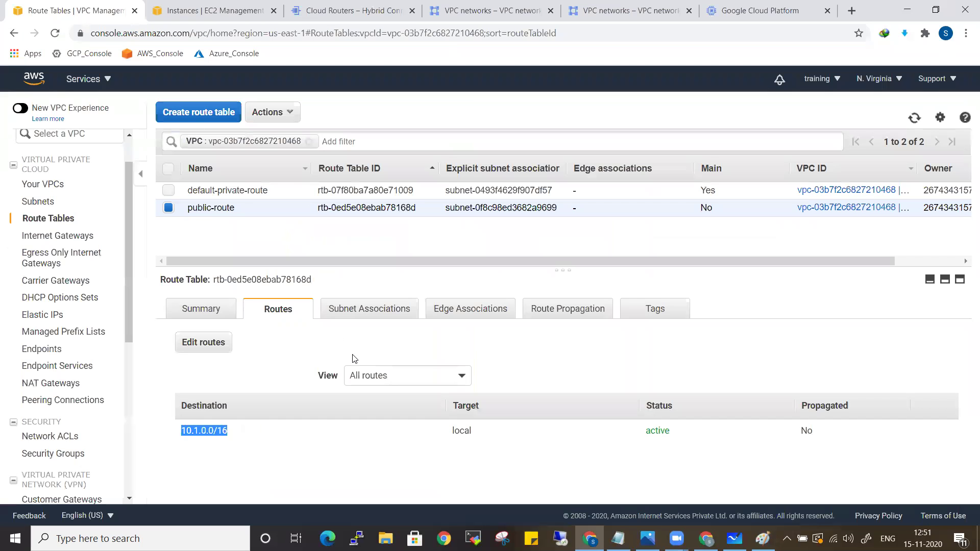
Add a route to the public-route table with destination 0.0.0.0/0 and the training-igw internet gateway as target, and save it
click(206, 344)
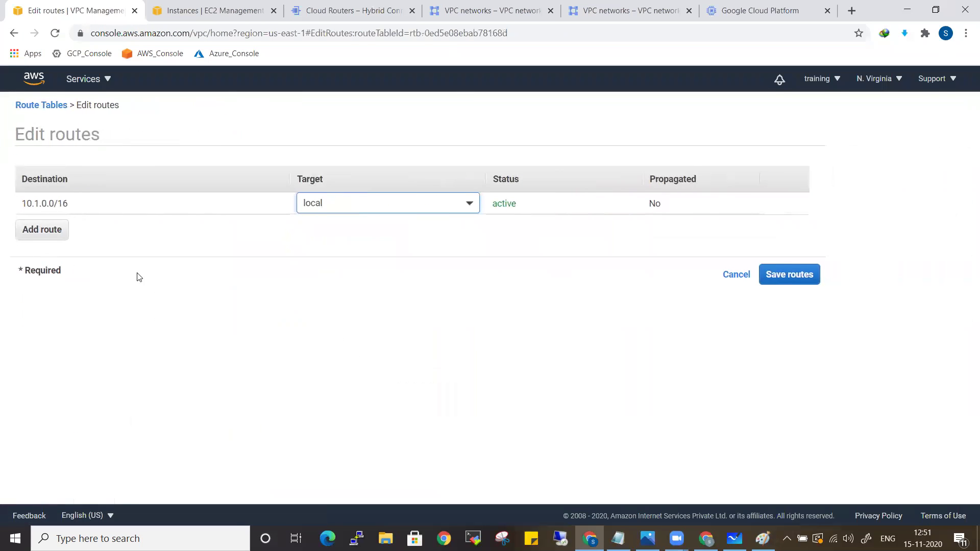
click(42, 231)
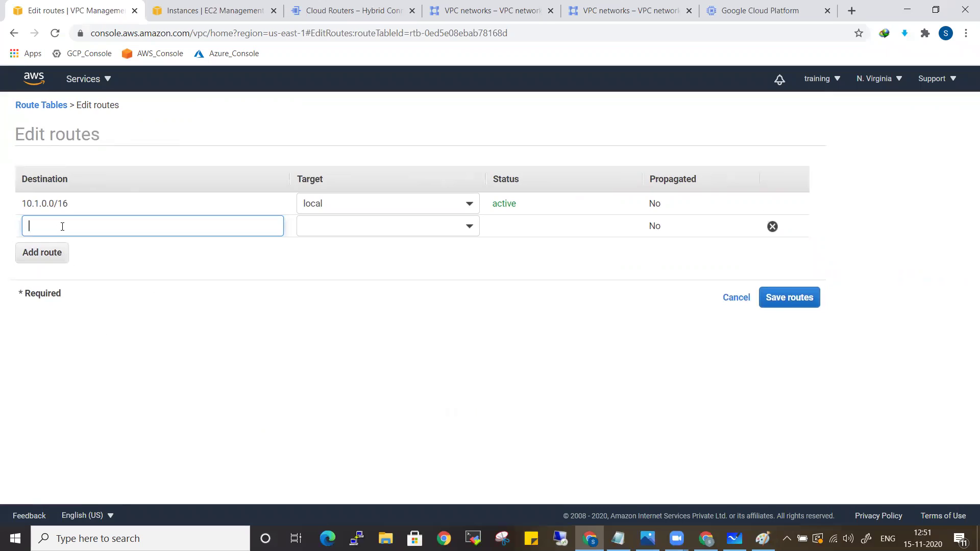
text(0.0.0.0/0)
click(426, 225)
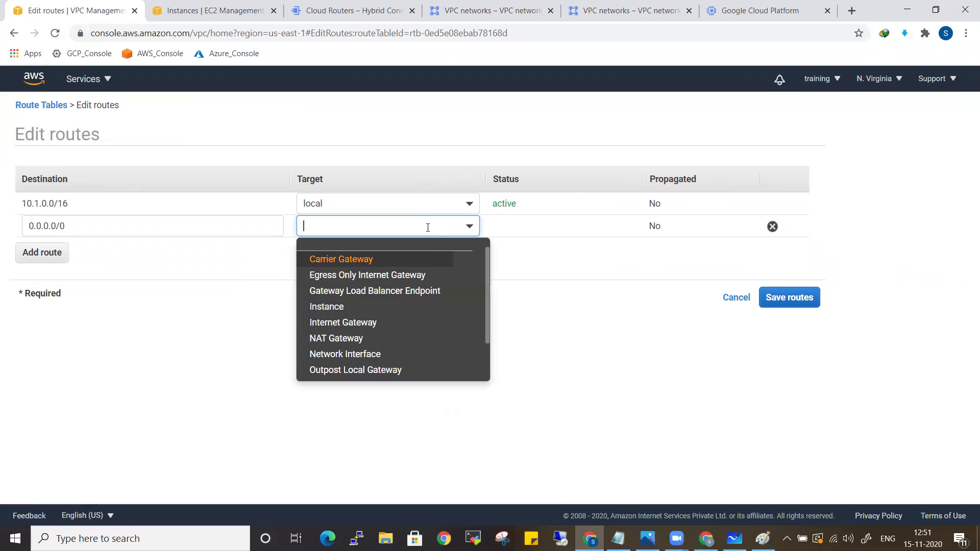
click(403, 323)
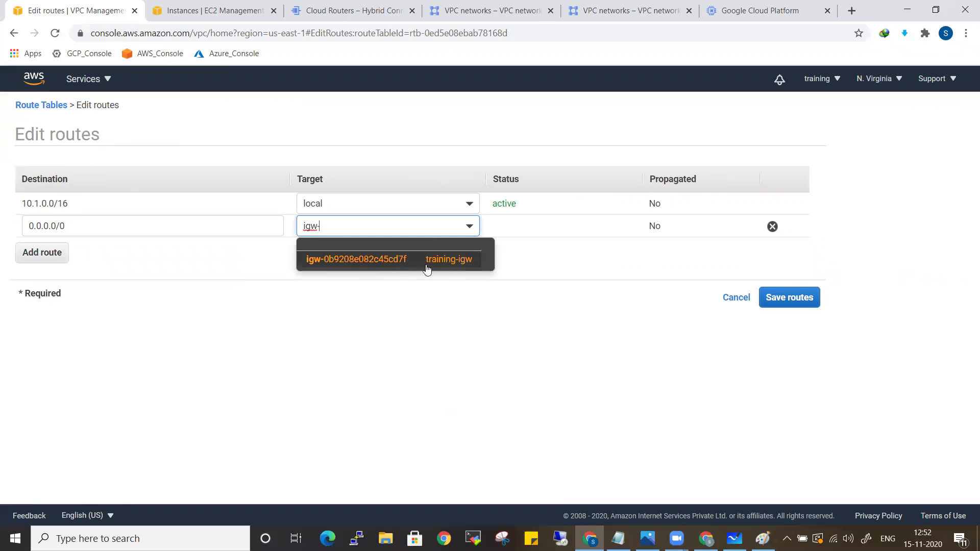
click(446, 266)
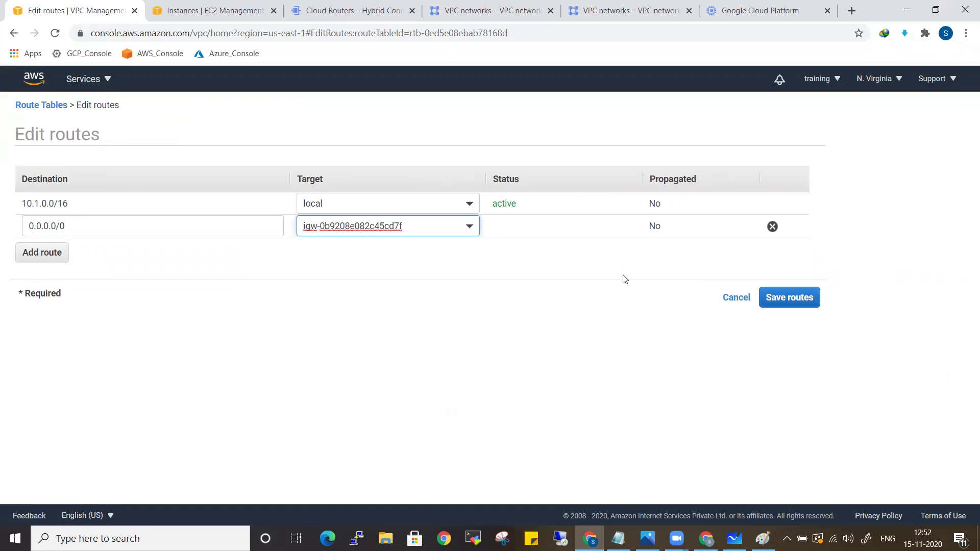
click(786, 299)
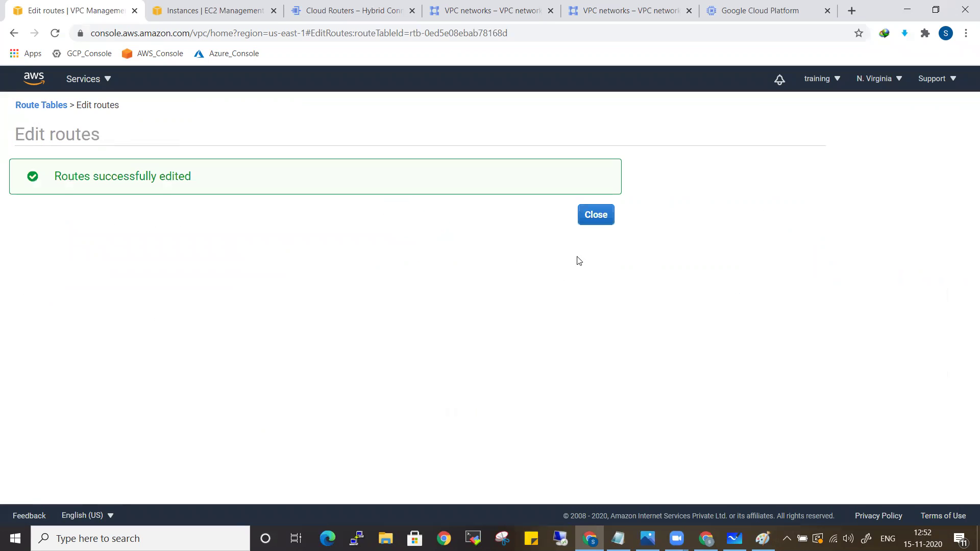
click(601, 215)
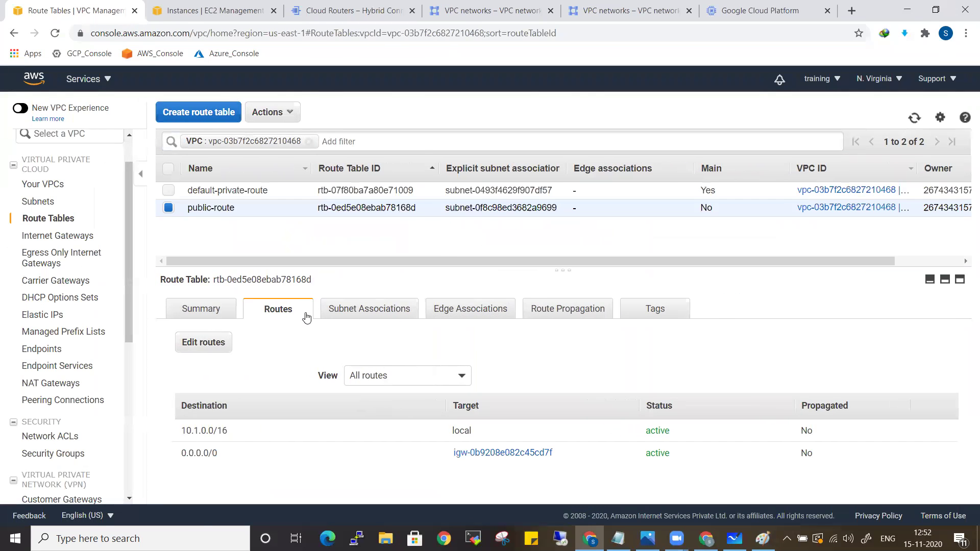
Switch to Paint and draw a straight green line from the upper edge of the public-route box to the IGW ellipse
key(alt+Tab)
click(538, 39)
click(225, 39)
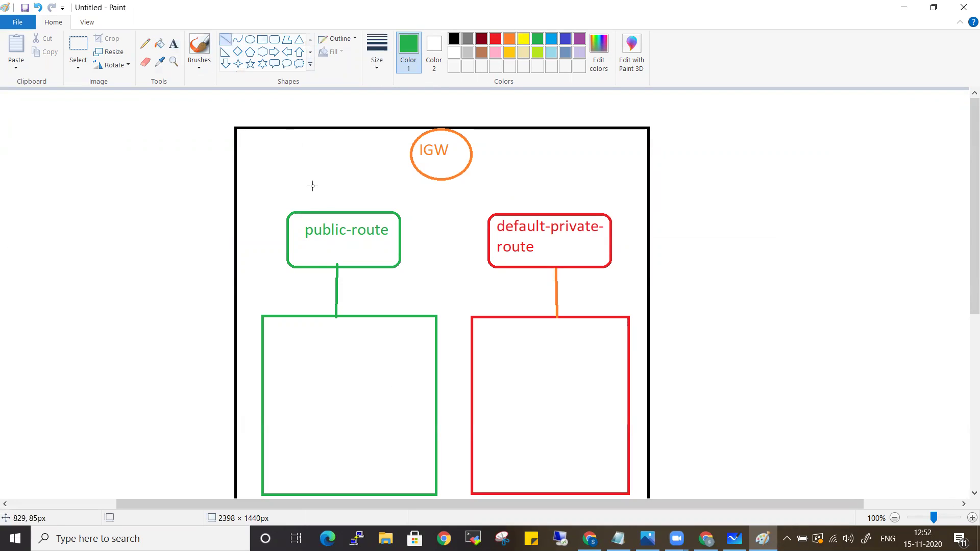
drag(333, 211, 413, 159)
click(815, 212)
scroll(631, 244, down, 3)
scroll(597, 245, up, 3)
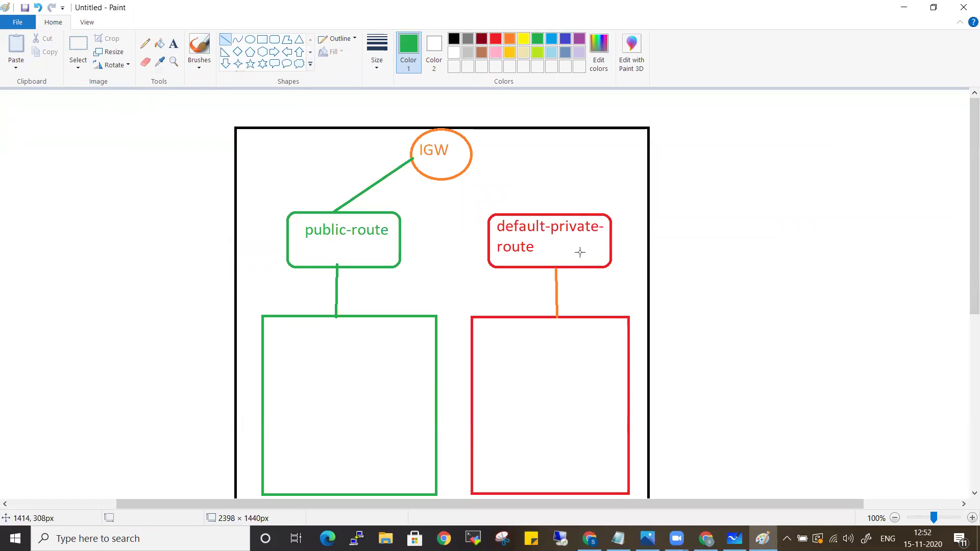
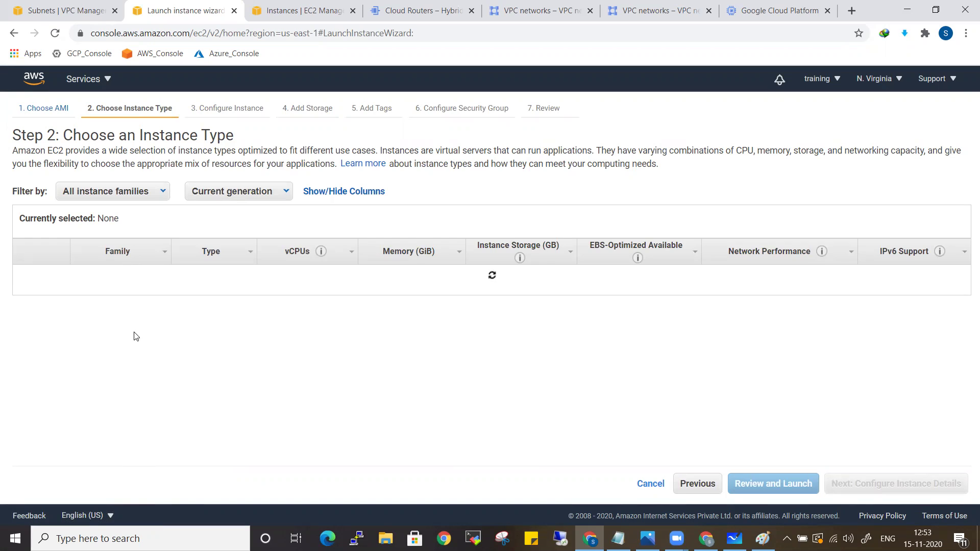
Configure the new EC2 instance with training-vpc as its network and public-subnet-1a as its subnet
click(879, 488)
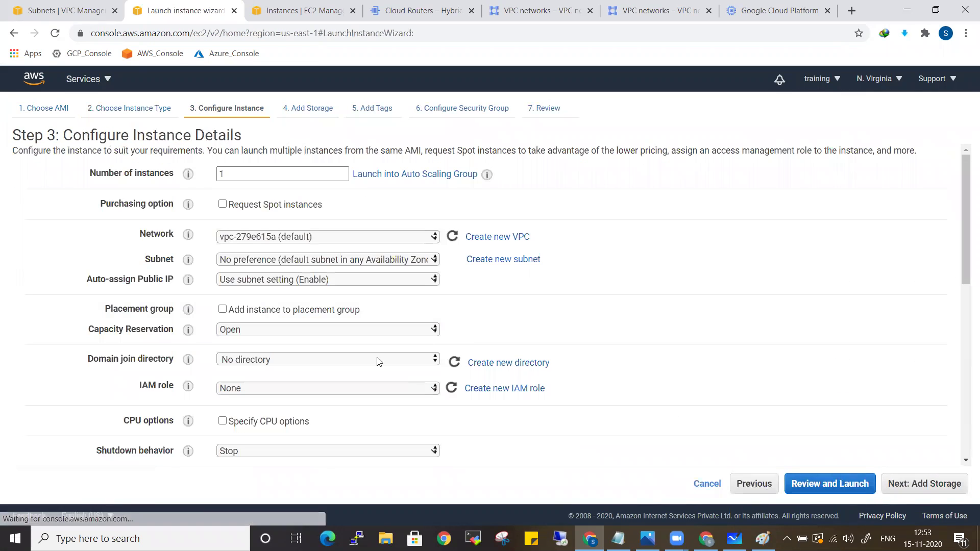
click(285, 241)
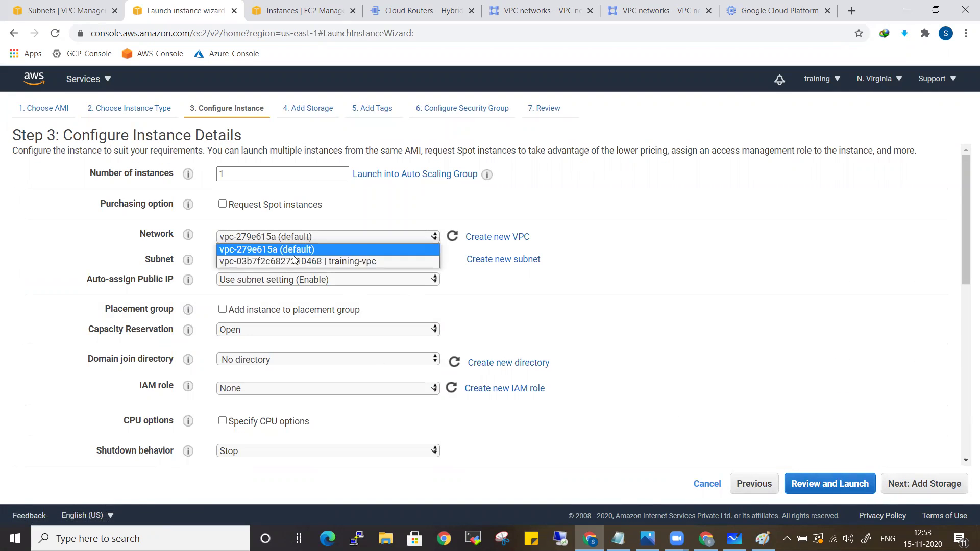
click(298, 264)
click(299, 262)
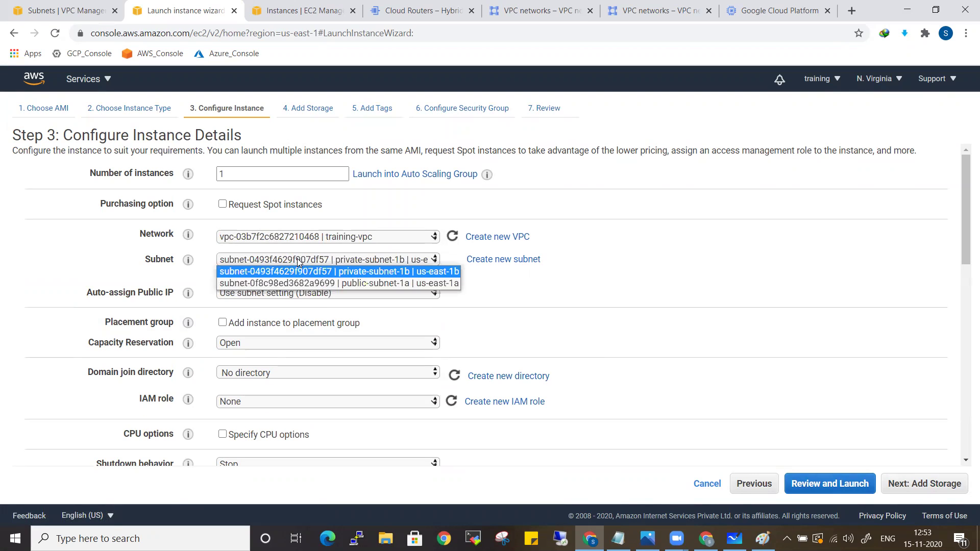
click(304, 282)
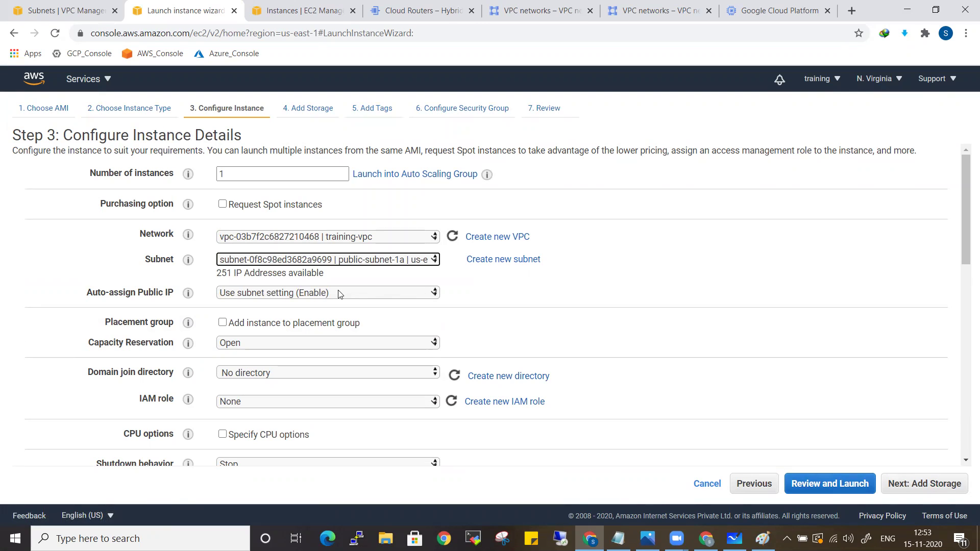
click(926, 484)
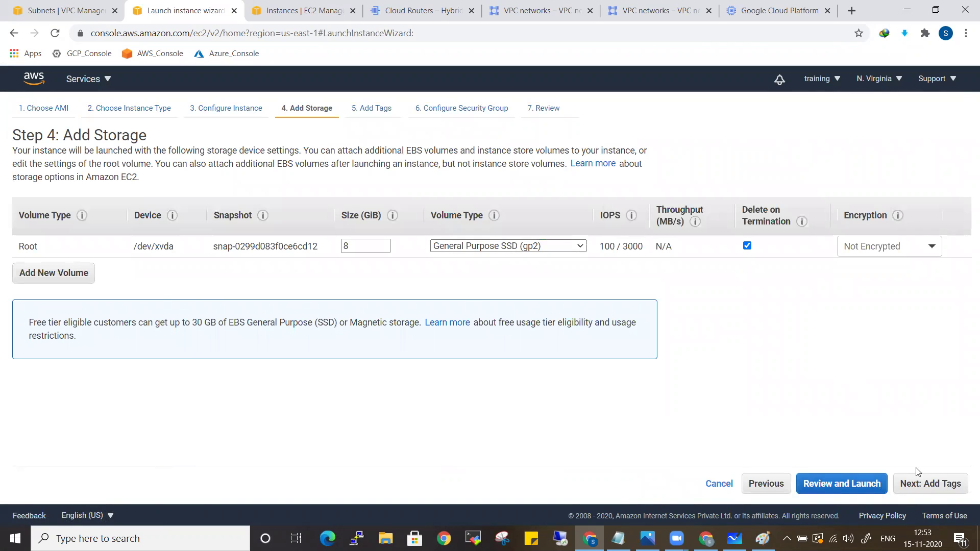
Keep the default storage and set the instance's Name tag to public-machine
click(925, 484)
click(448, 259)
text(public-)
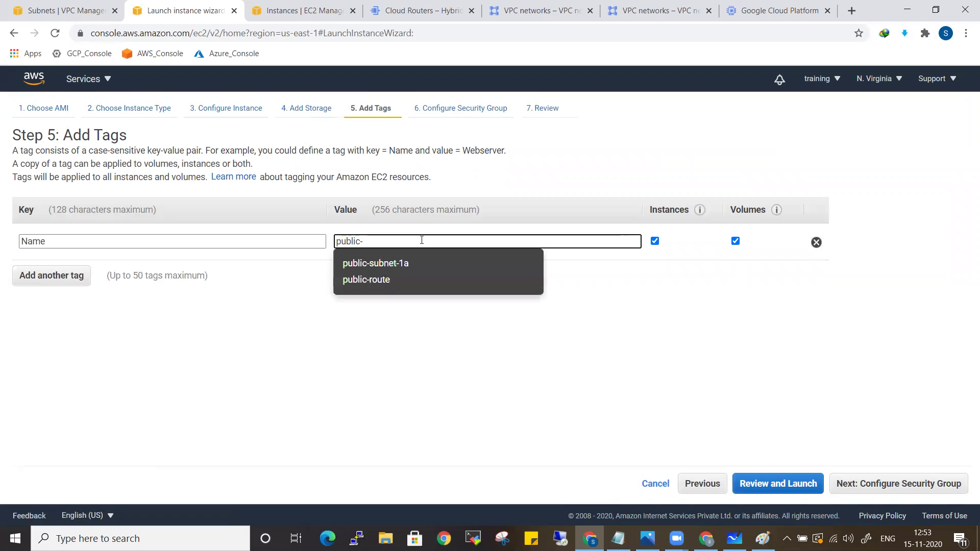
text(machine)
click(440, 311)
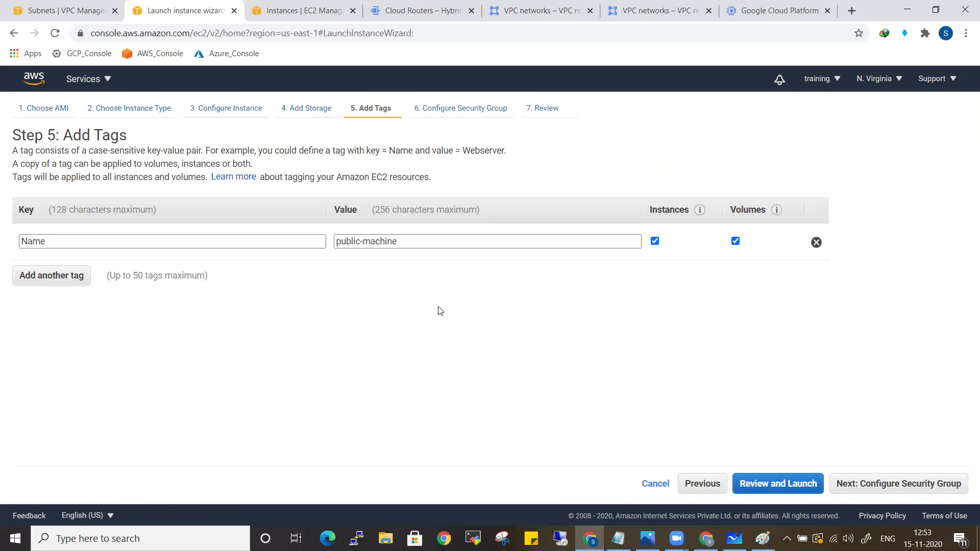
click(876, 484)
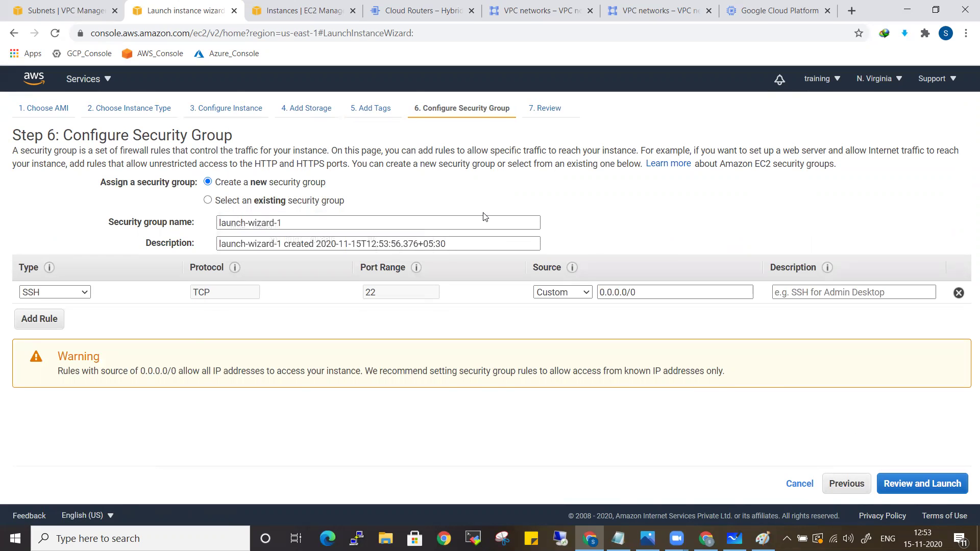
Assign the existing allow-all security group to the instance and proceed to the launch review
click(295, 204)
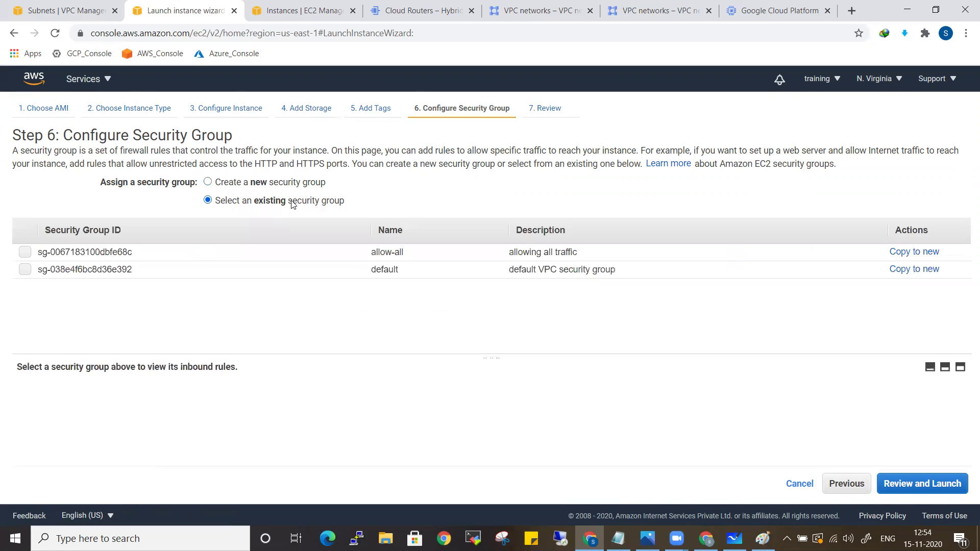
click(25, 252)
click(890, 483)
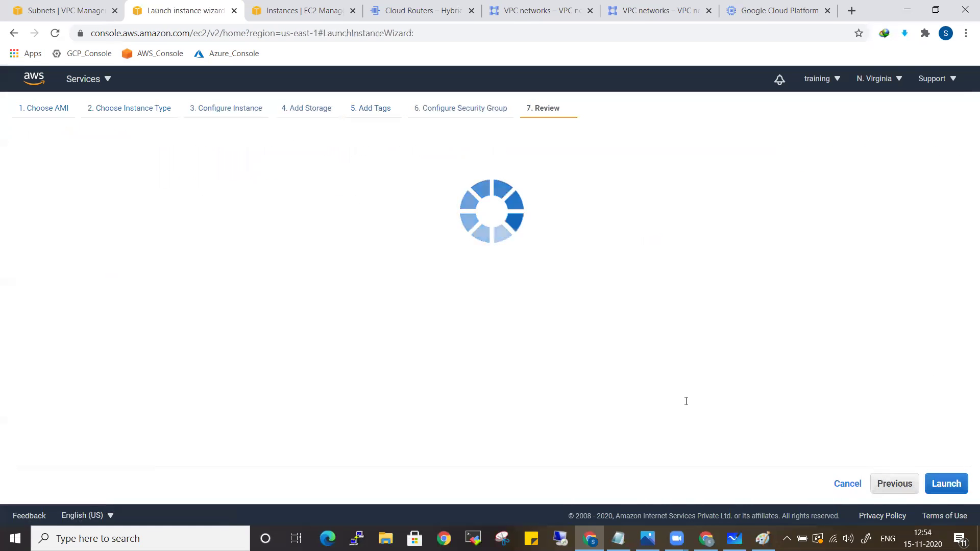
Launch the instance with the existing key pair mynewkey, and open the instances list without the instance ID filter
click(947, 484)
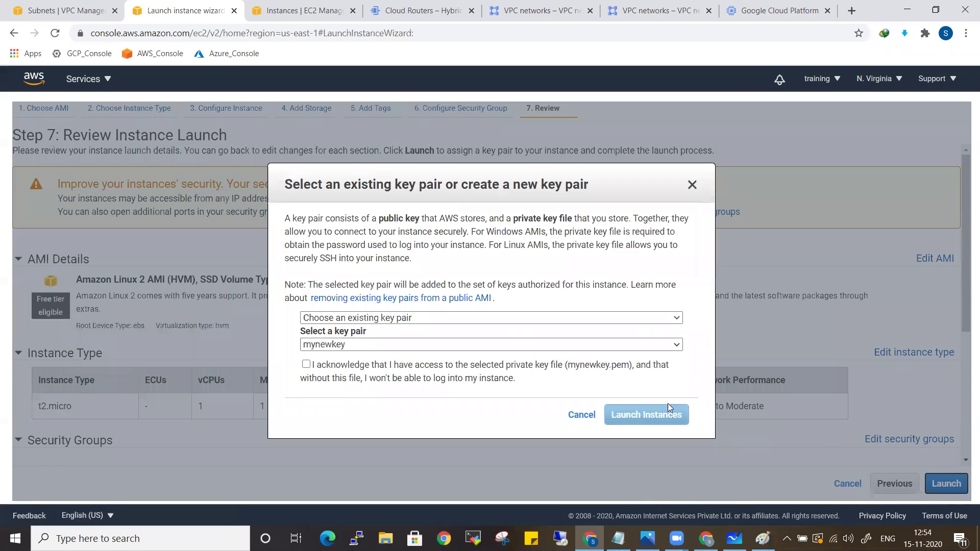
click(306, 364)
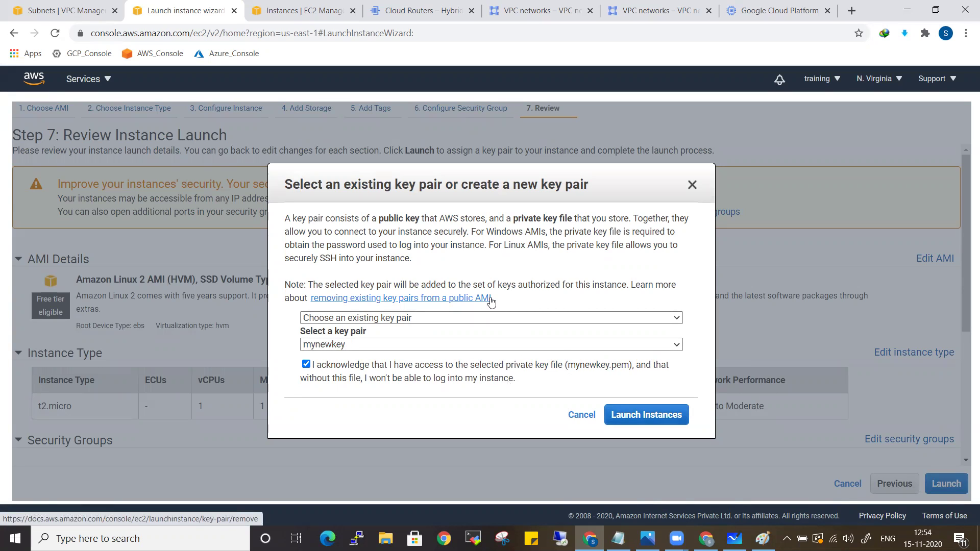
click(658, 422)
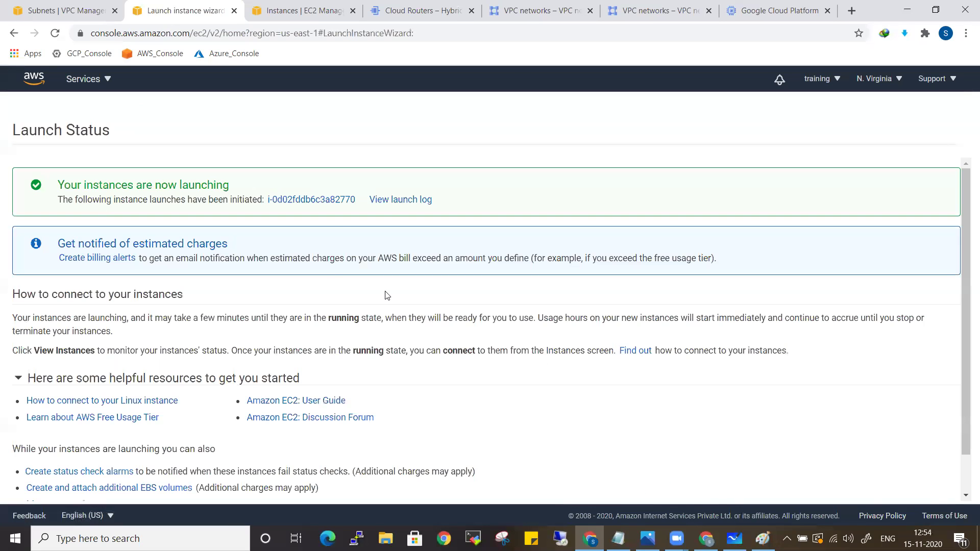
click(328, 200)
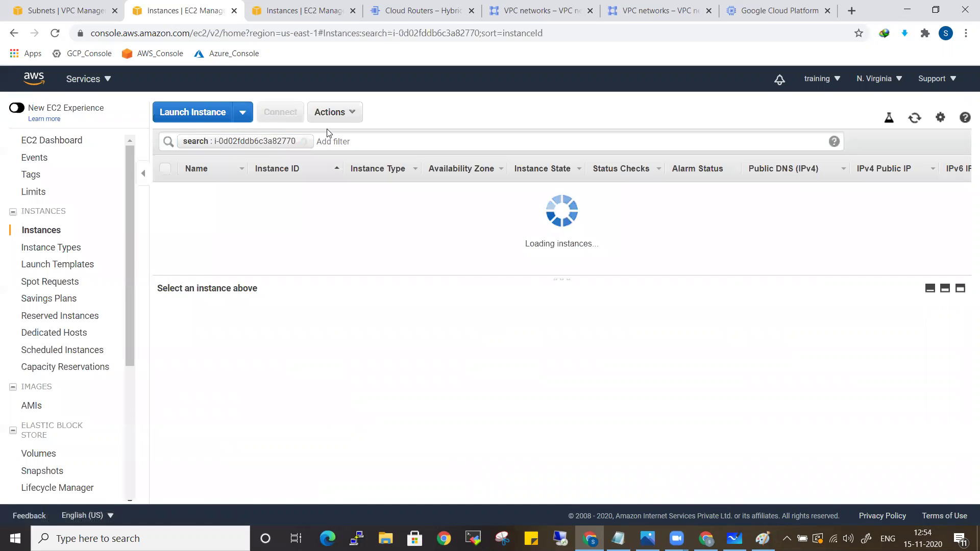
click(305, 141)
Start another t2.micro instance launch, with training-vpc as the network and private-subnet-1b as the subnet
click(193, 111)
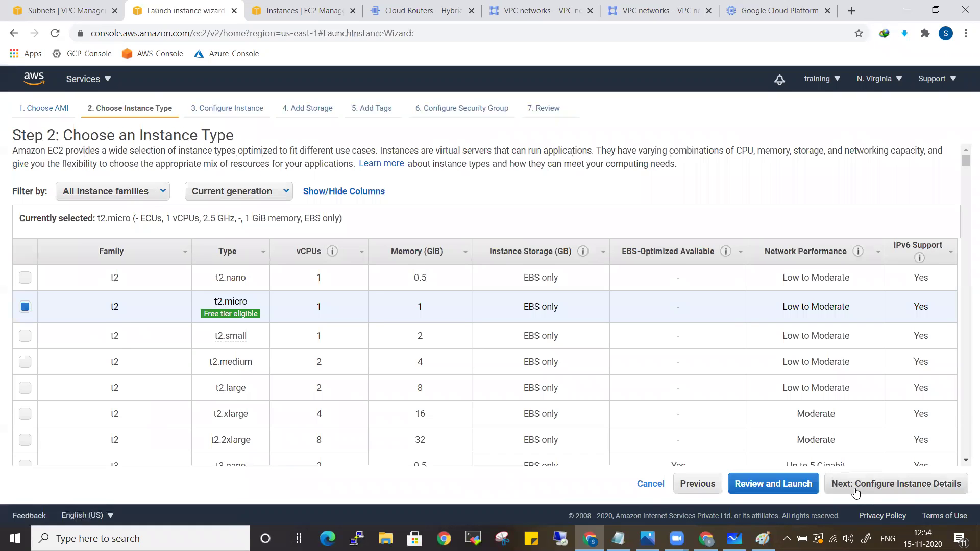
click(856, 493)
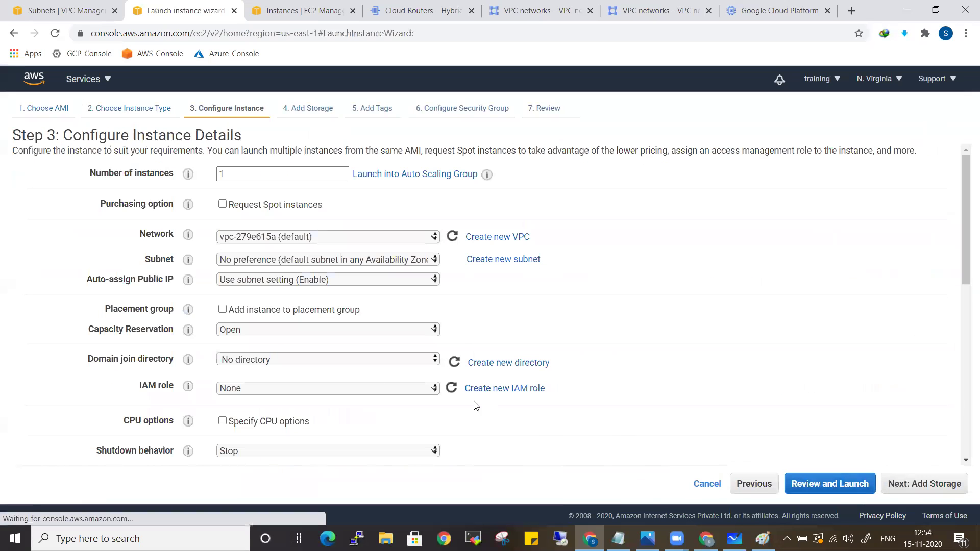
click(282, 238)
click(287, 261)
click(289, 260)
click(306, 271)
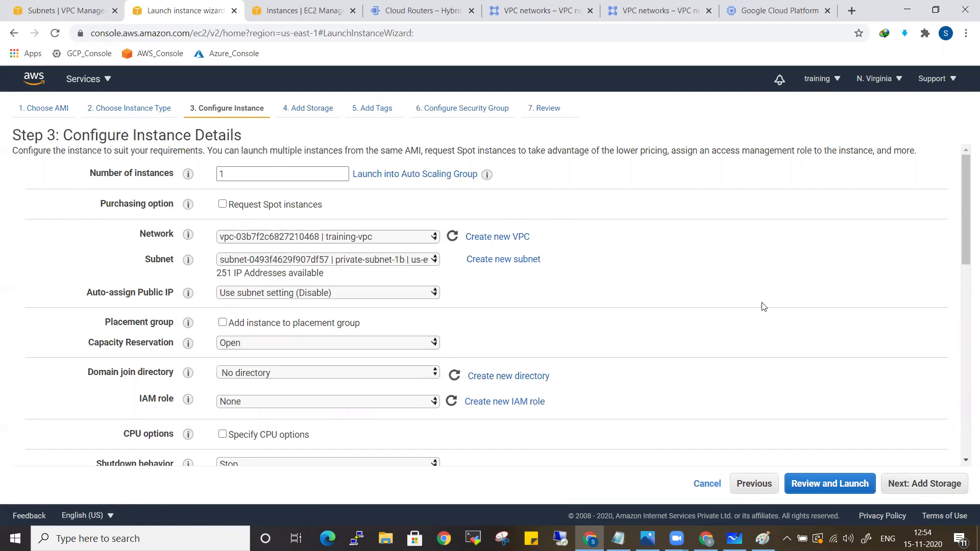
click(941, 489)
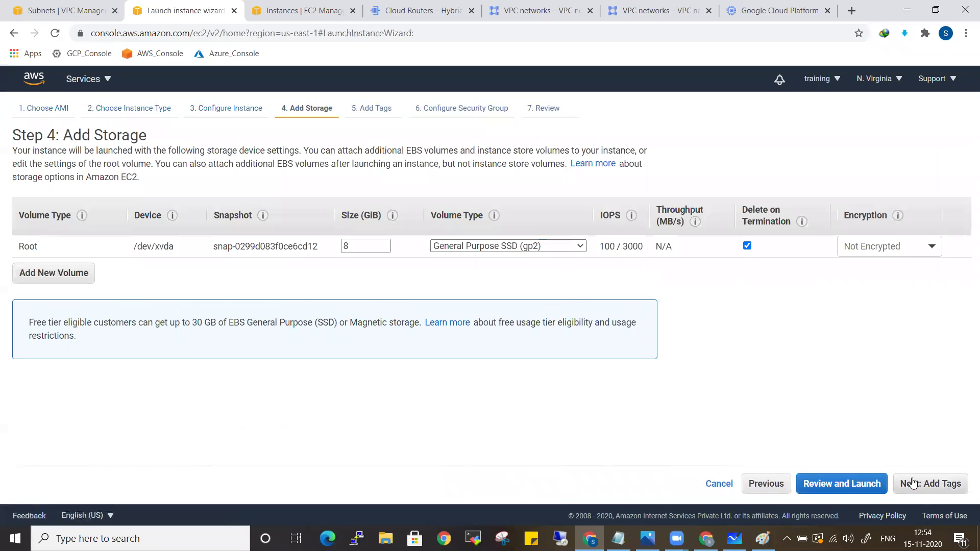
Keep the default storage and set the instance's Name tag to private-machine
click(929, 483)
click(472, 262)
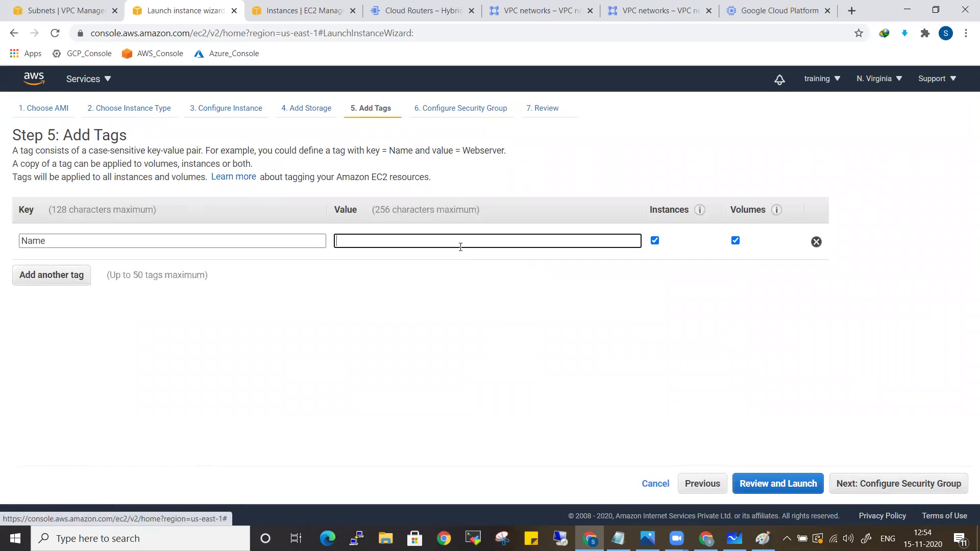
text(private-machine)
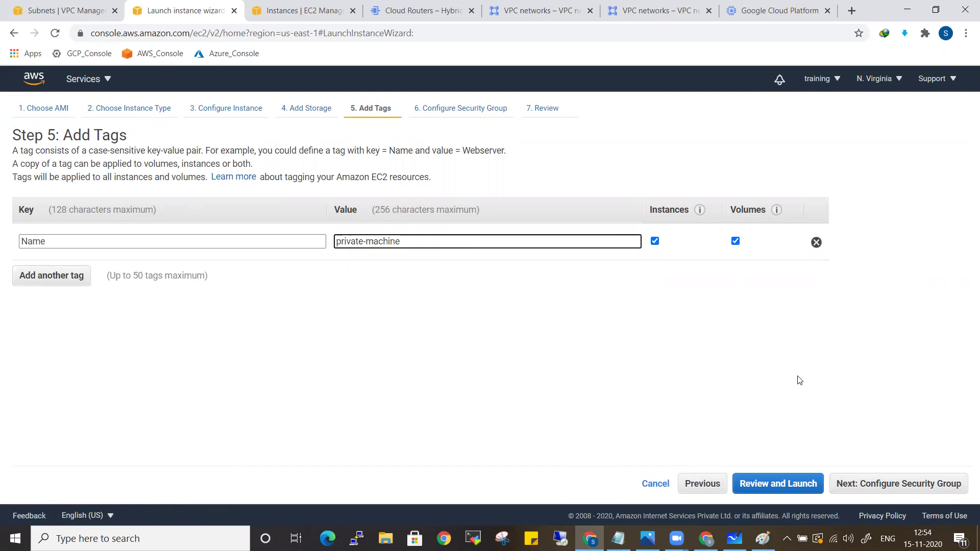
Assign the existing allow-all security group to private-machine and proceed to the launch review
click(941, 482)
click(292, 201)
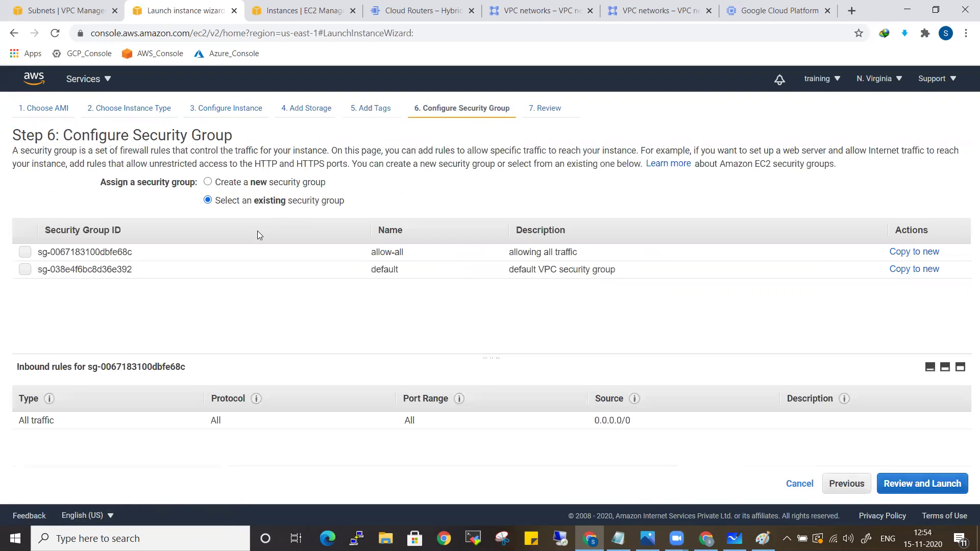
click(201, 251)
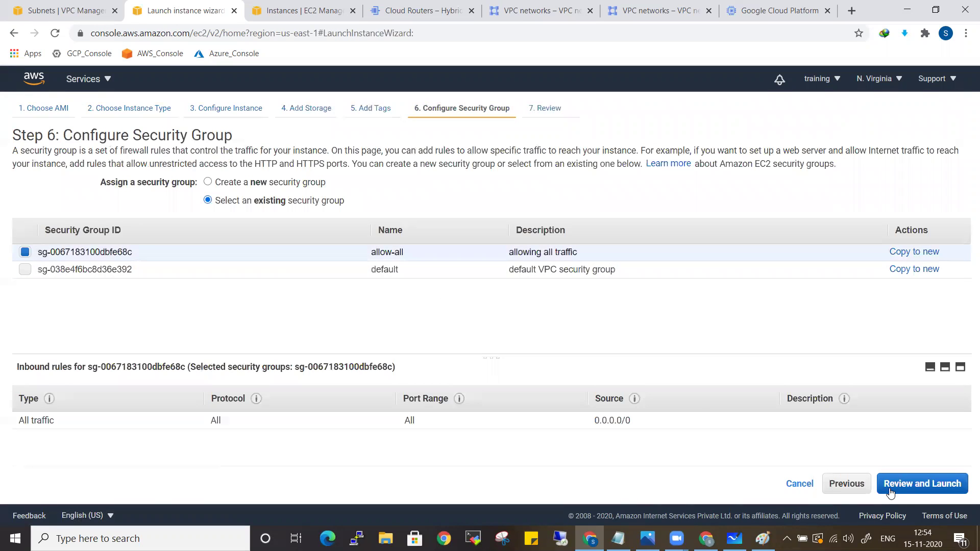
click(893, 484)
Launch private-machine with the existing key pair mynewkey, and open the instances list without the instance ID filter
click(954, 484)
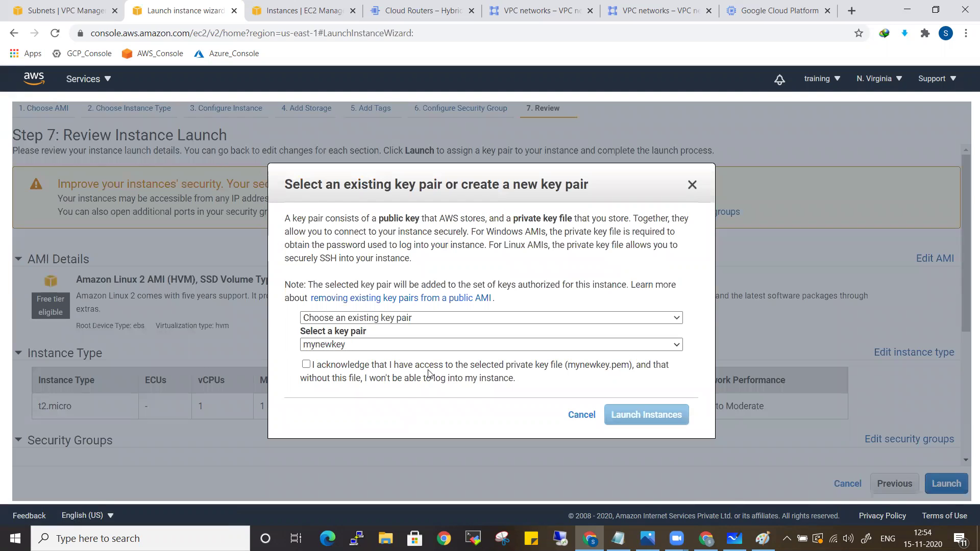
click(443, 365)
click(651, 421)
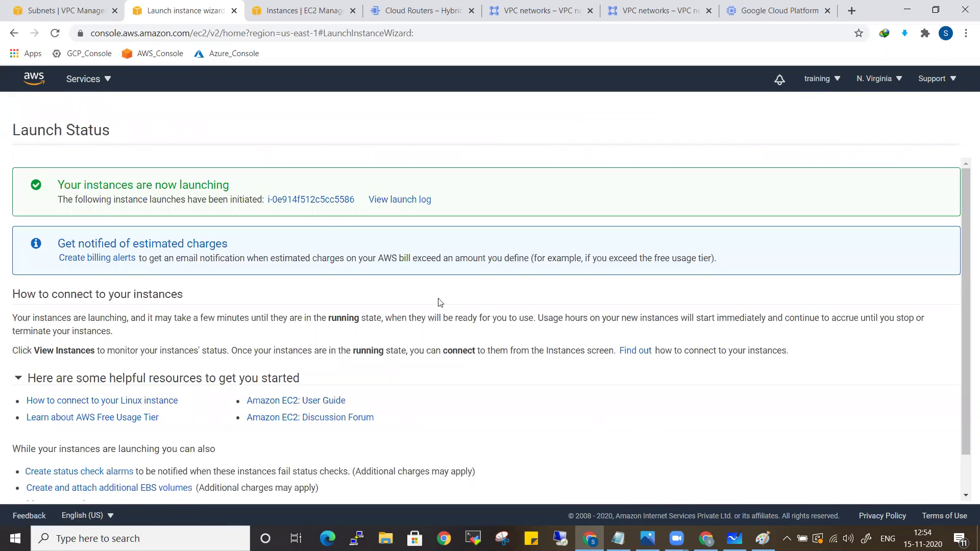
click(313, 200)
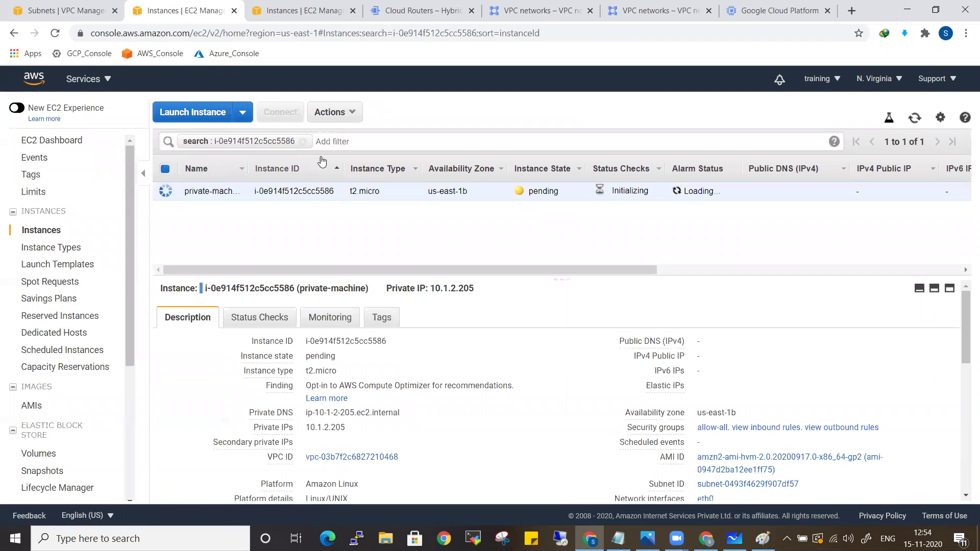
click(303, 143)
Switch to Paint and review the training-vpc diagram from the subnets and their EC2 instances up to the internet gateway
key(alt+Tab)
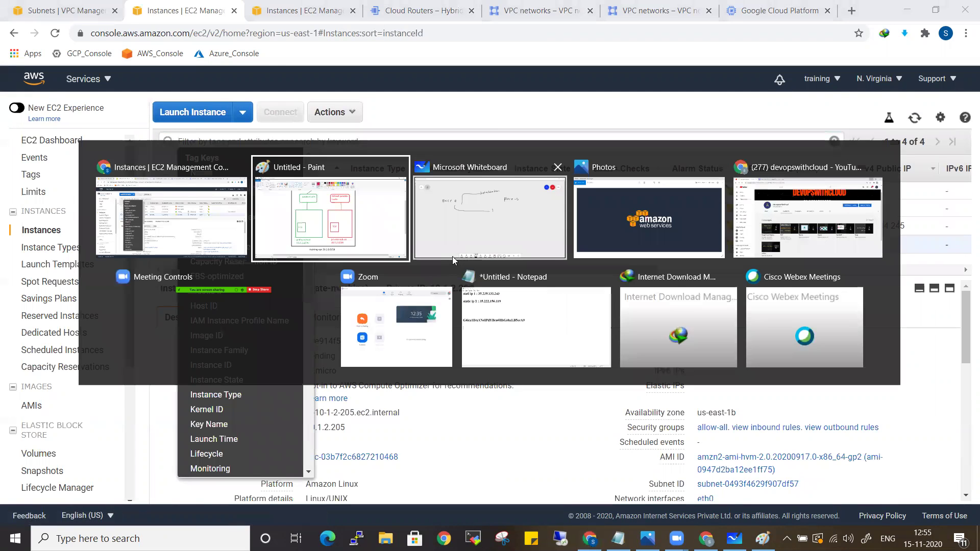
scroll(358, 276, up, 2)
scroll(403, 240, down, 6)
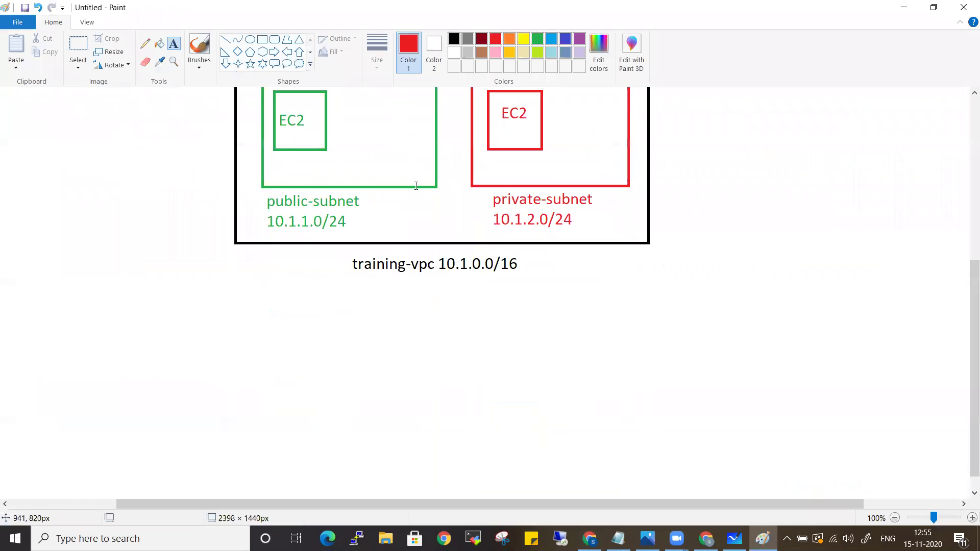
scroll(460, 204, up, 2)
scroll(427, 157, up, 2)
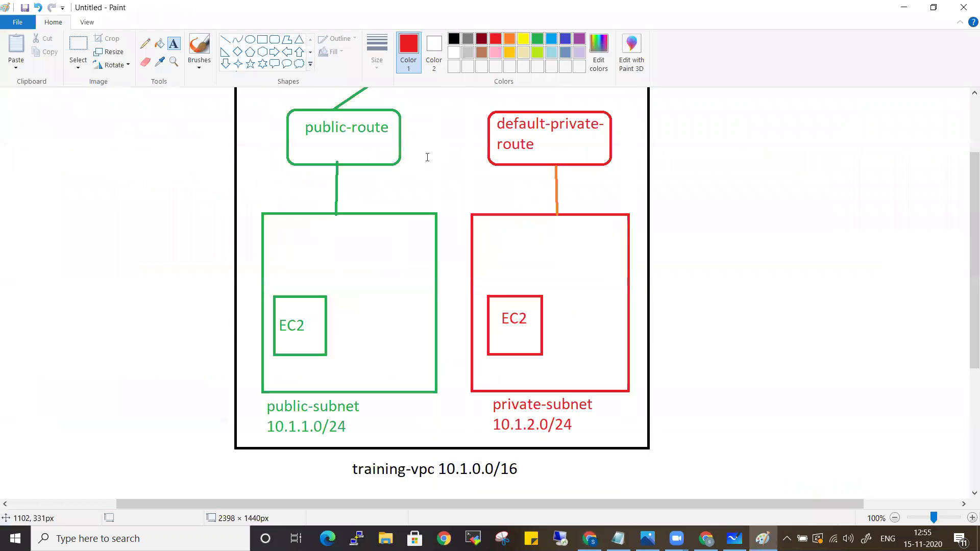
scroll(461, 296, up, 2)
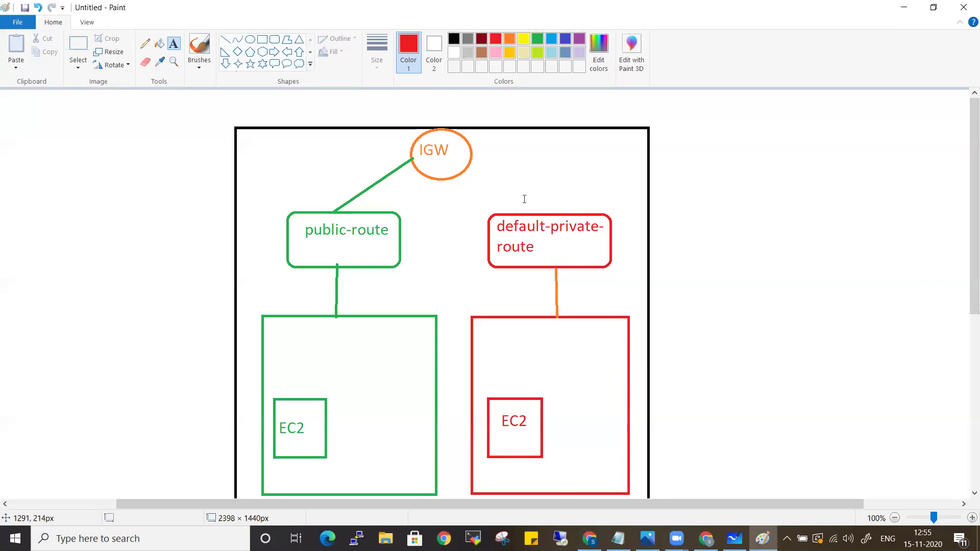
Switch to Chrome, refresh the instances list, and copy the example SSH command for connecting to public-machine
key(alt+Tab)
key(Escape)
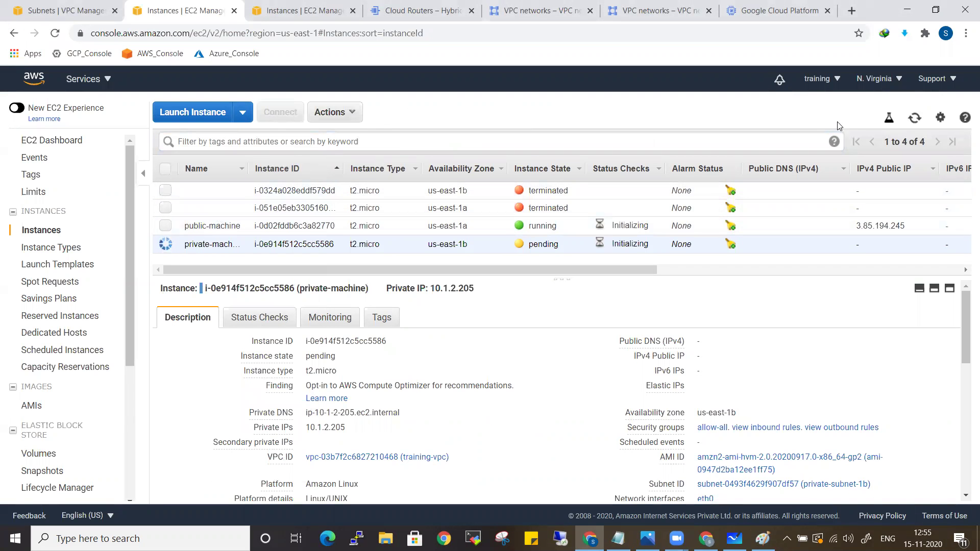
click(914, 118)
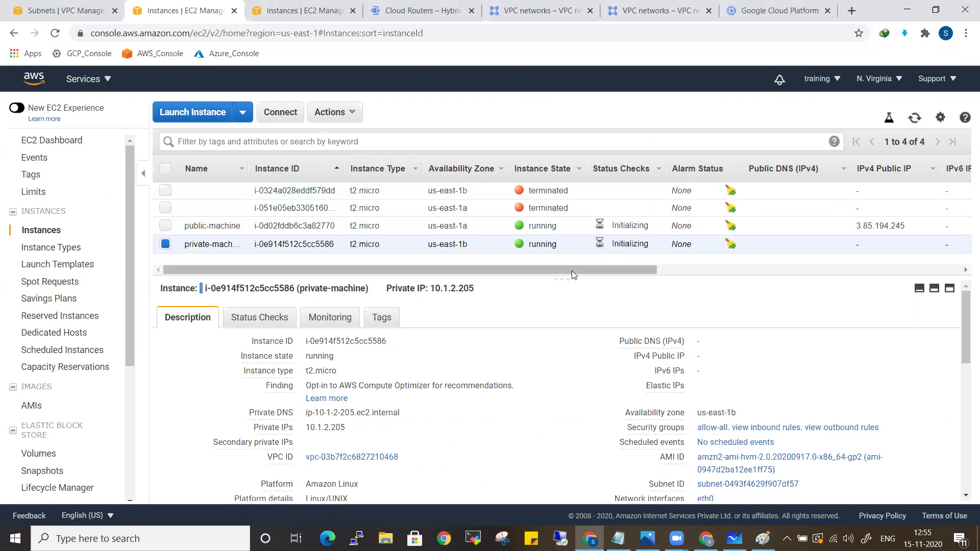
drag(561, 279, 562, 320)
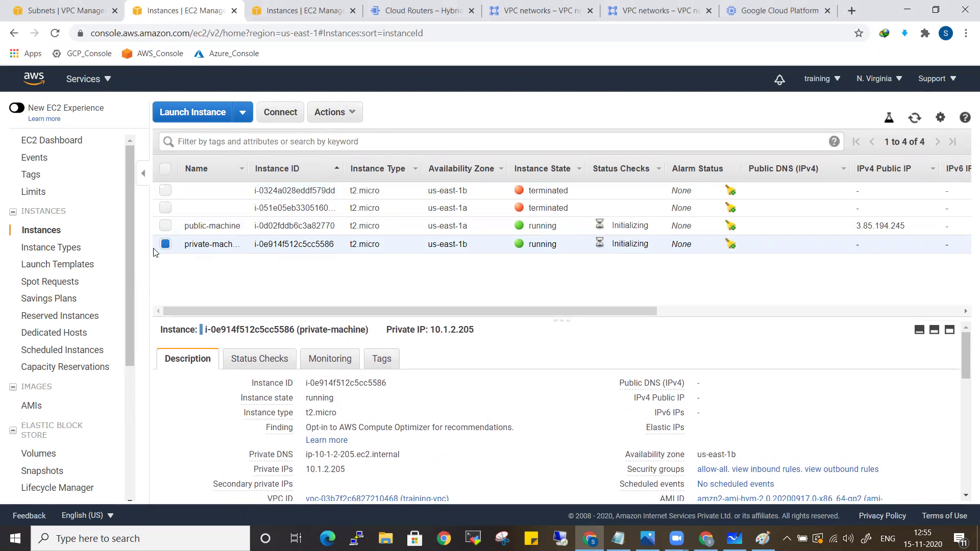
click(165, 246)
click(165, 226)
click(280, 112)
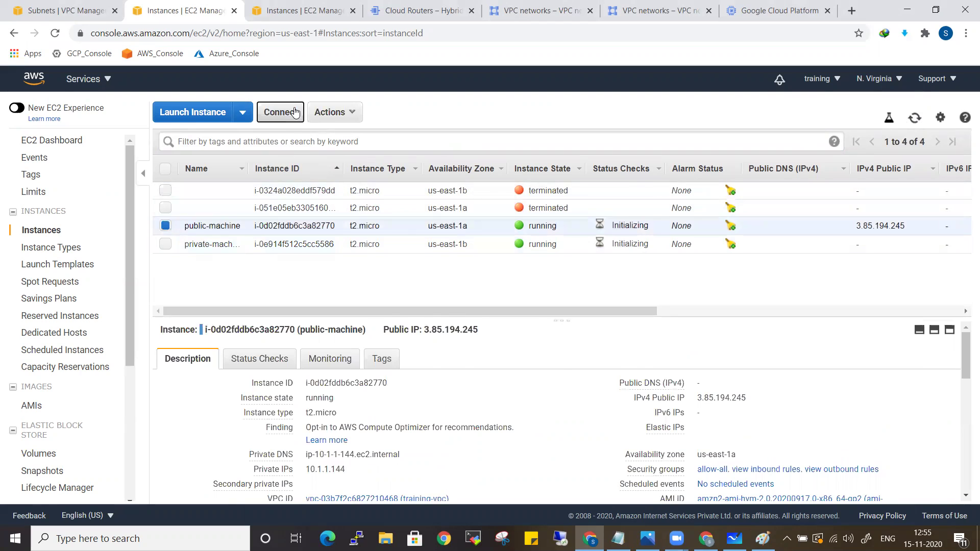
drag(595, 391, 389, 391)
key(ctrl+c)
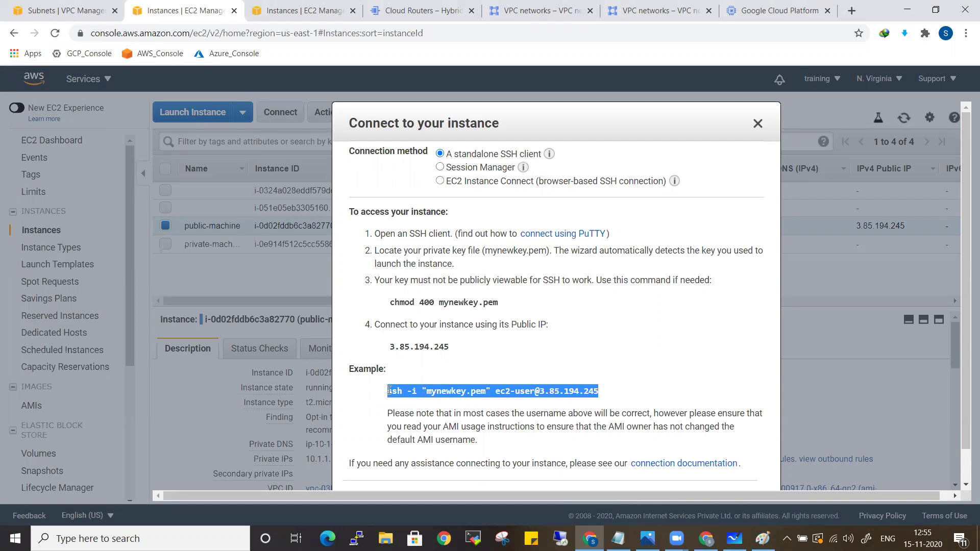
Open the keys folder from the desktop and start a Git Bash terminal in it
key(super+d)
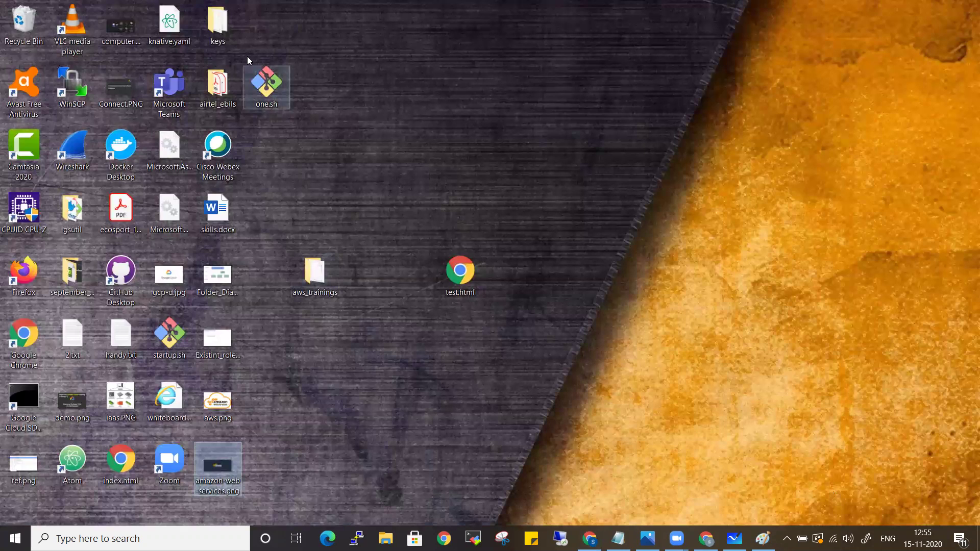
double_click(214, 26)
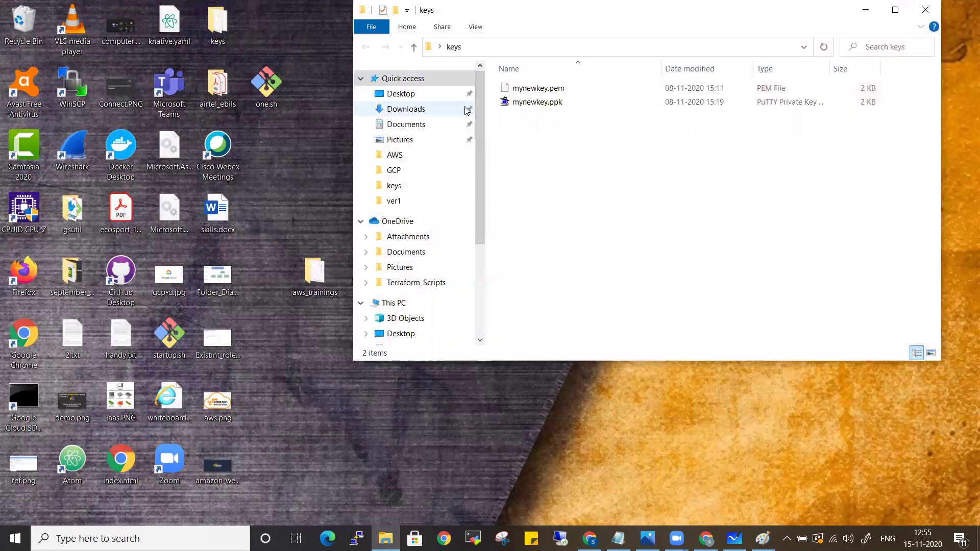
drag(483, 111, 389, 123)
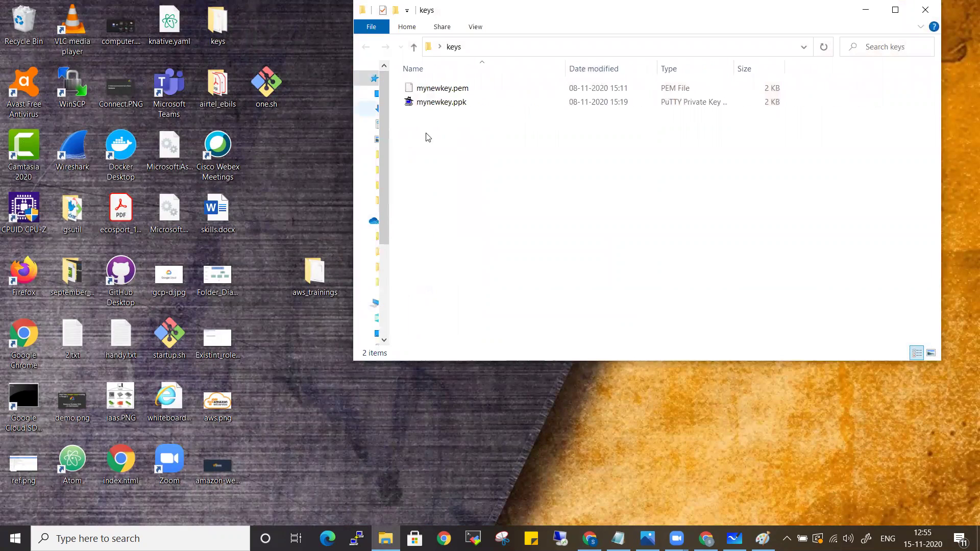
right_click(498, 153)
click(546, 302)
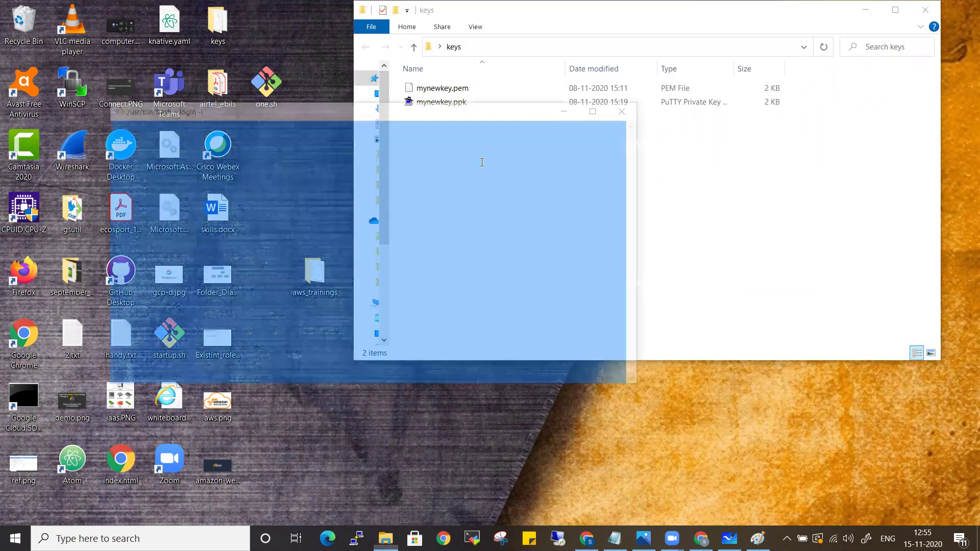
key(shift+Insert)
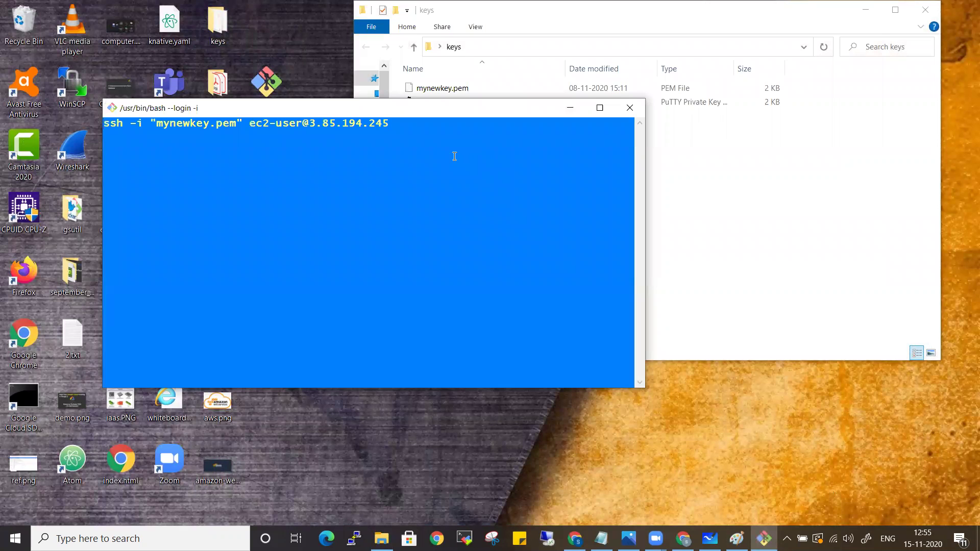
key(Return)
key(Return)
key(Return)
key(Return)
key(Return)
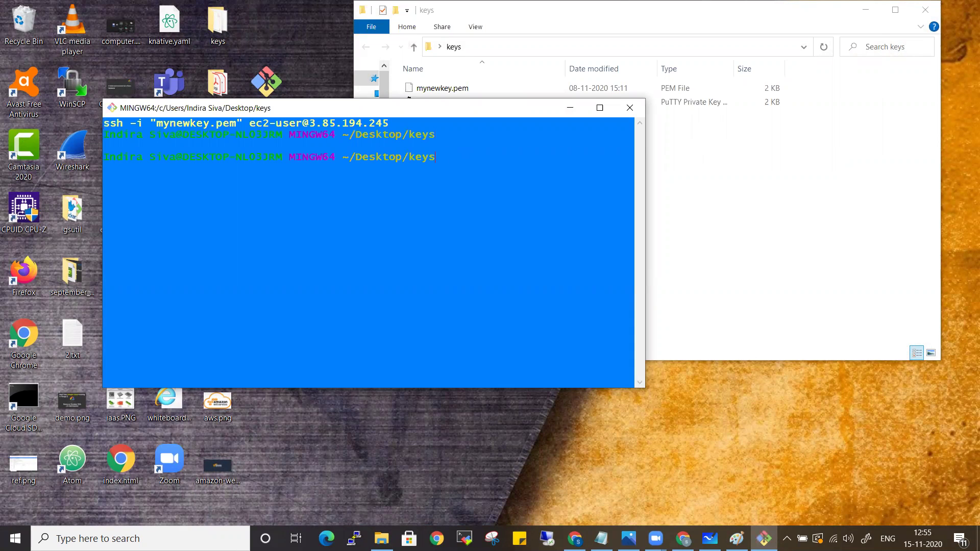
key(shift+Insert)
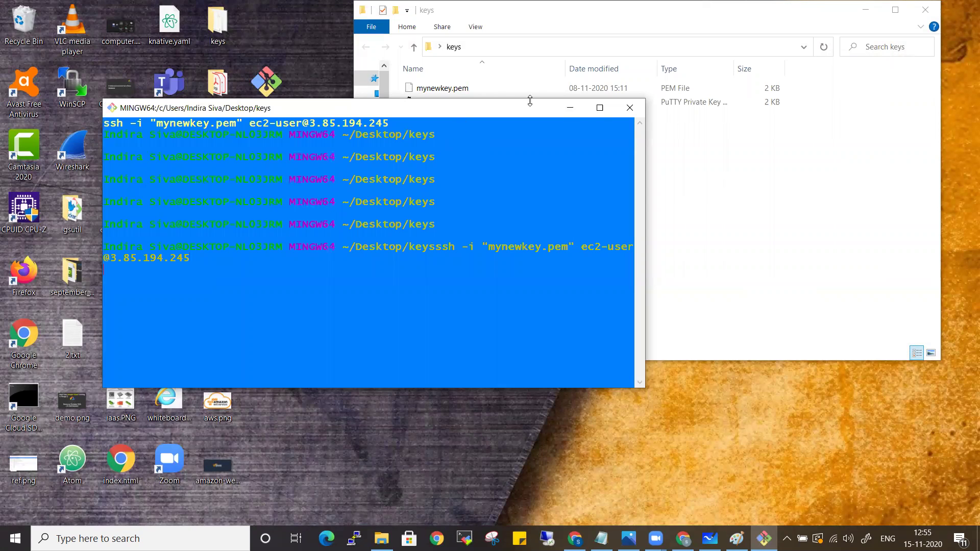
text(y)
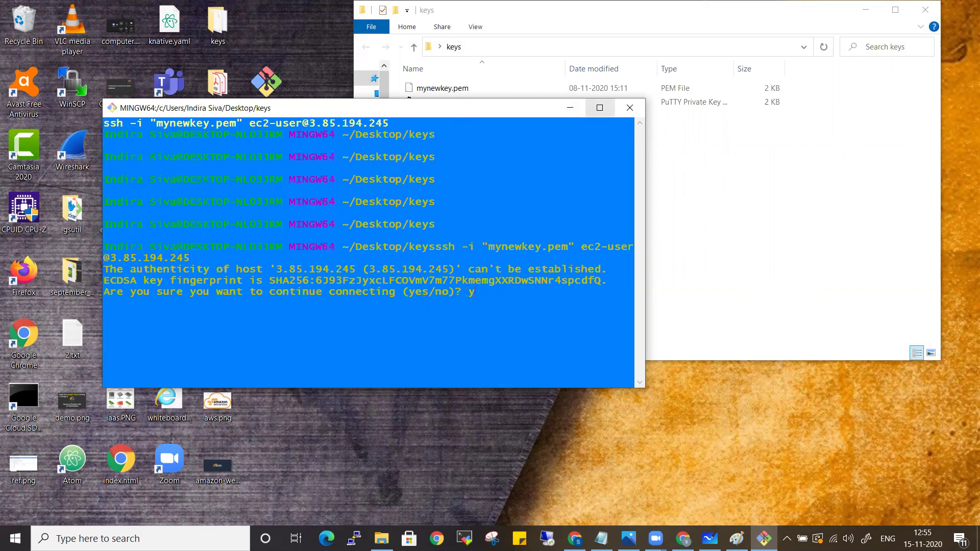
text(es)
key(Return)
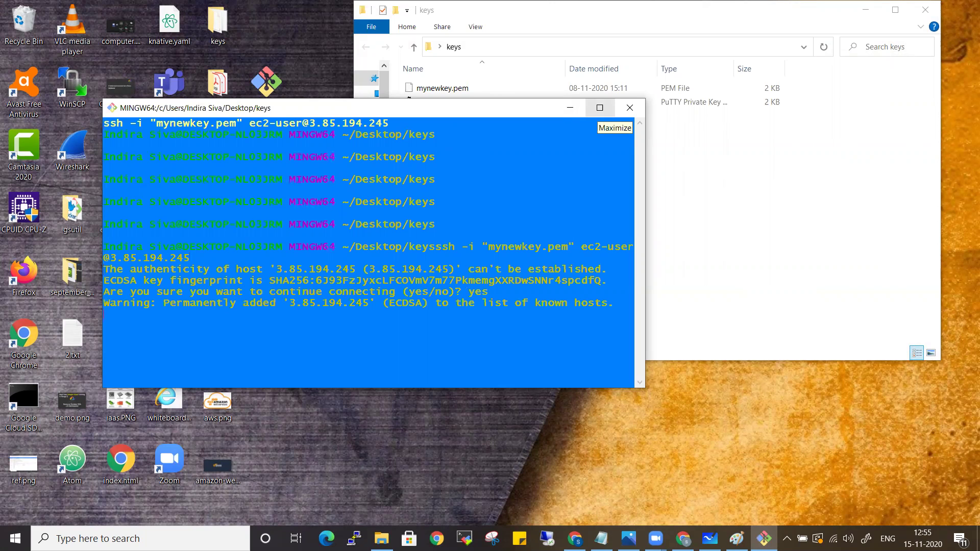
Maximize the terminal, enlarge its text, become root with sudo -i, and update the packages with yum update
click(600, 109)
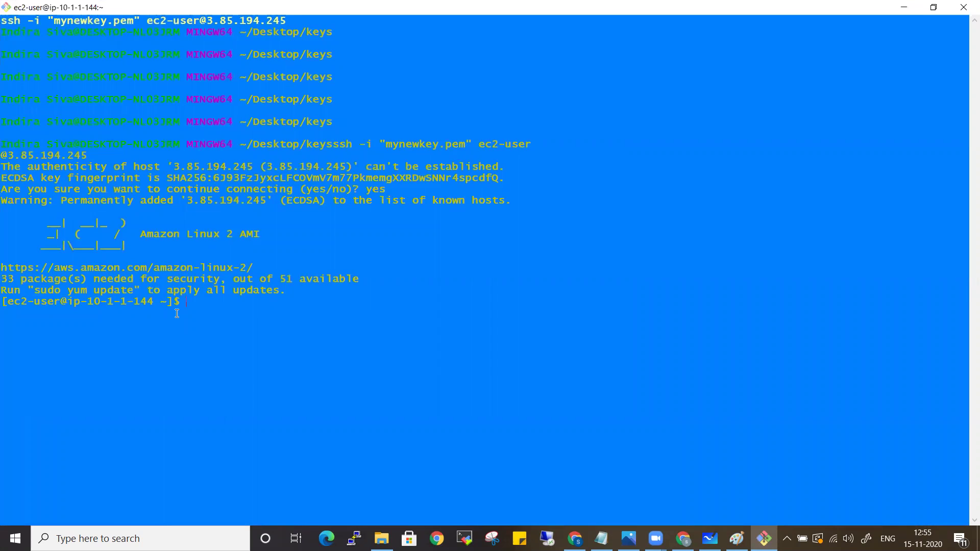
key(ctrl+plus)
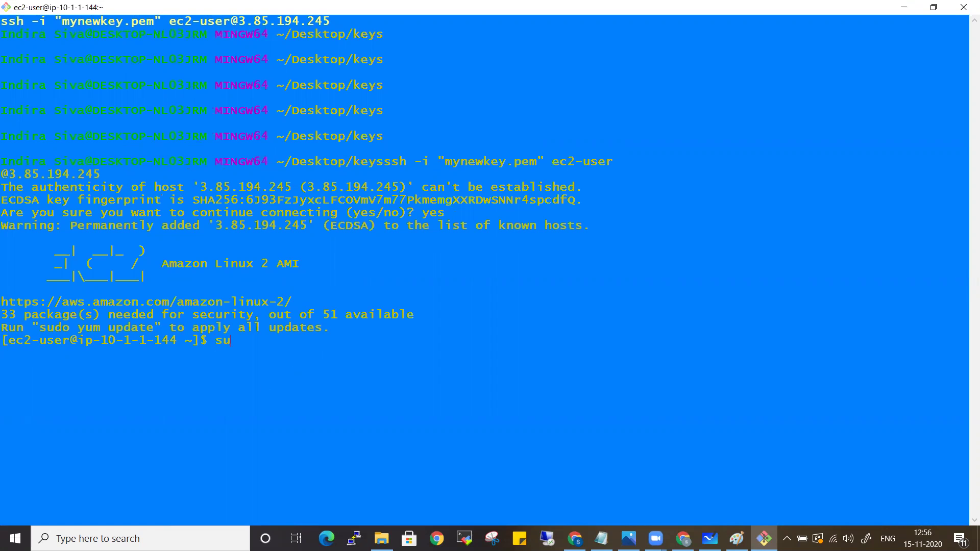
key(Return)
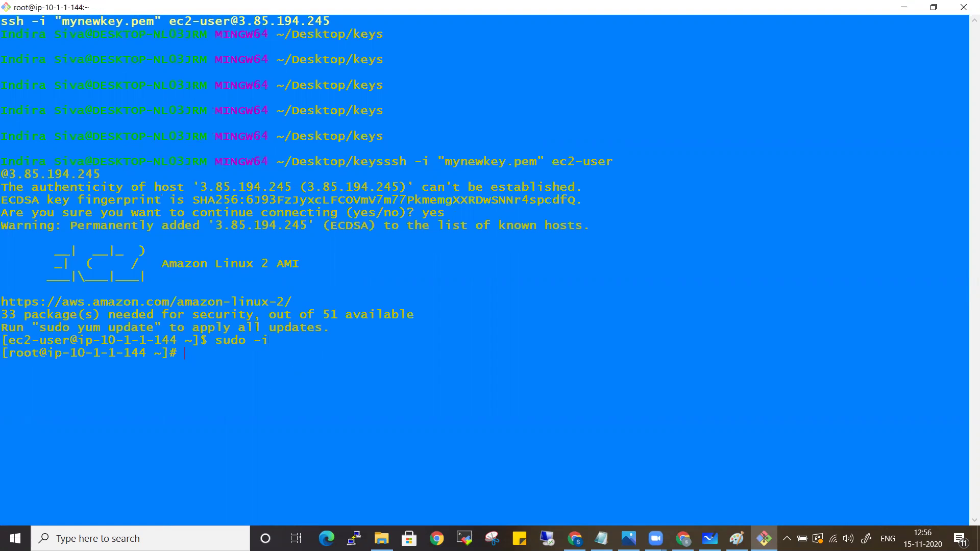
text(yum upda)
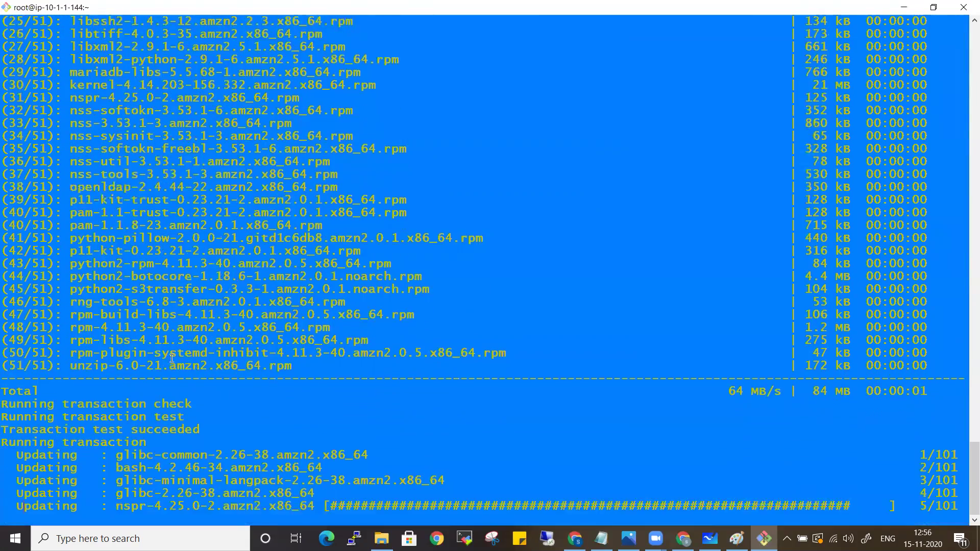
Switch to Chrome and close the connection instructions for public-machine
key(alt+Tab)
key(alt+Tab)
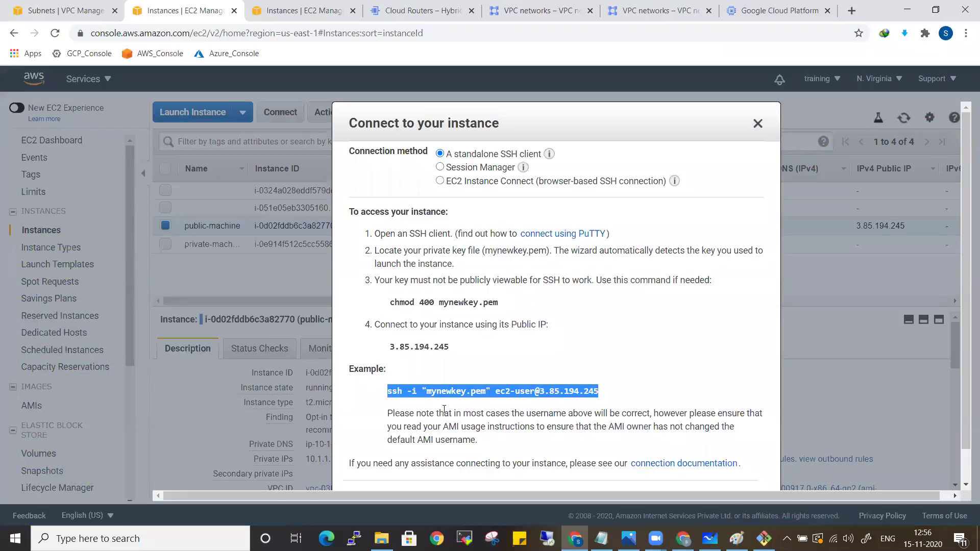
key(Escape)
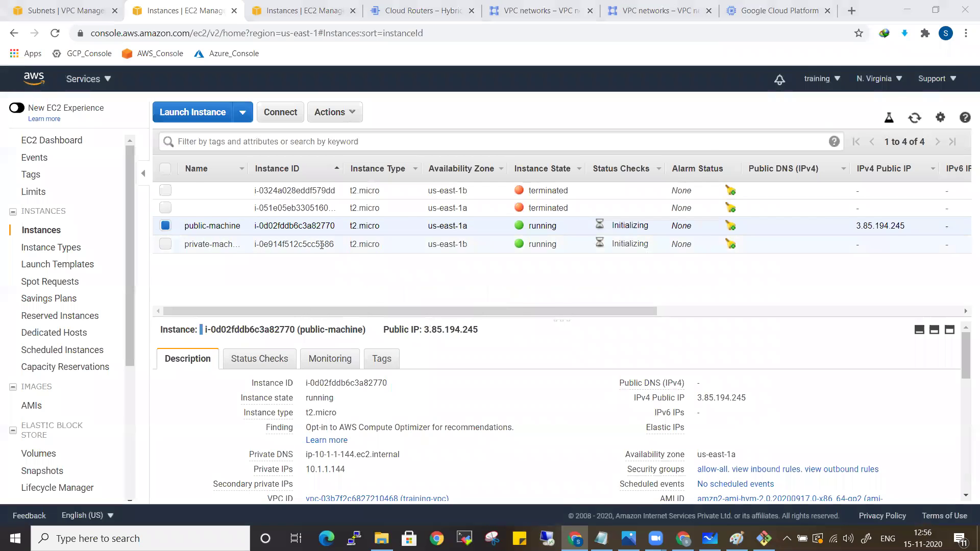
In Paint, draw a thin red freehand line from the public subnet's EC2 through public-route to the IGW circle
key(alt+Tab)
key(alt+Tab)
key(alt+Tab)
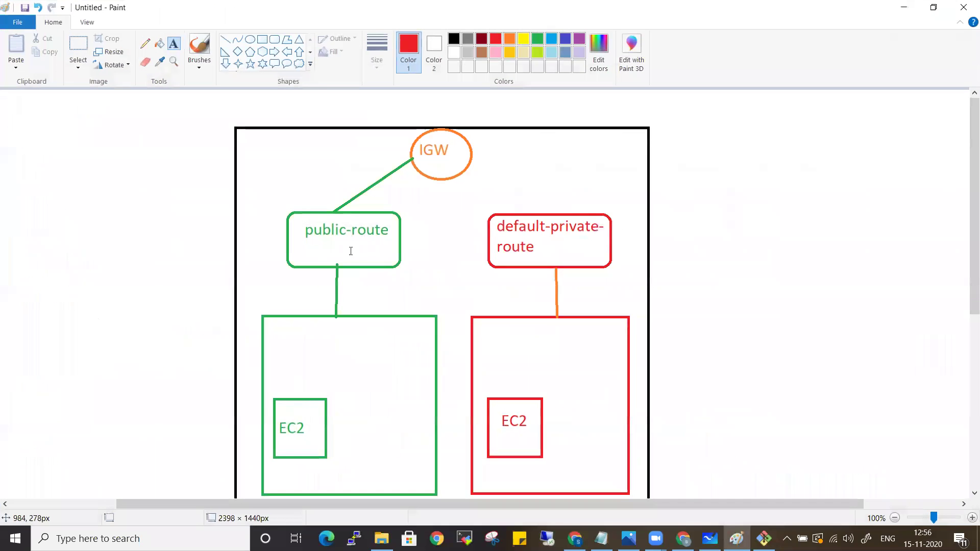
click(145, 44)
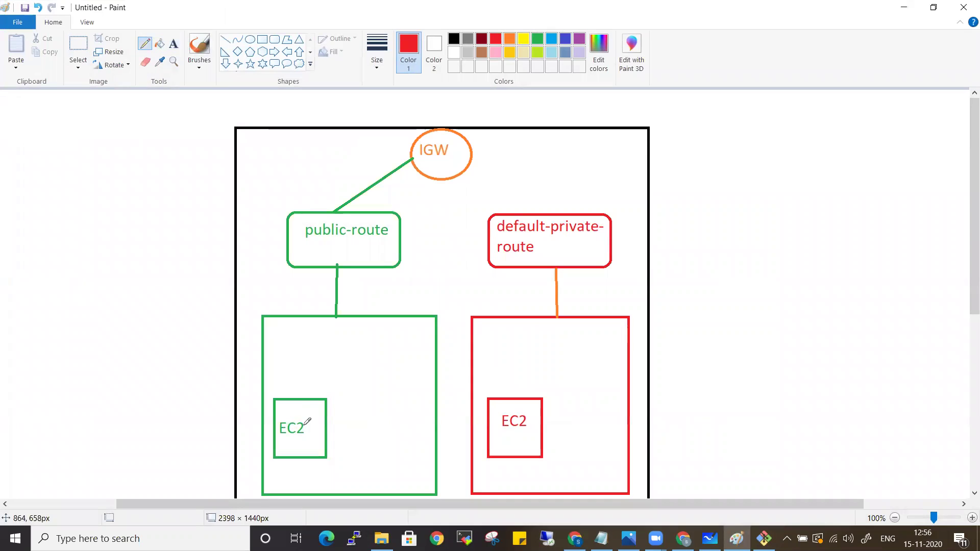
mouse_move(295, 417)
mouse_down()
mouse_move(308, 251)
mouse_move(445, 151)
mouse_up()
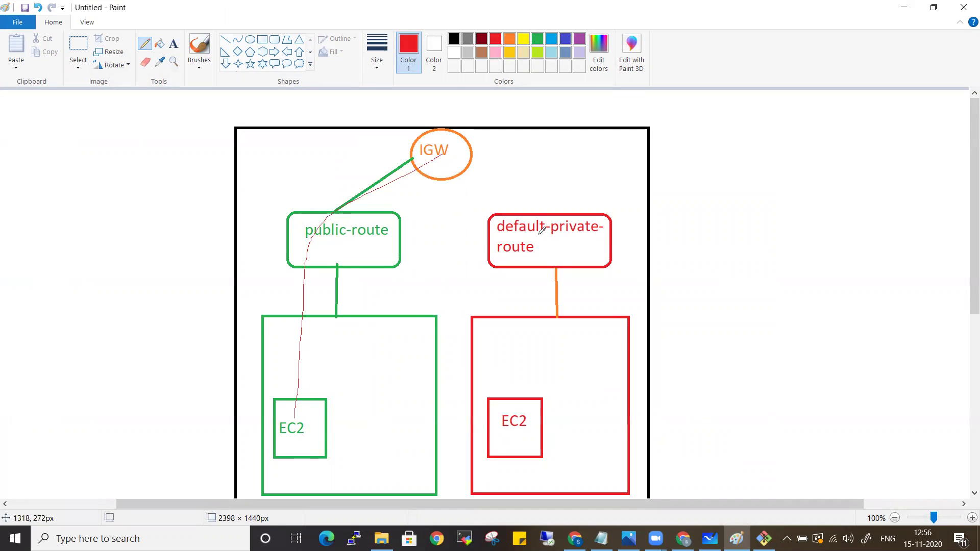
key(alt+Tab)
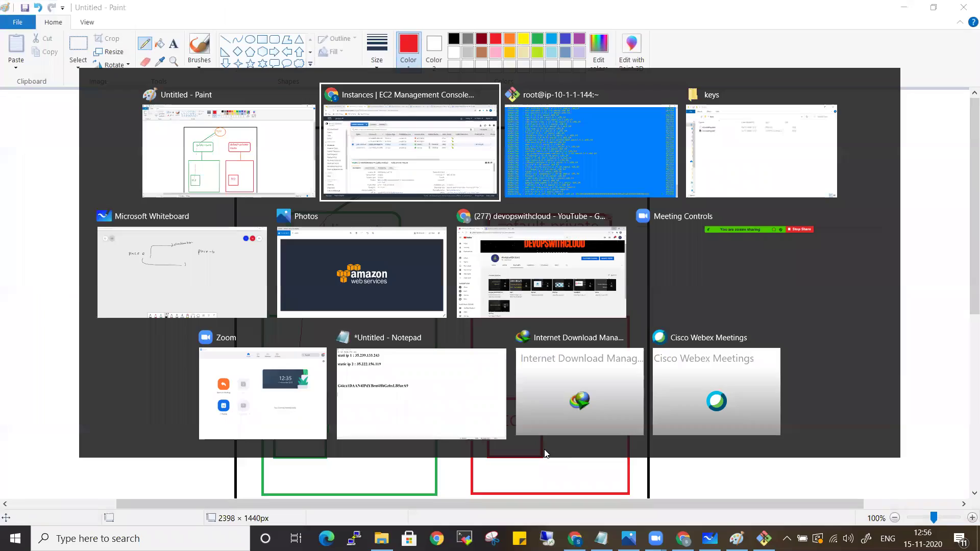
Switch to the Git Bash terminal, interrupt the yum update, exit the root shell and SSH session, and dismiss the window
key(alt+Tab)
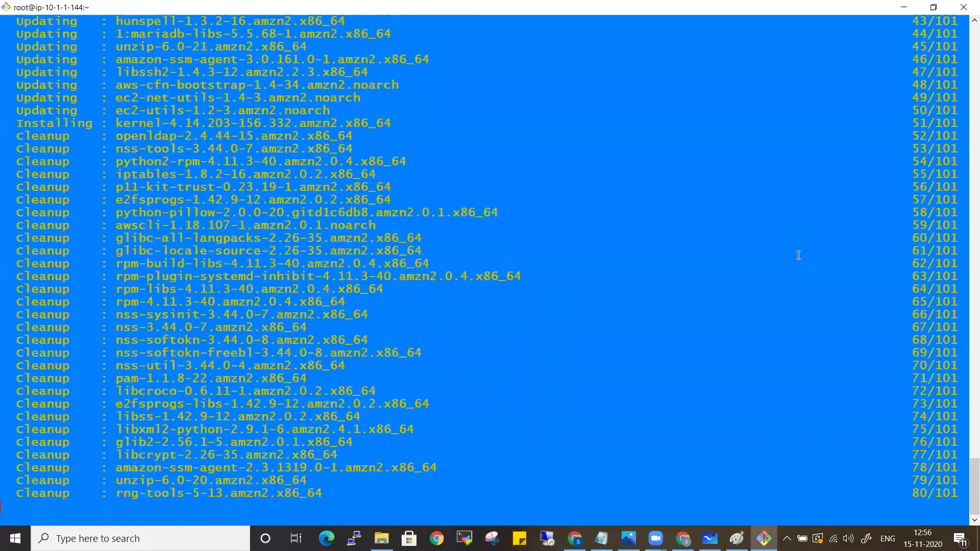
key(ctrl+c)
text(exit)
key(Return)
text(ex)
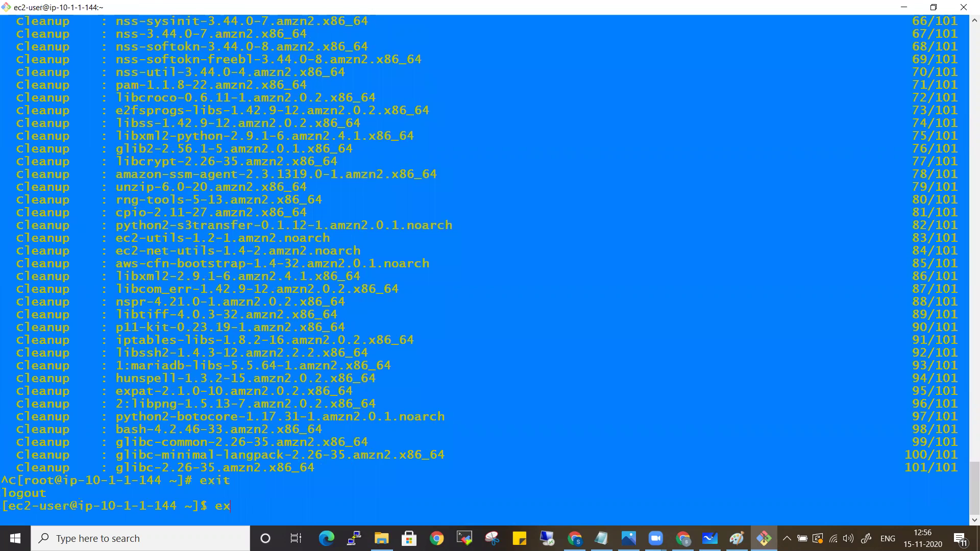
text(it)
key(Return)
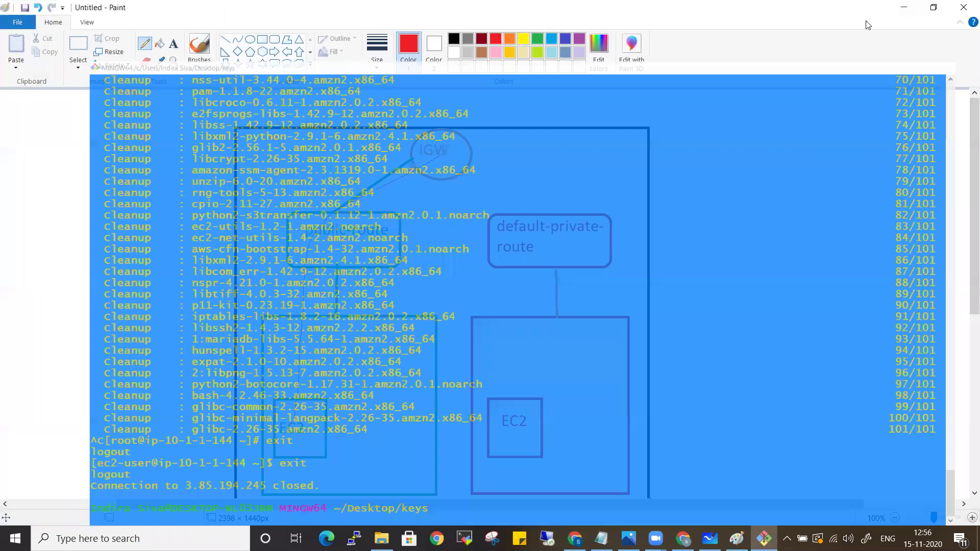
click(911, 8)
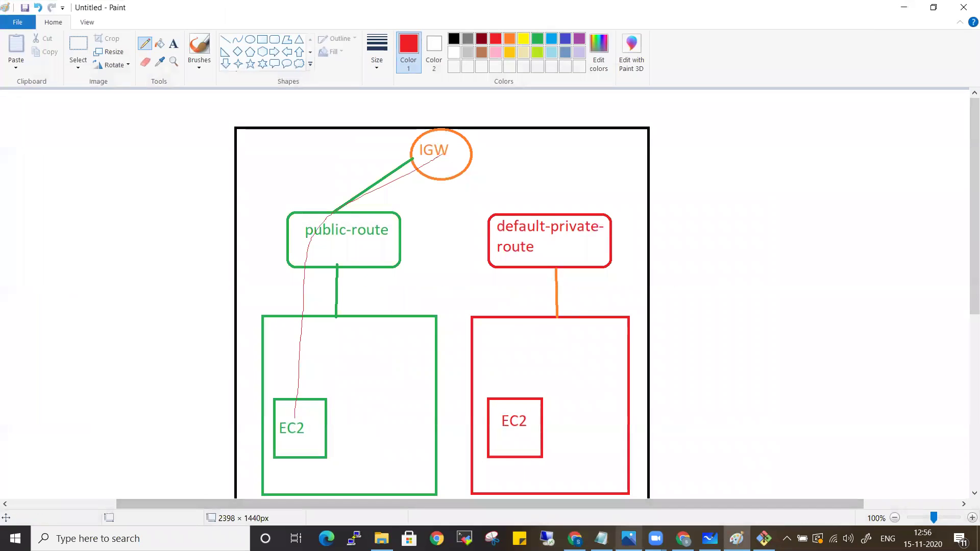
Switch to Chrome, view the SSH connection instructions for private-machine, and close them
click(683, 538)
click(683, 539)
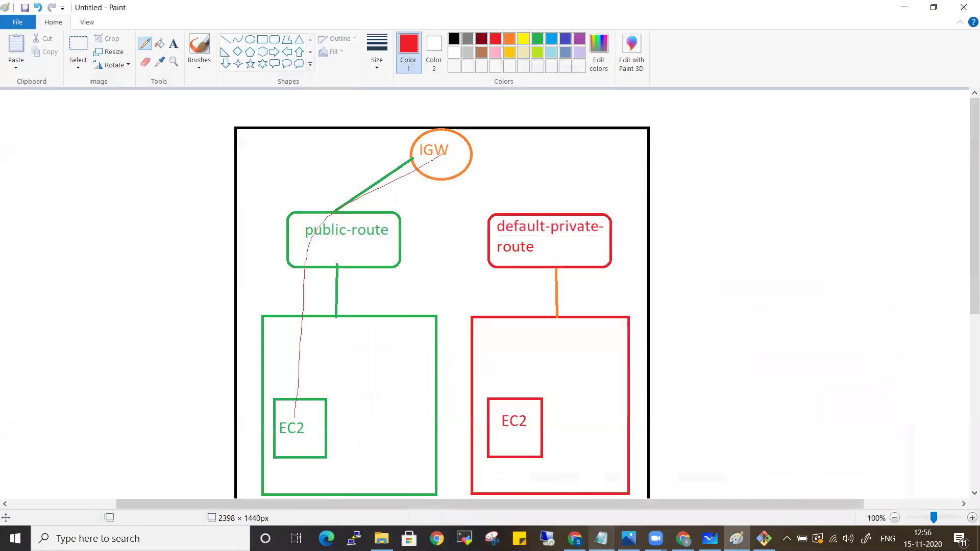
click(575, 538)
click(166, 244)
click(166, 225)
click(301, 110)
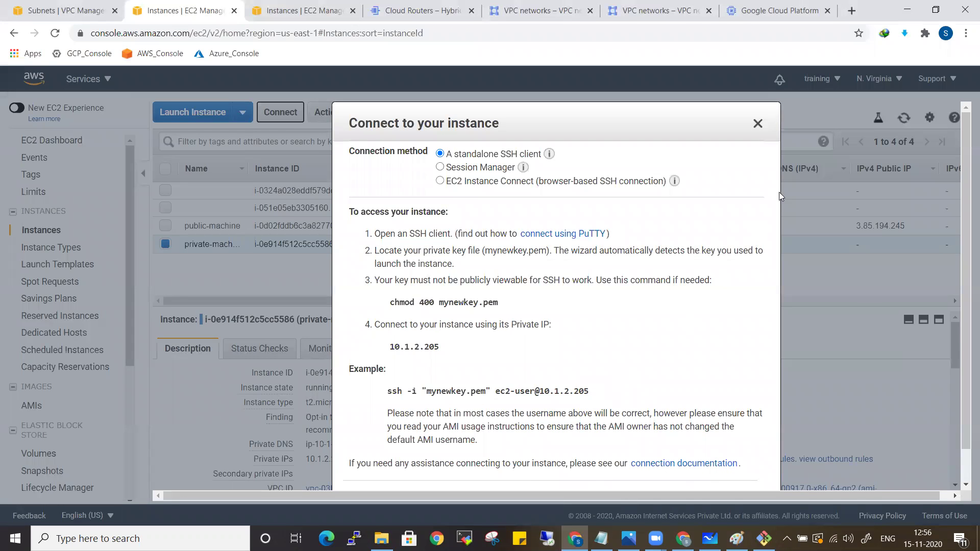
click(758, 123)
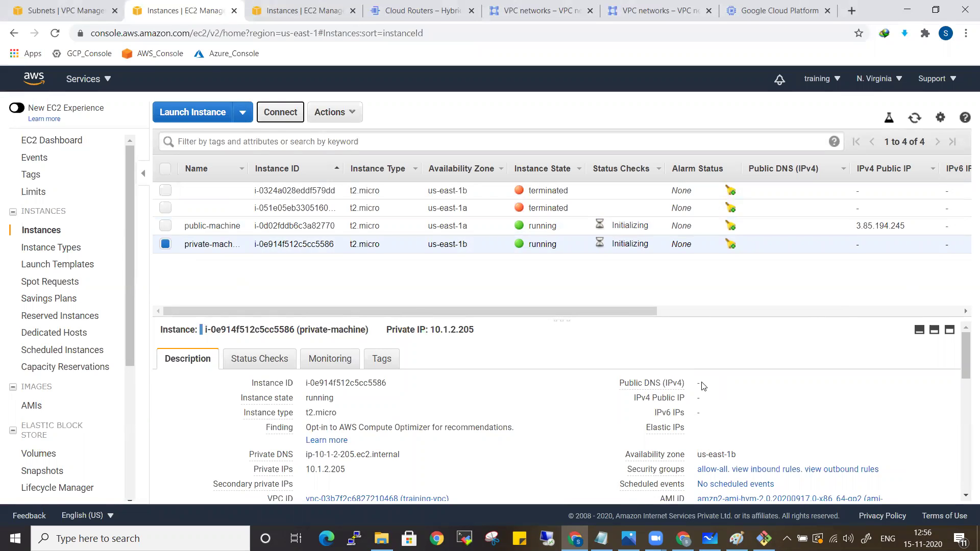
Select only public-machine, examine the example SSH command in its connection instructions, and close them
click(164, 244)
click(165, 226)
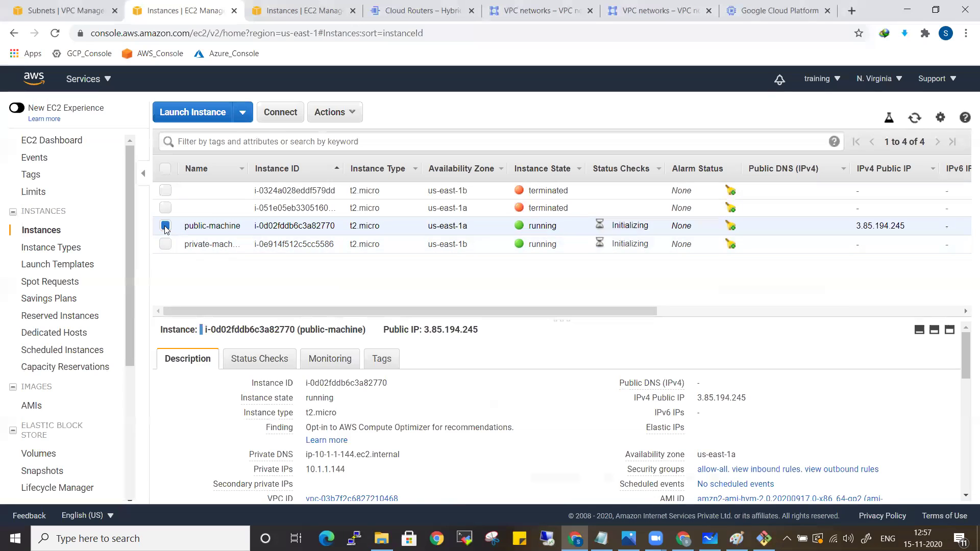
click(280, 112)
drag(600, 392, 384, 397)
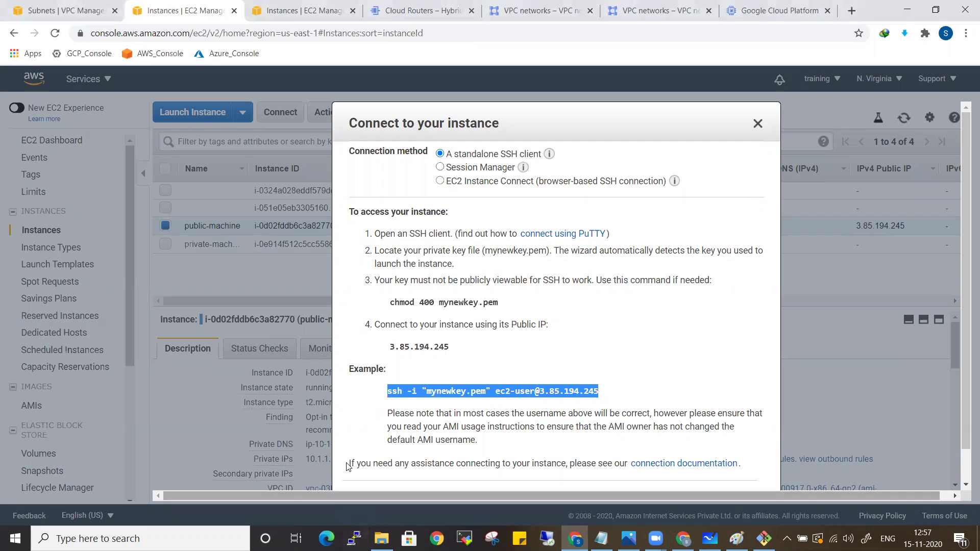
click(758, 123)
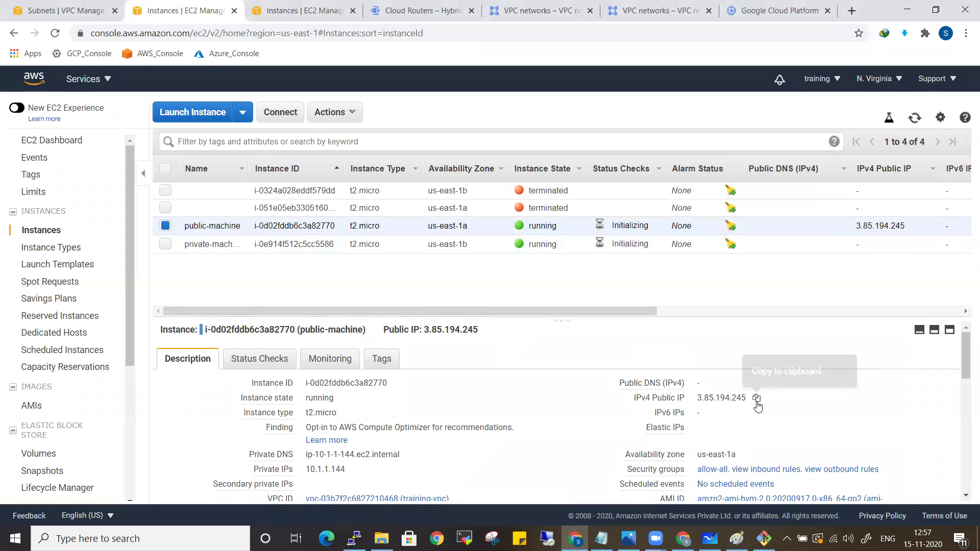
Copy public-machine's IPv4 public IP and, in PuTTY, choose mynewkey.ppk as the private key file for SSH authentication
click(757, 399)
key(alt+Tab)
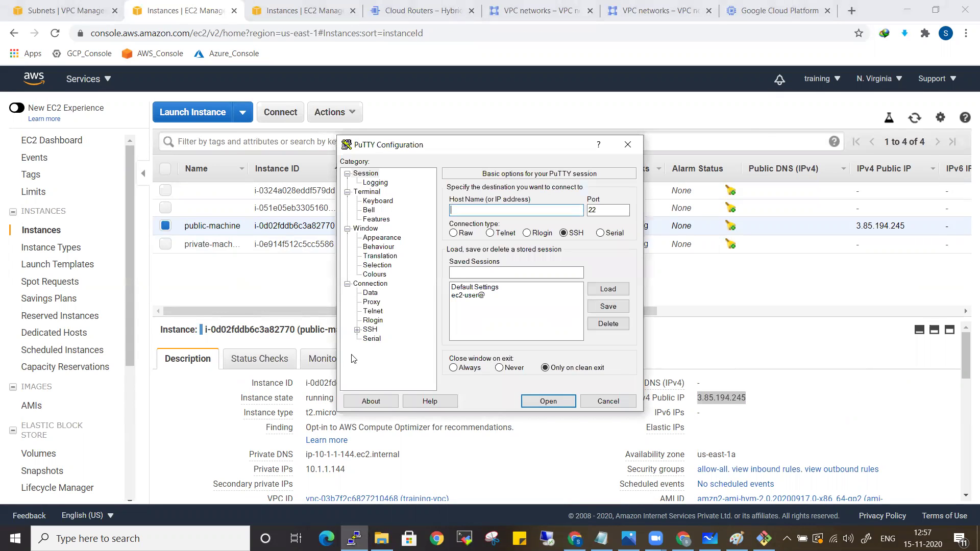
click(357, 330)
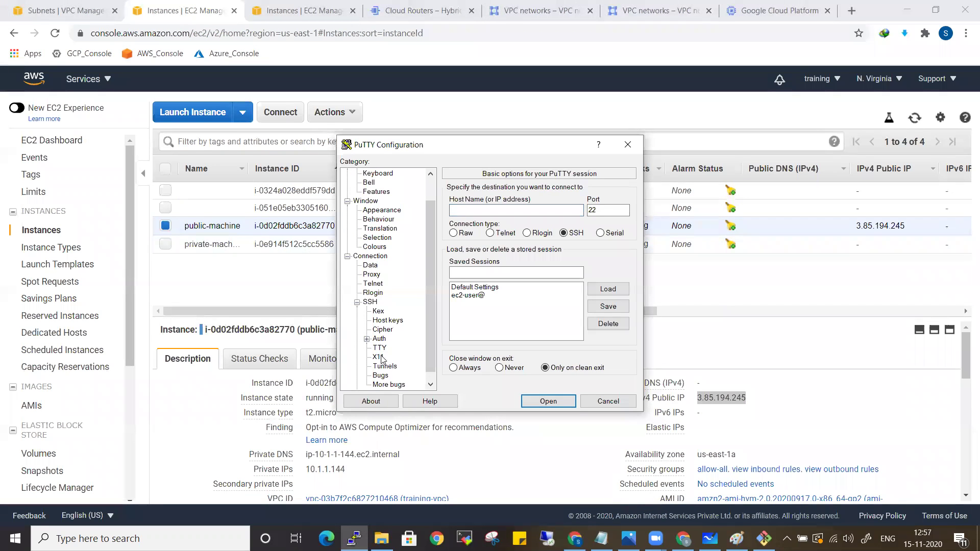
click(379, 339)
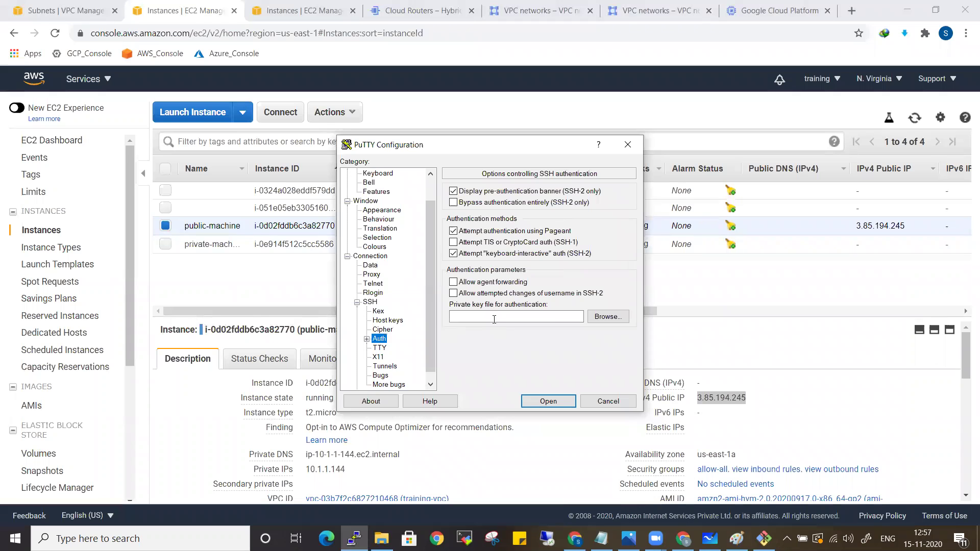
click(608, 317)
double_click(493, 248)
scroll(377, 204, up, 1)
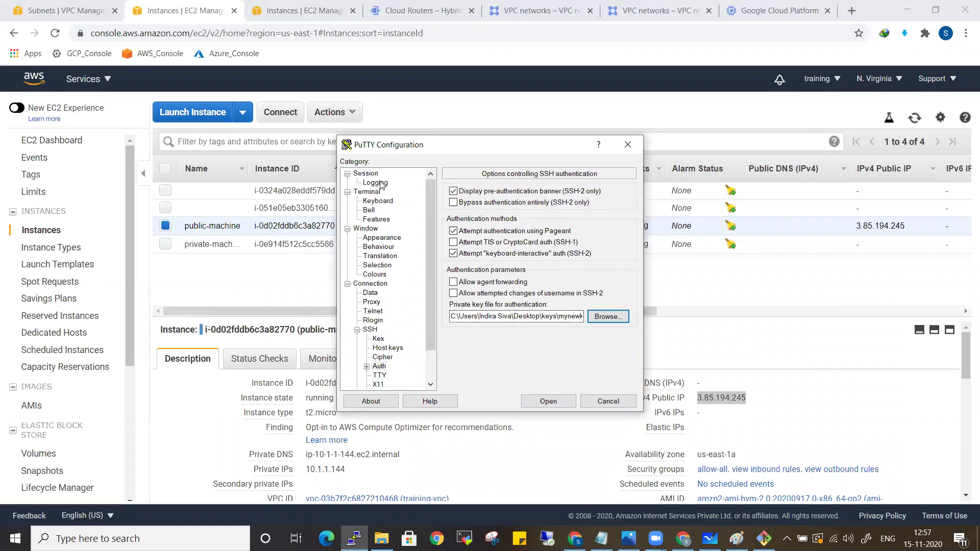
click(370, 174)
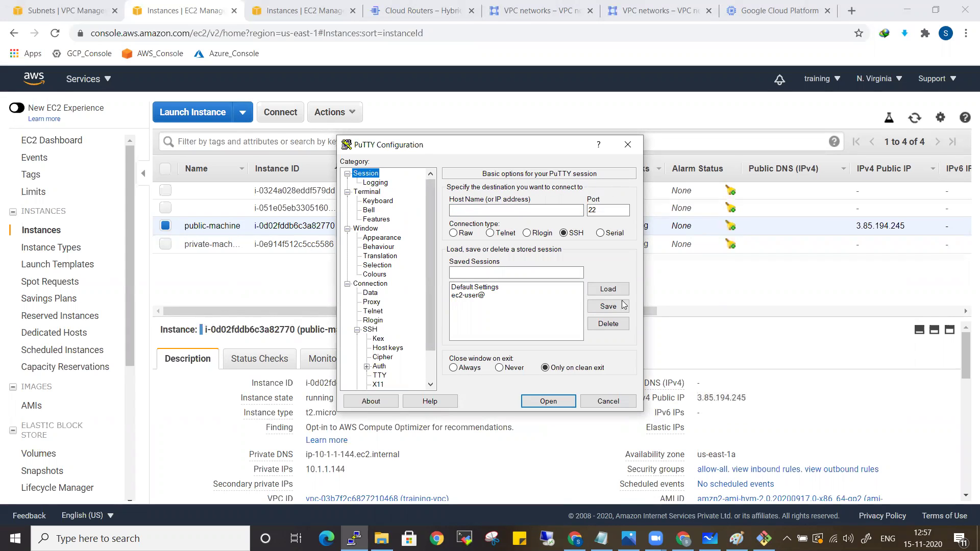
click(471, 298)
click(608, 289)
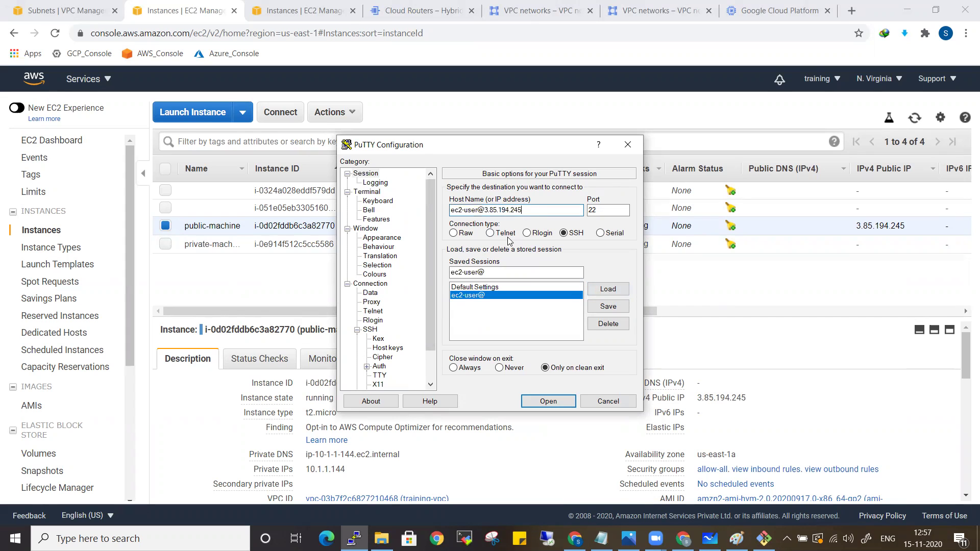
click(379, 366)
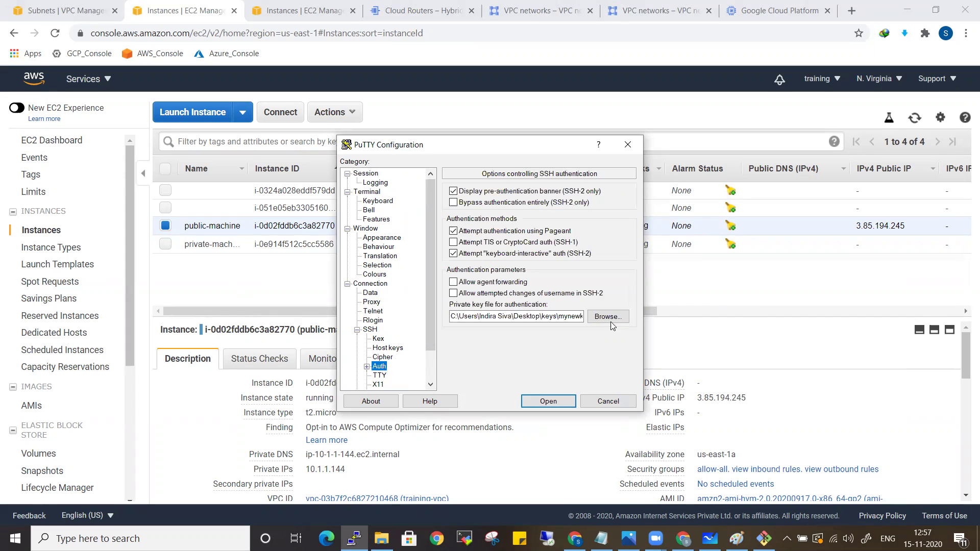
click(536, 402)
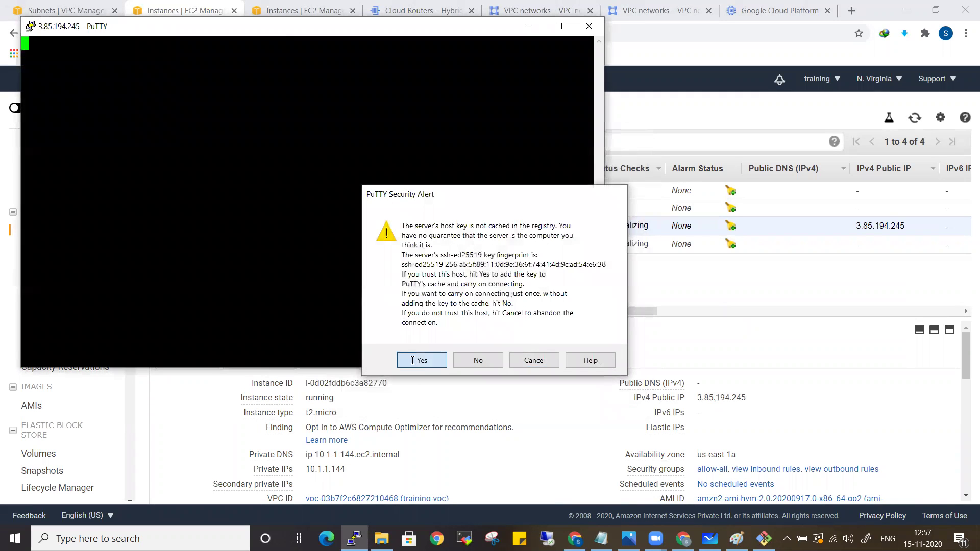
click(421, 360)
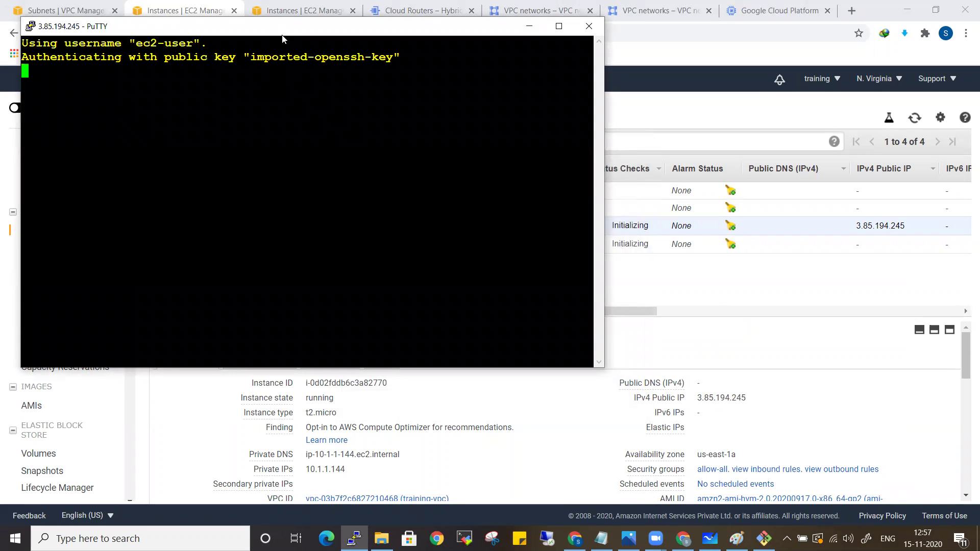
Clear the PuTTY terminal, become root with sudo -i, and move the window clear of the instance list
text(sudo -u)
key(Return)
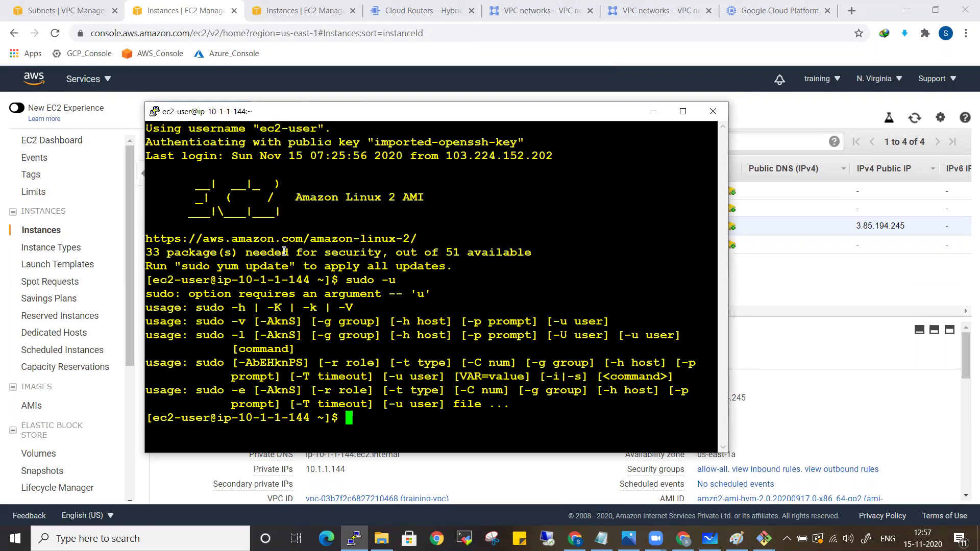
key(ctrl+l)
text(sudo -i)
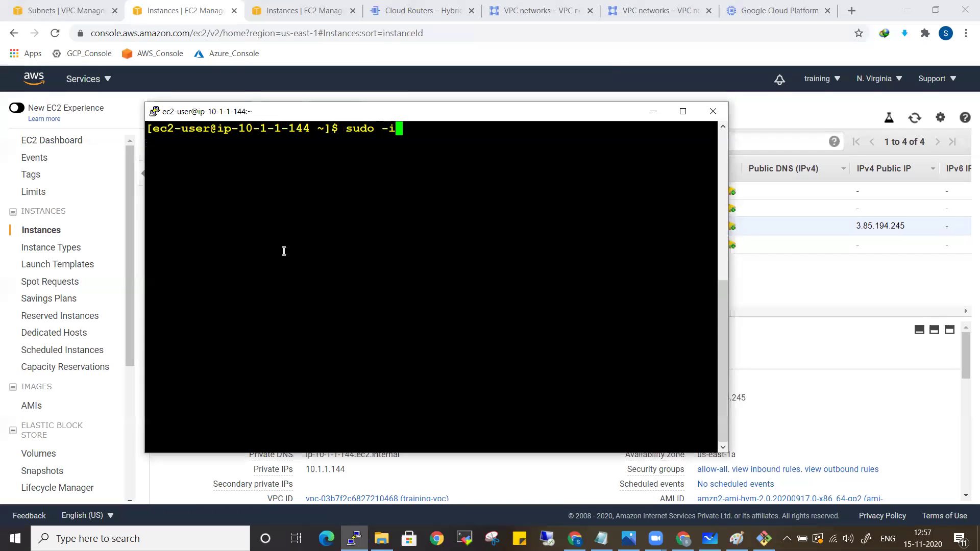
key(Return)
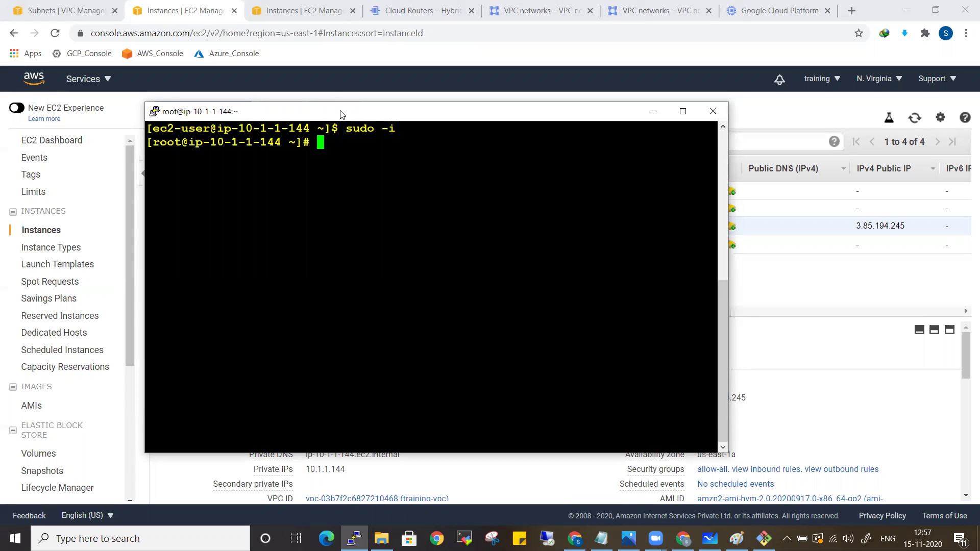
drag(341, 113, 571, 205)
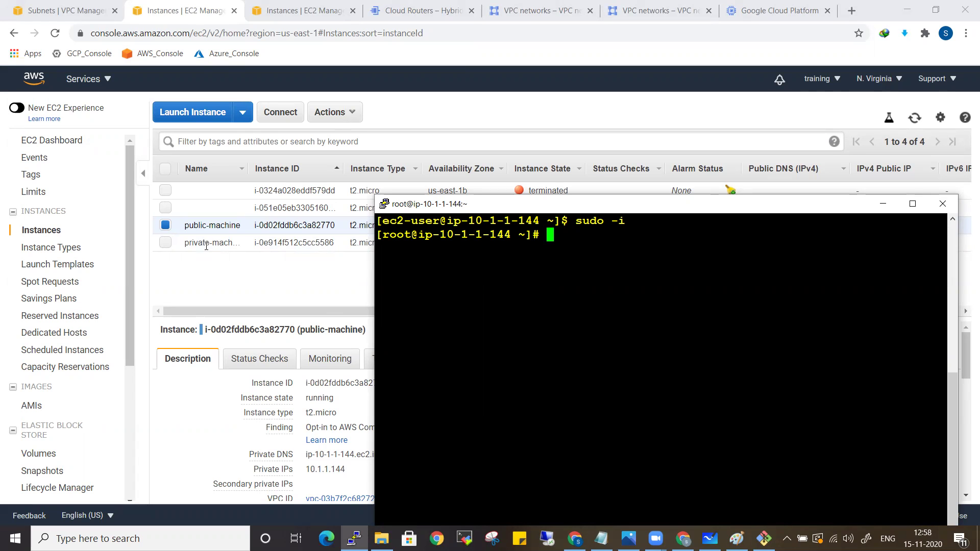
Open mynewkey.pem from the desktop's keys folder in Notepad++, copy its entire contents, and minimize the editor
key(super+d)
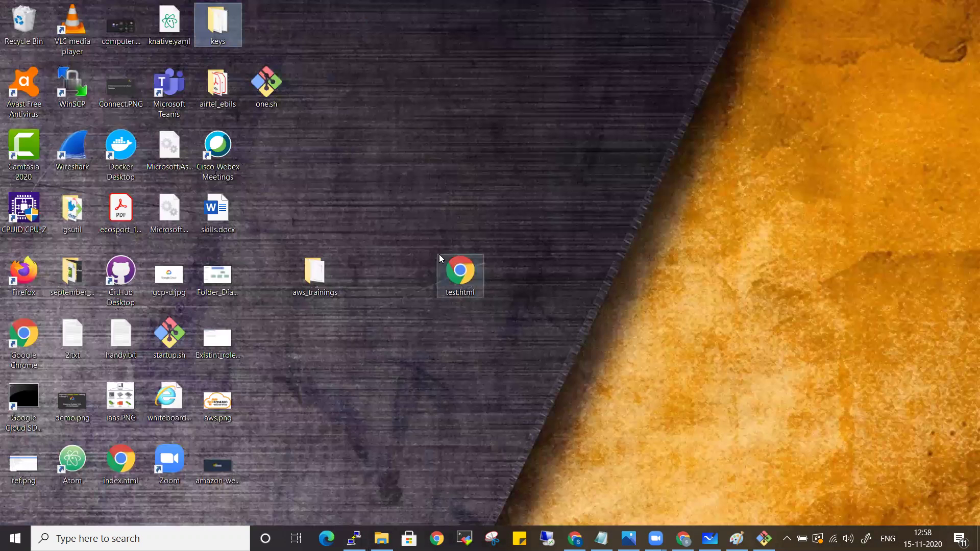
double_click(218, 23)
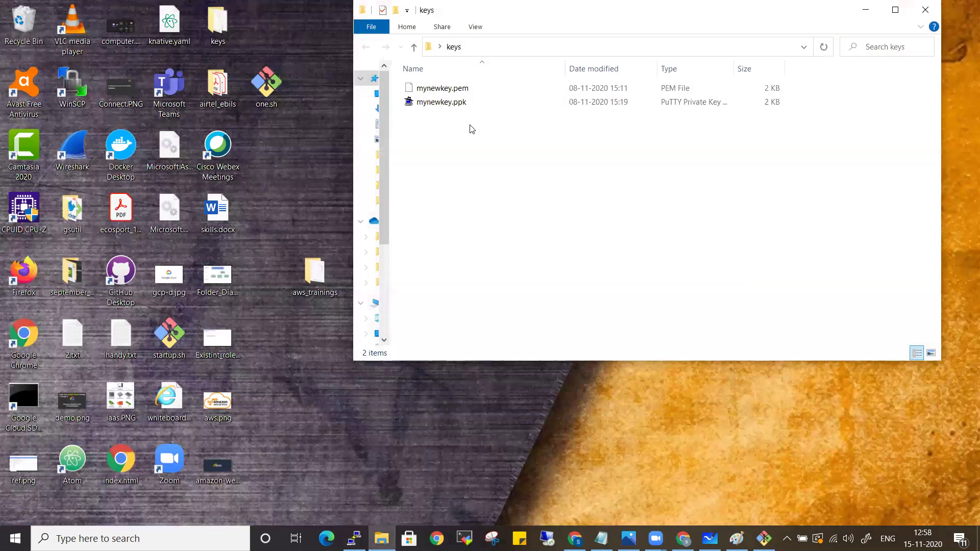
click(445, 89)
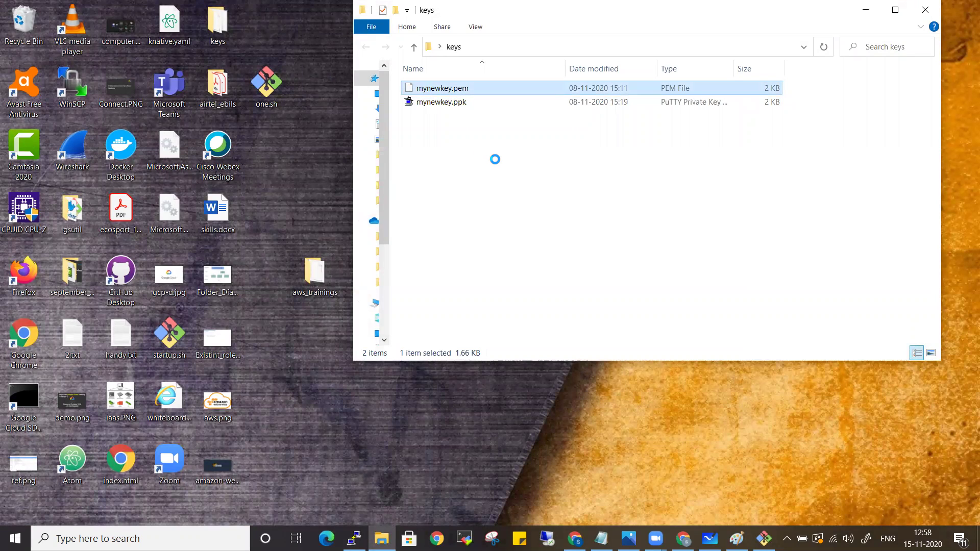
key(shift+F10)
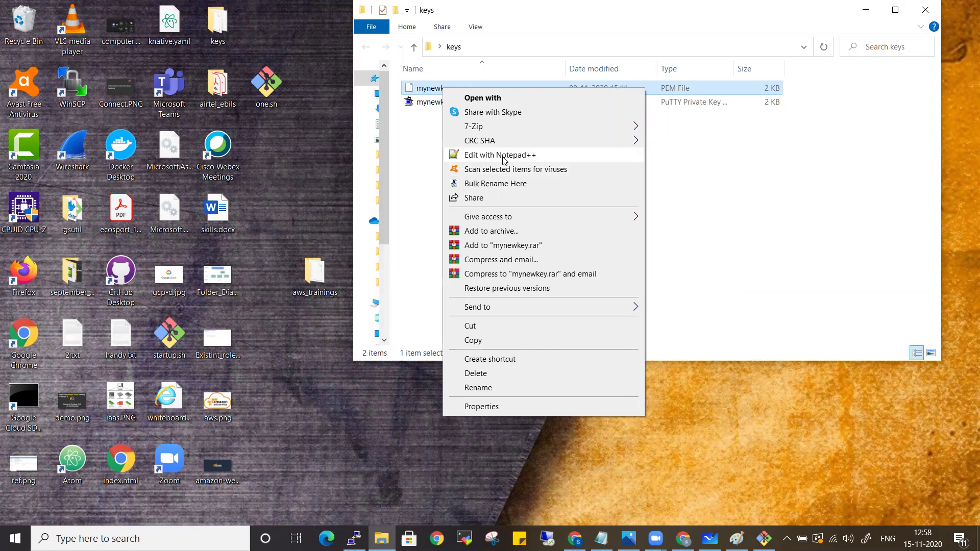
click(504, 159)
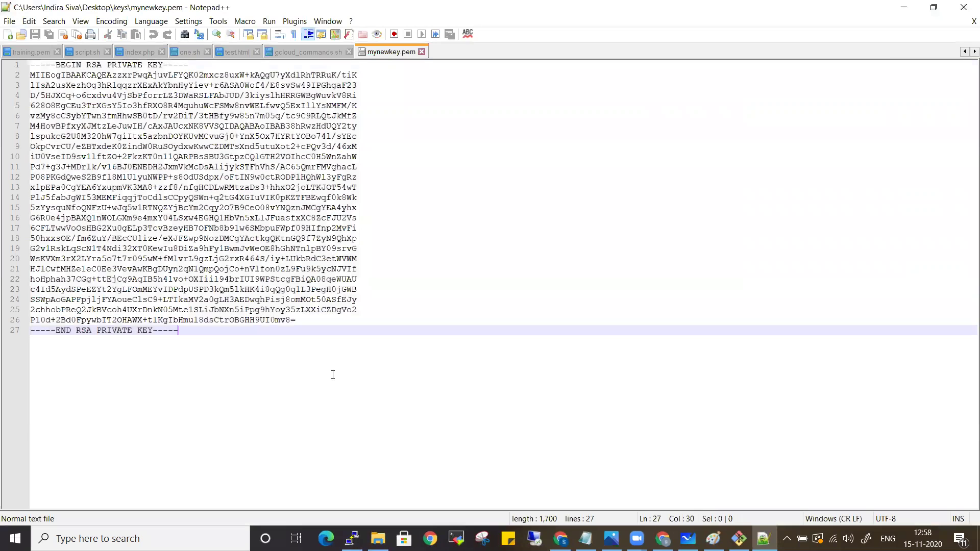
key(ctrl+a)
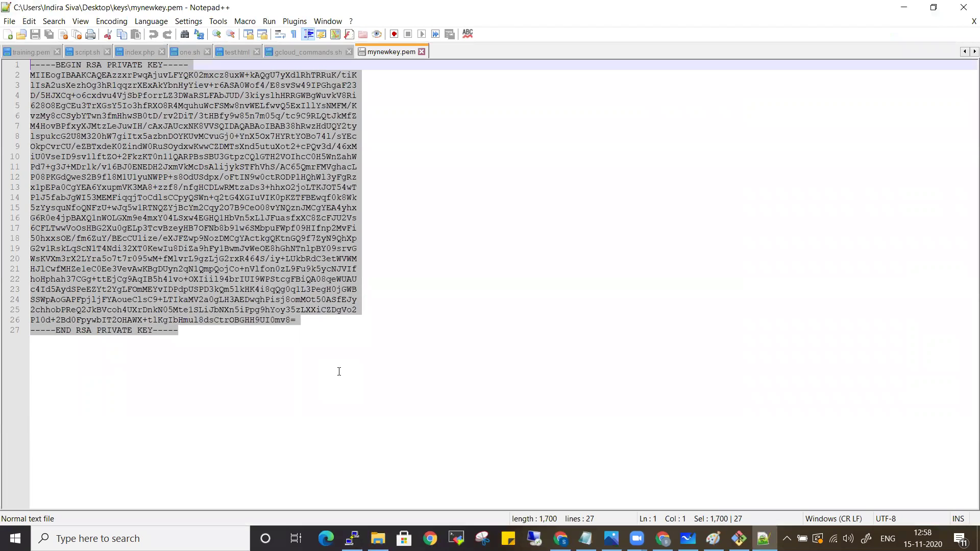
click(904, 7)
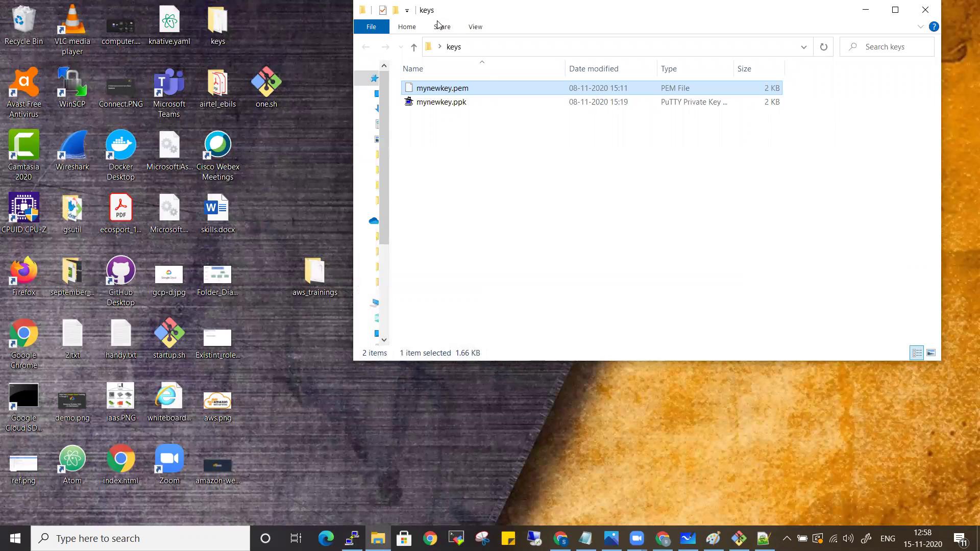
In the PuTTY root session, create mynewkey.pem with vi, paste the private key, save it, and list the files with ls -la
drag(437, 16, 126, 50)
click(357, 539)
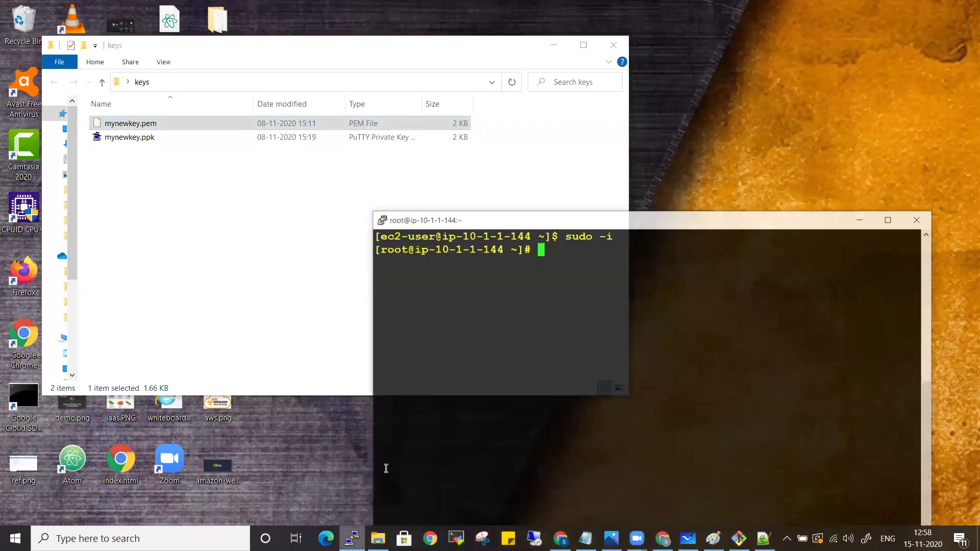
text(vi )
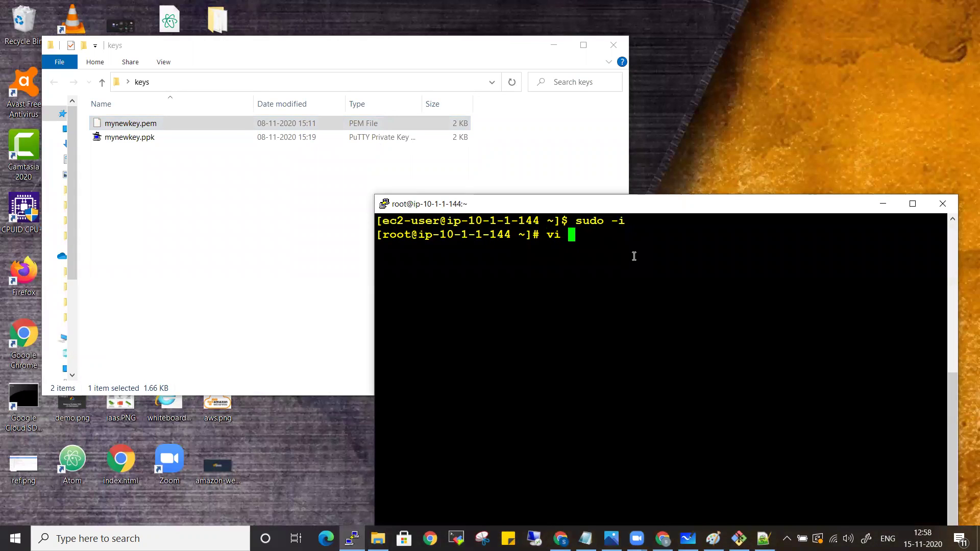
text(mynew)
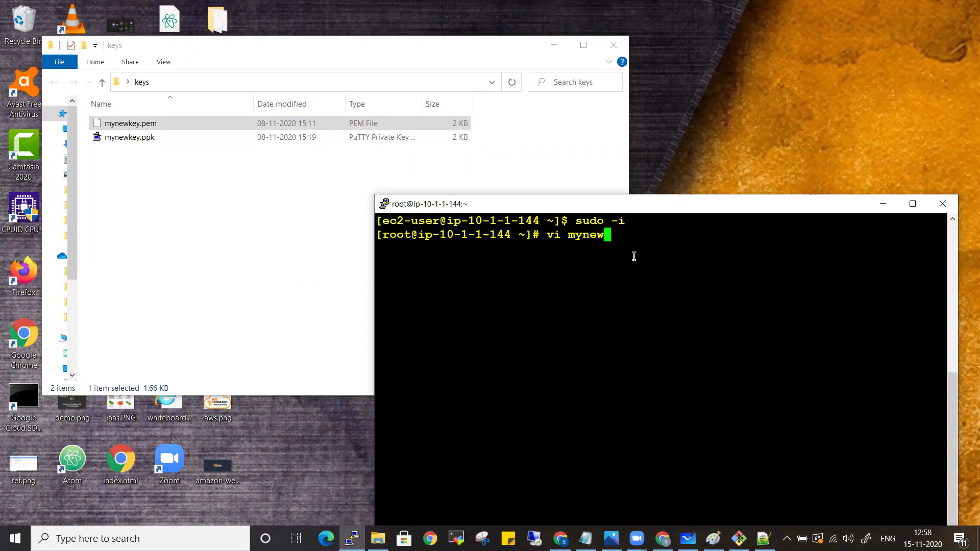
text(key.pem)
key(Return)
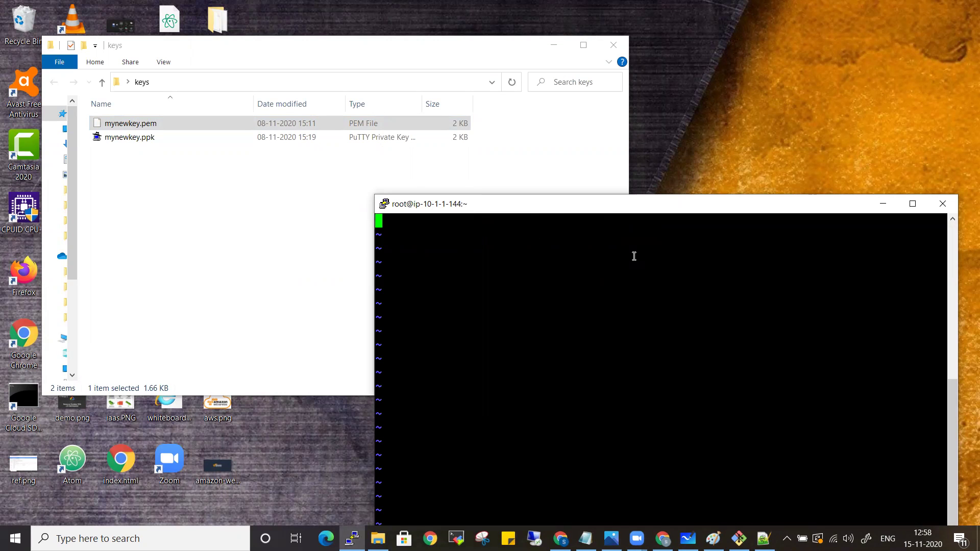
right_click(634, 256)
key(Escape)
text(:wq)
key(Return)
text(ls -la)
key(Return)
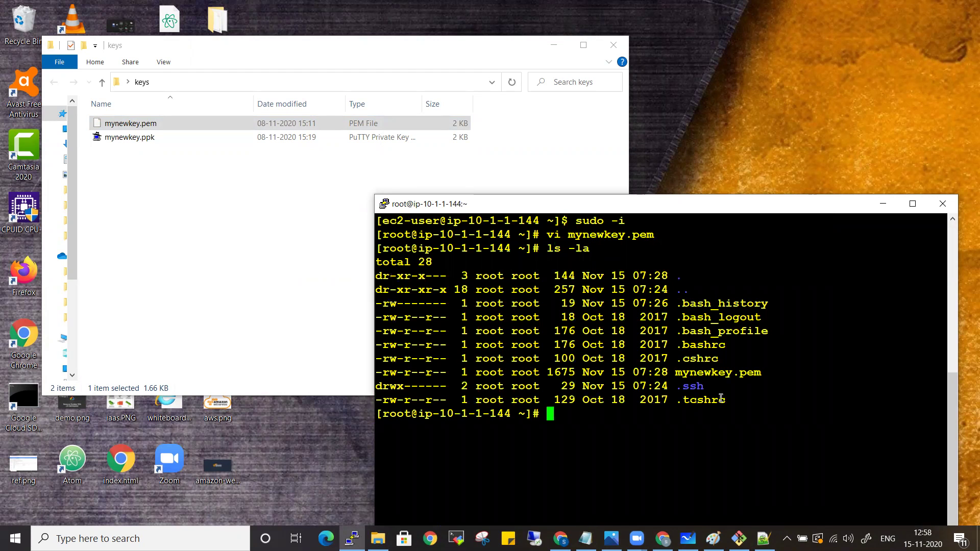
Restrict the permissions of mynewkey.pem with chmod 400 in the root session
text(chmod 400 m)
key(Tab)
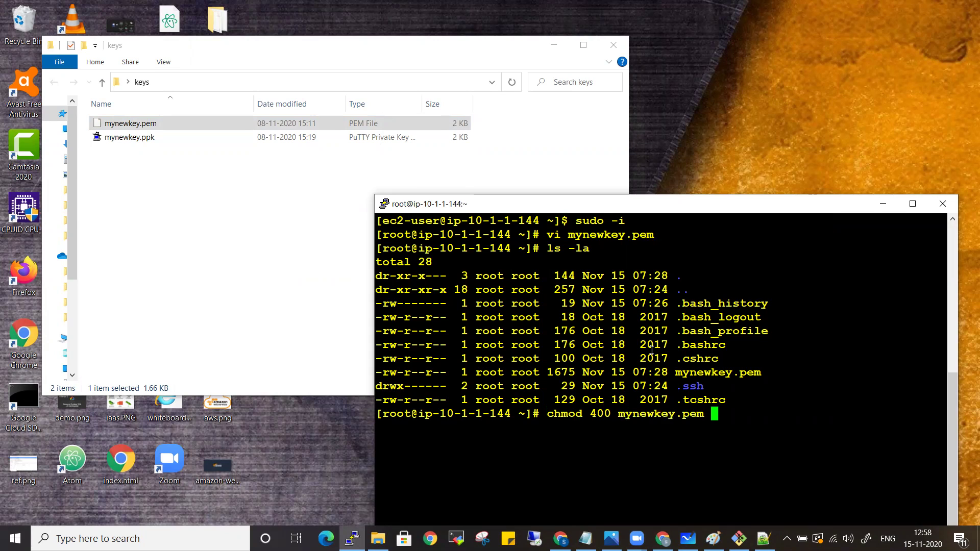
key(Return)
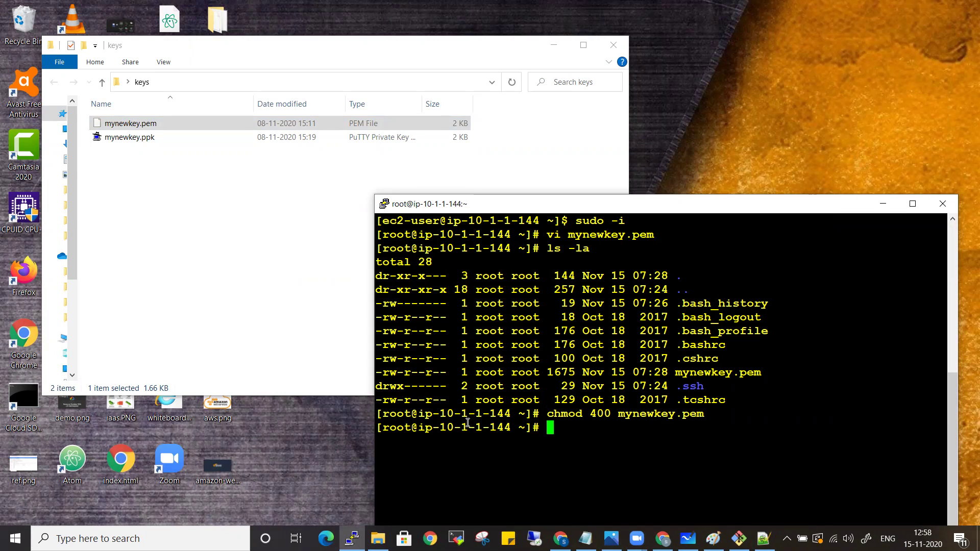
Switch to the EC2 console, select only private-machine, open its connection instructions, and copy the example SSH command
key(alt+Tab)
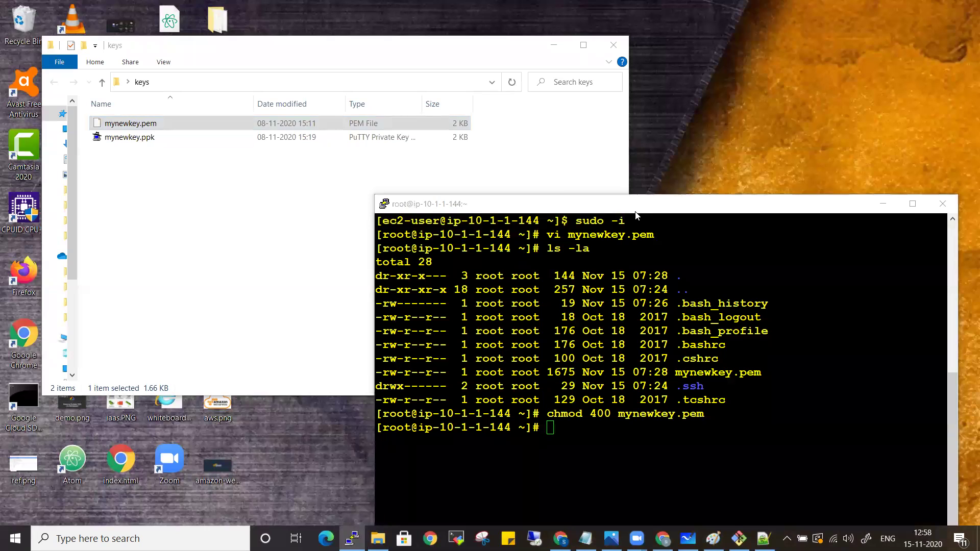
key(alt+Tab)
key(alt+Tab)
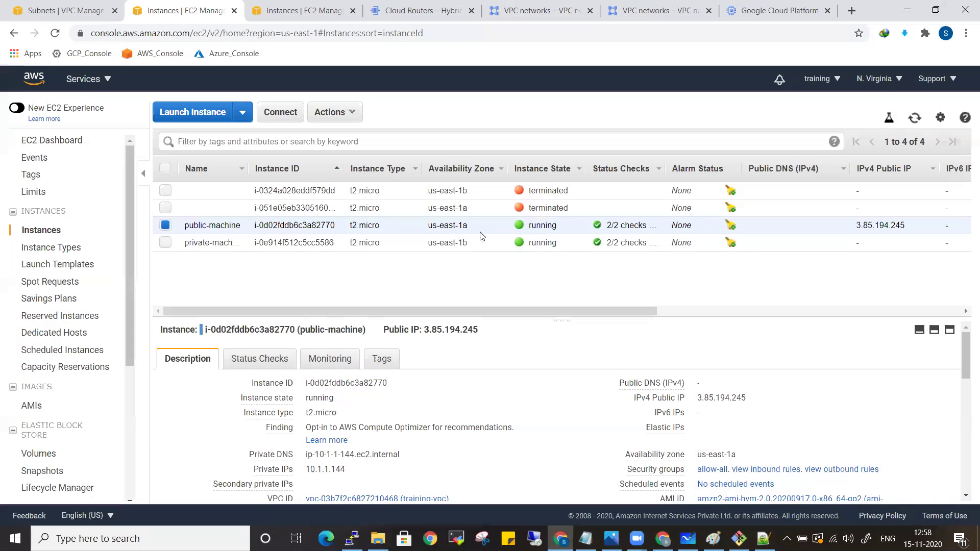
click(165, 242)
click(166, 225)
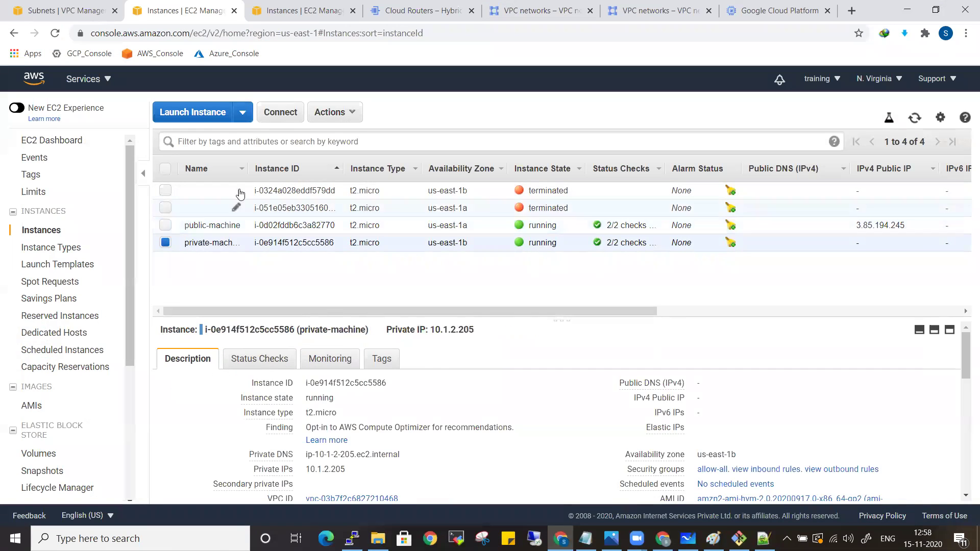
click(275, 114)
drag(591, 391, 383, 392)
key(super+c)
key(alt+Tab)
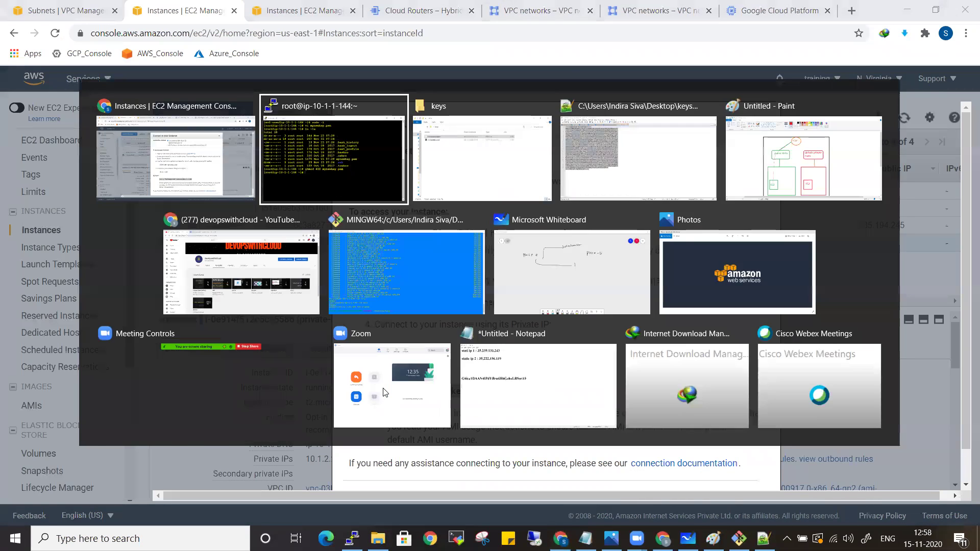
right_click(384, 389)
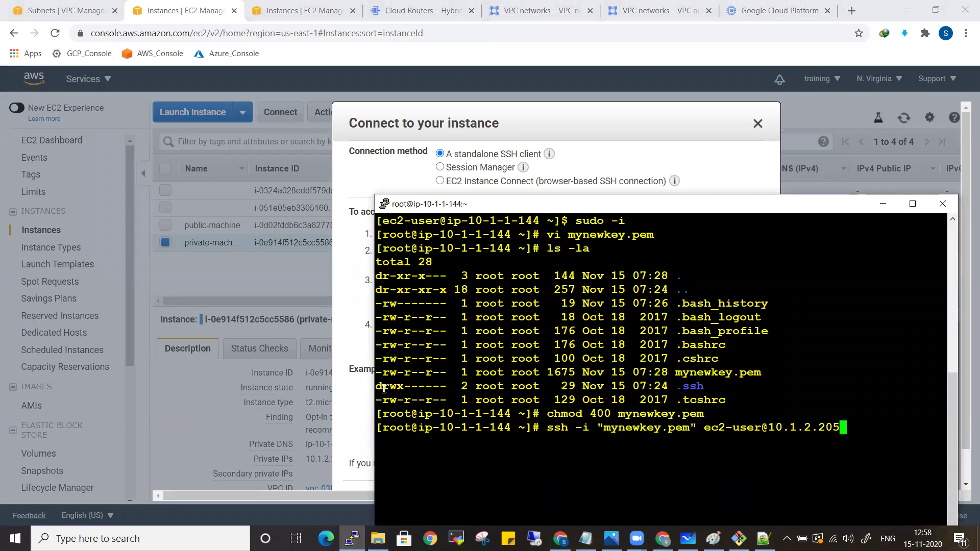
key(Return)
text(yes)
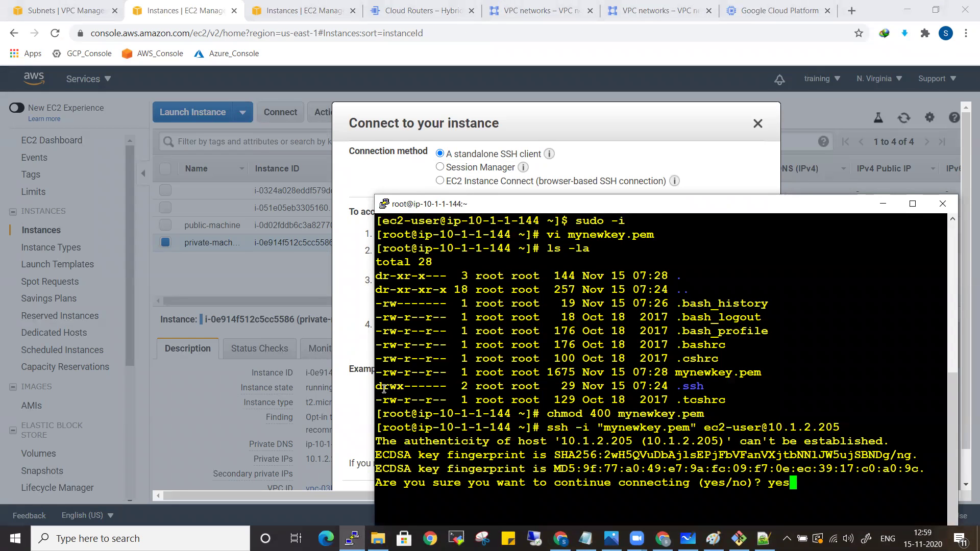
key(Return)
click(913, 204)
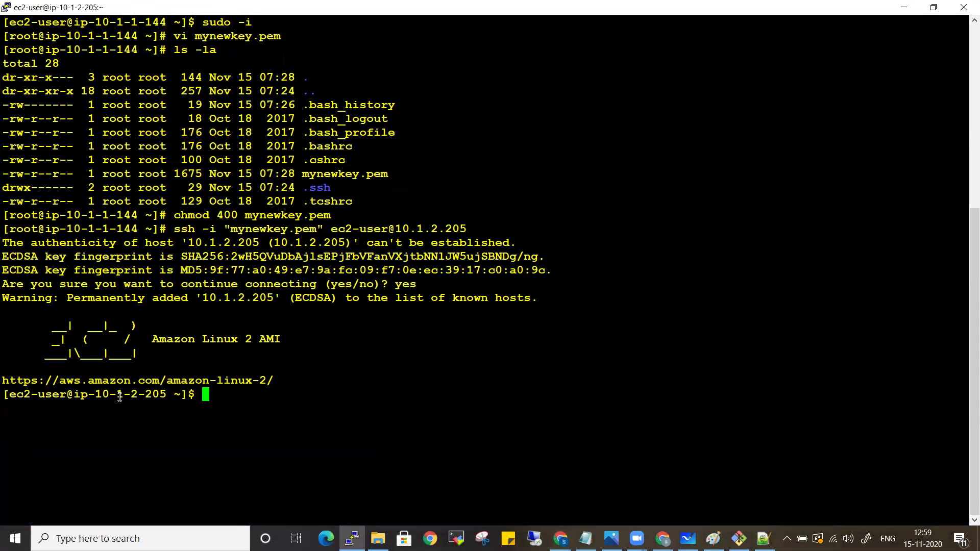
Close the connection instructions in the EC2 console, check private-machine's private IP against the SSH prompt, and return to PuTTY
key(alt+Tab)
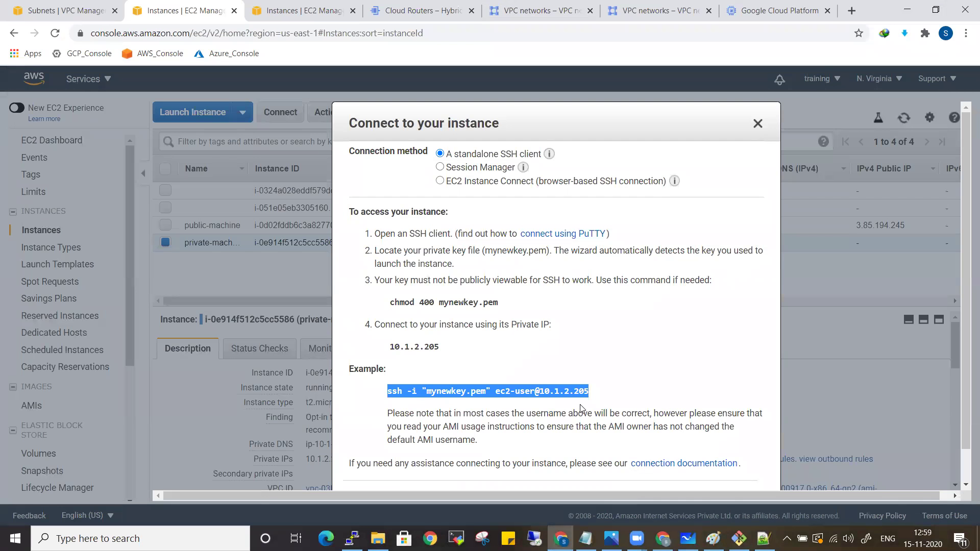
key(Escape)
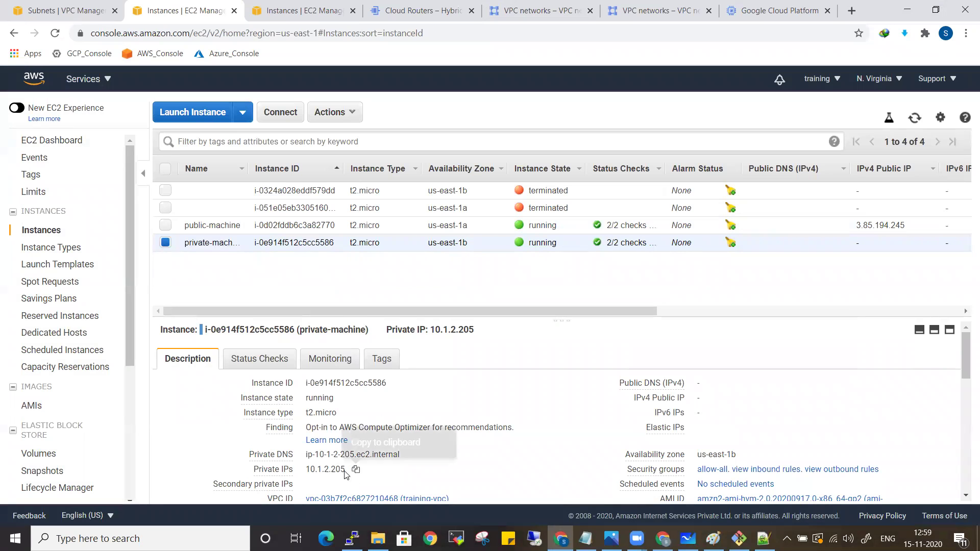
key(alt+Tab)
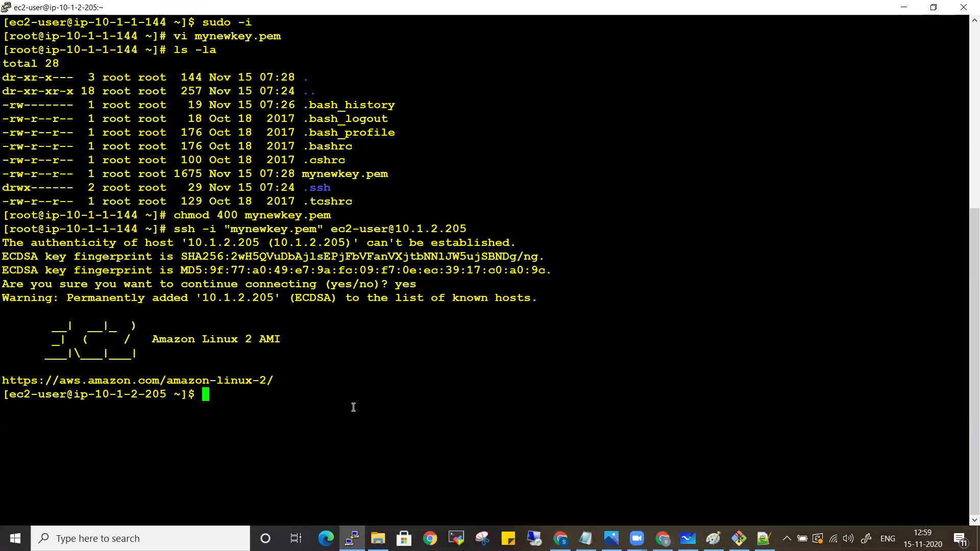
Become root on the private instance with sudo -i and start a package update with yum update -y
text(sudo -i)
key(Return)
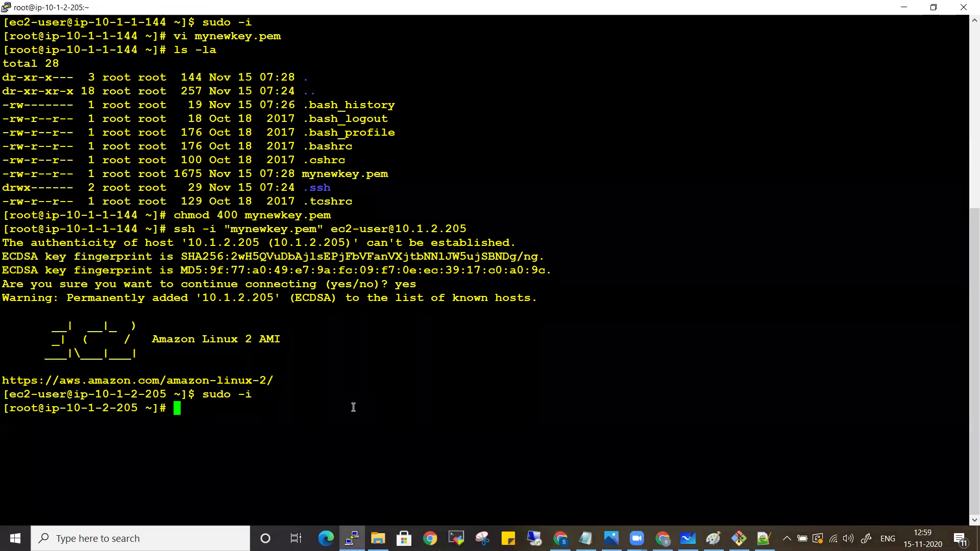
text(yum update -y)
key(Return)
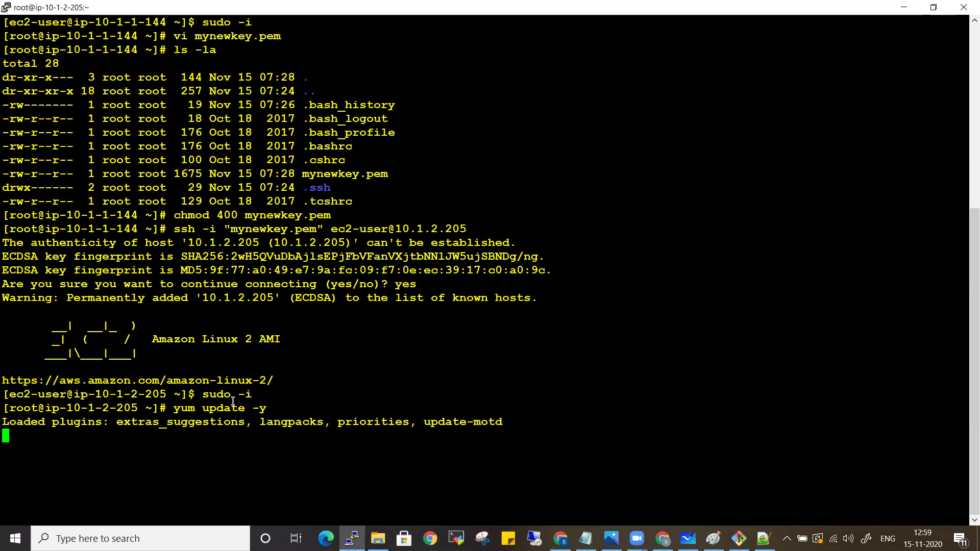
Switch to the VPC network diagram in Paint to examine the private instance's route
key(alt+Tab)
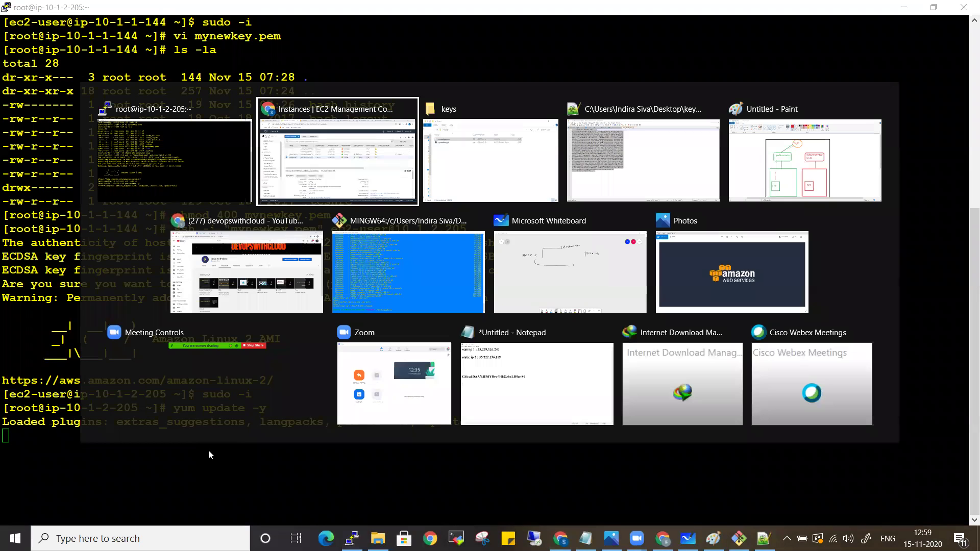
key(alt+Tab)
key(alt+Tab)
key(alt+Tab)
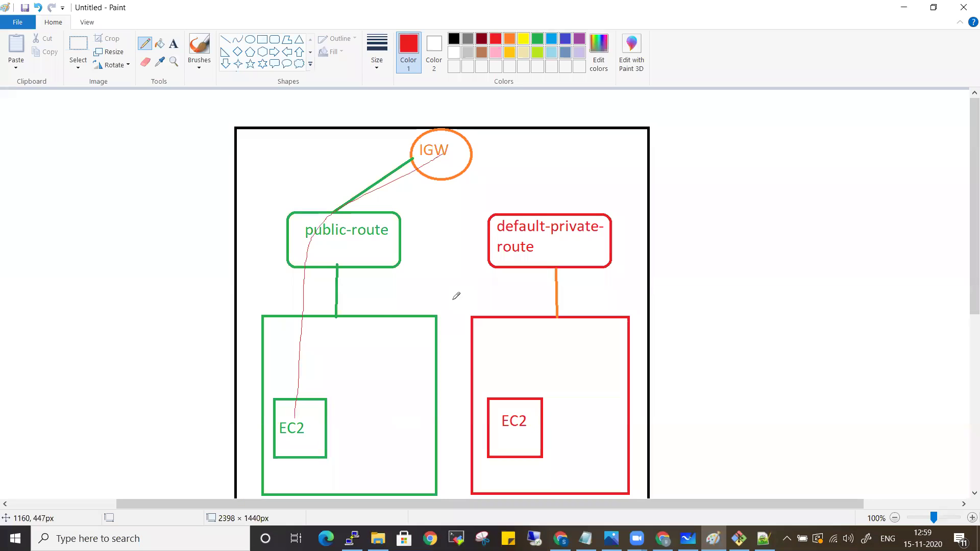